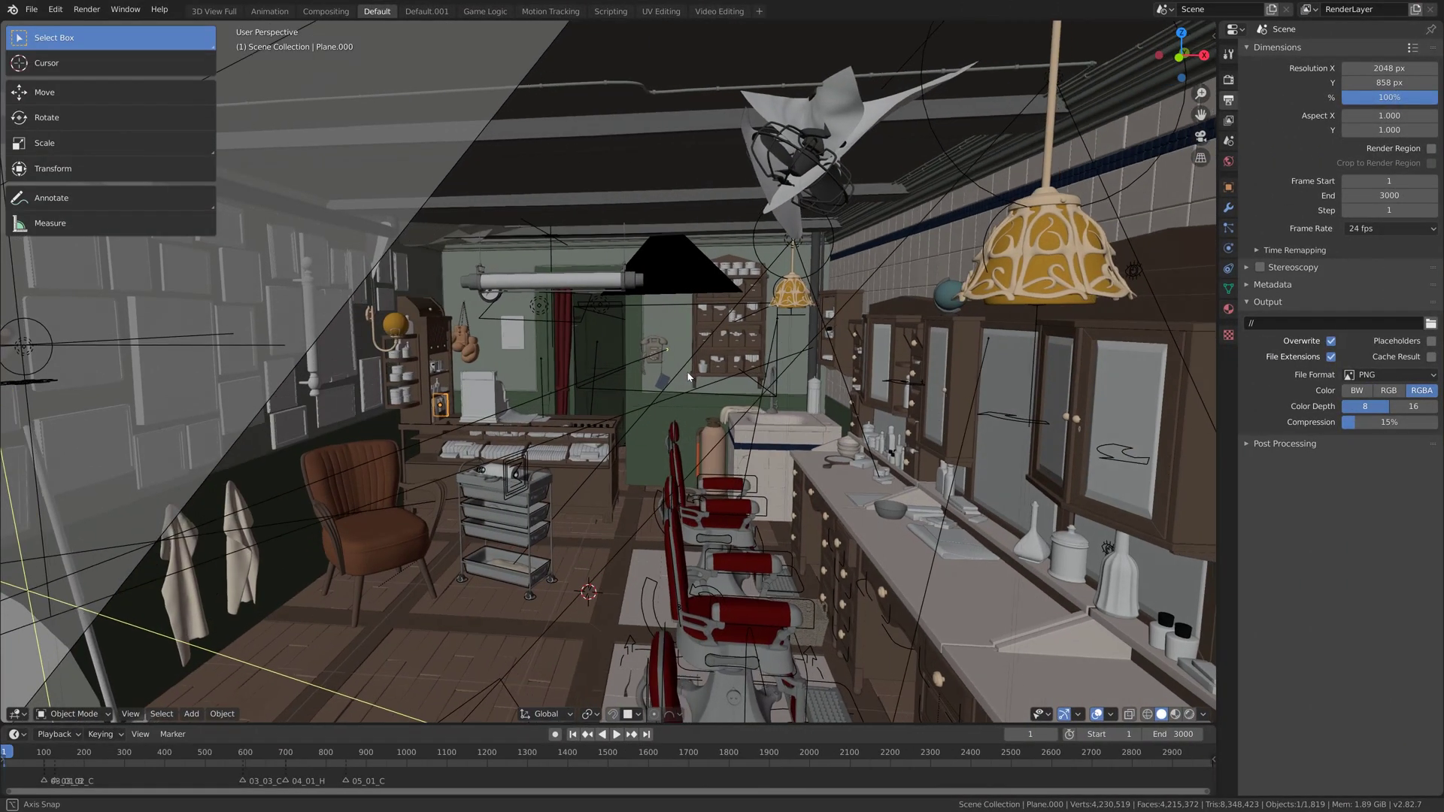
Preview the barbershop interior in rendered shading, and return the viewport to solid shading.
middle_click_drag(688, 375, 1041, 277)
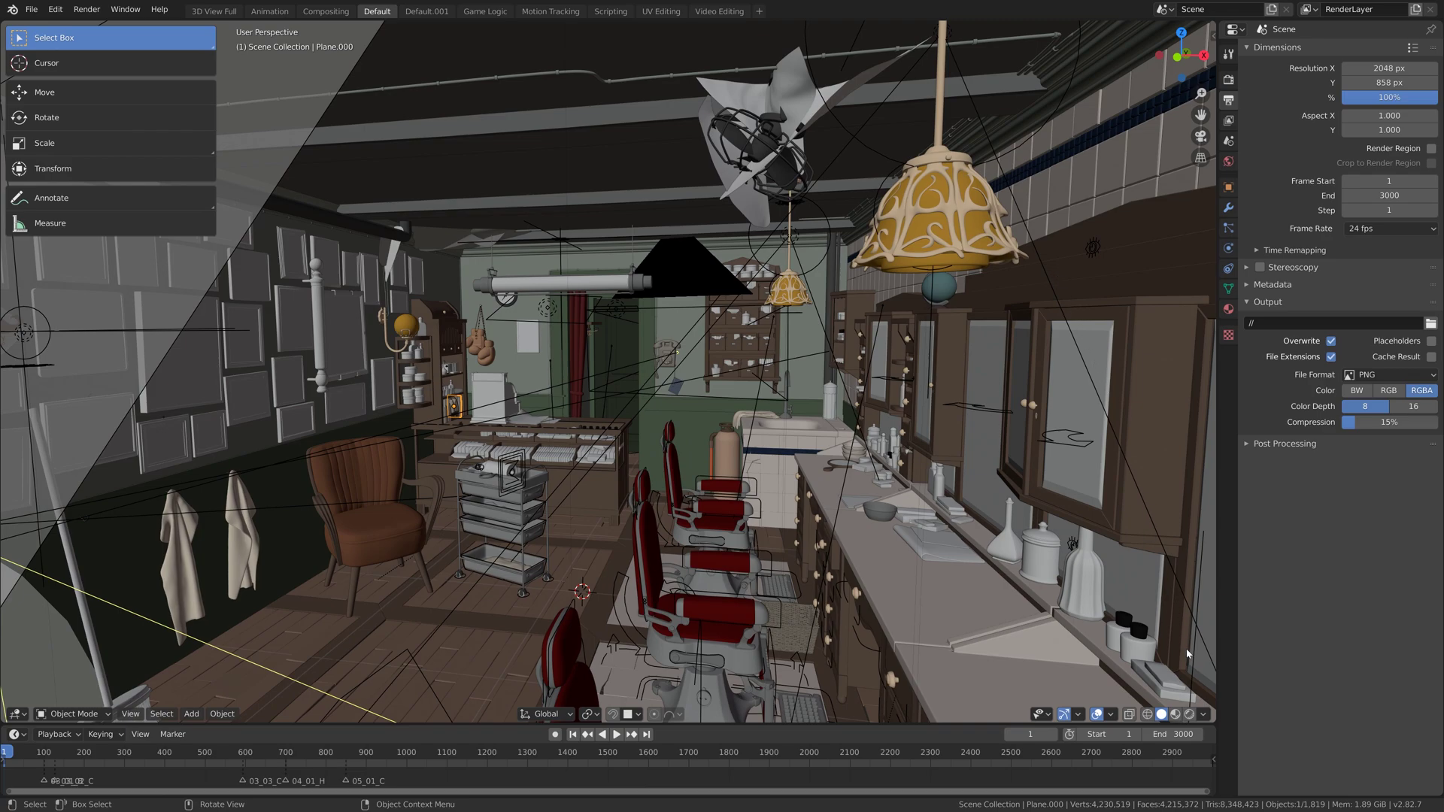
left_click(1189, 714)
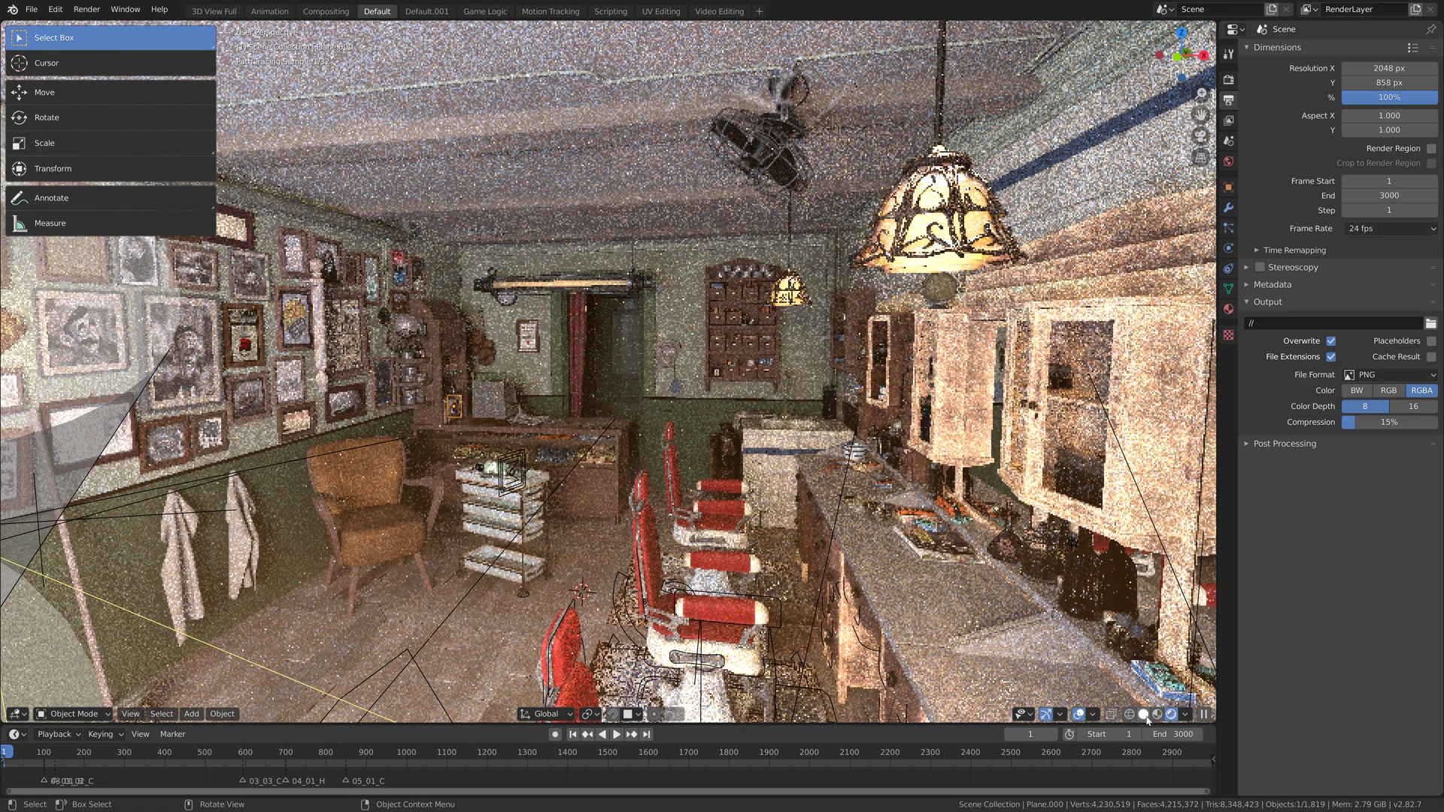
left_click(1145, 715)
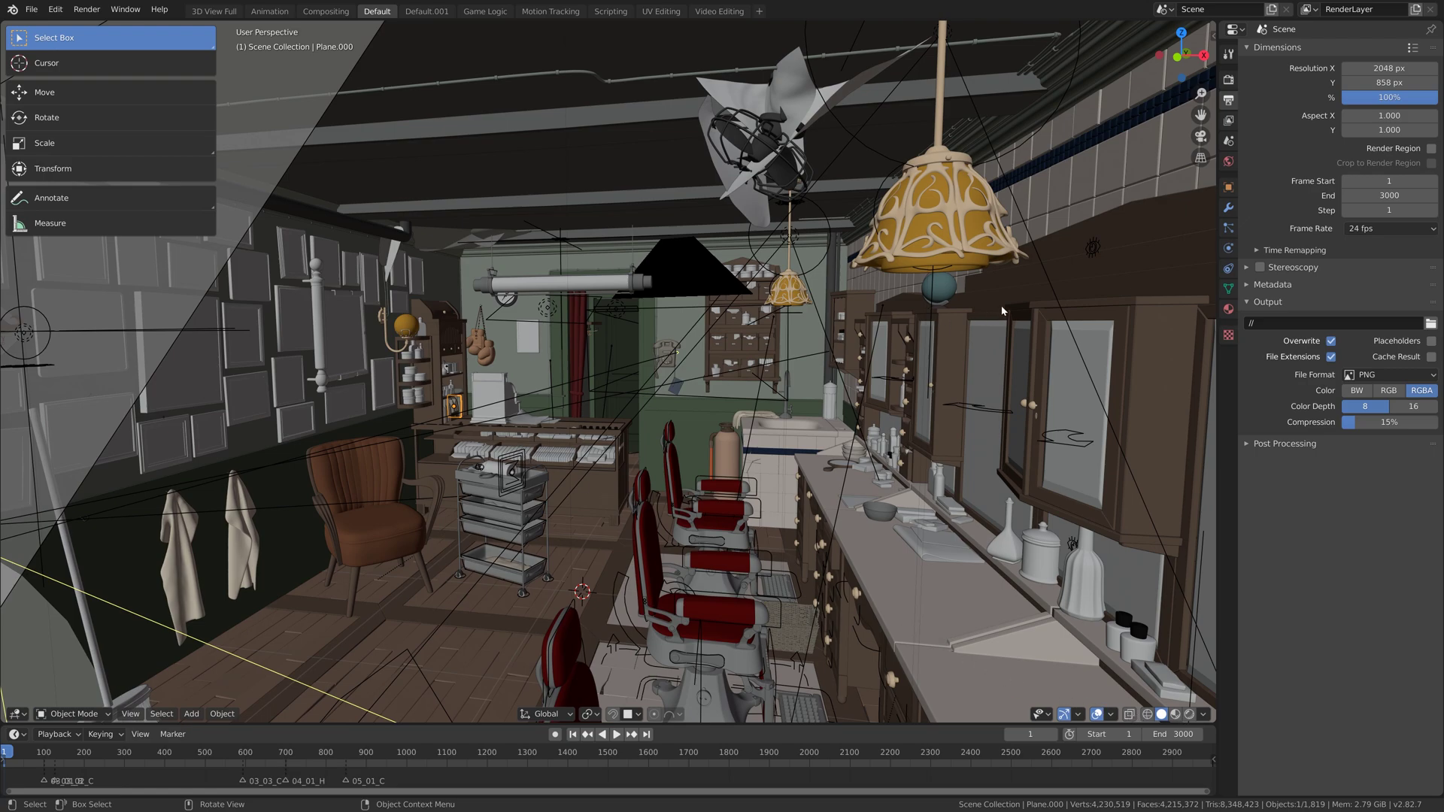
Open the HDRi Maker save options and set the save type to Panorama 360 (Beta).
key("n")
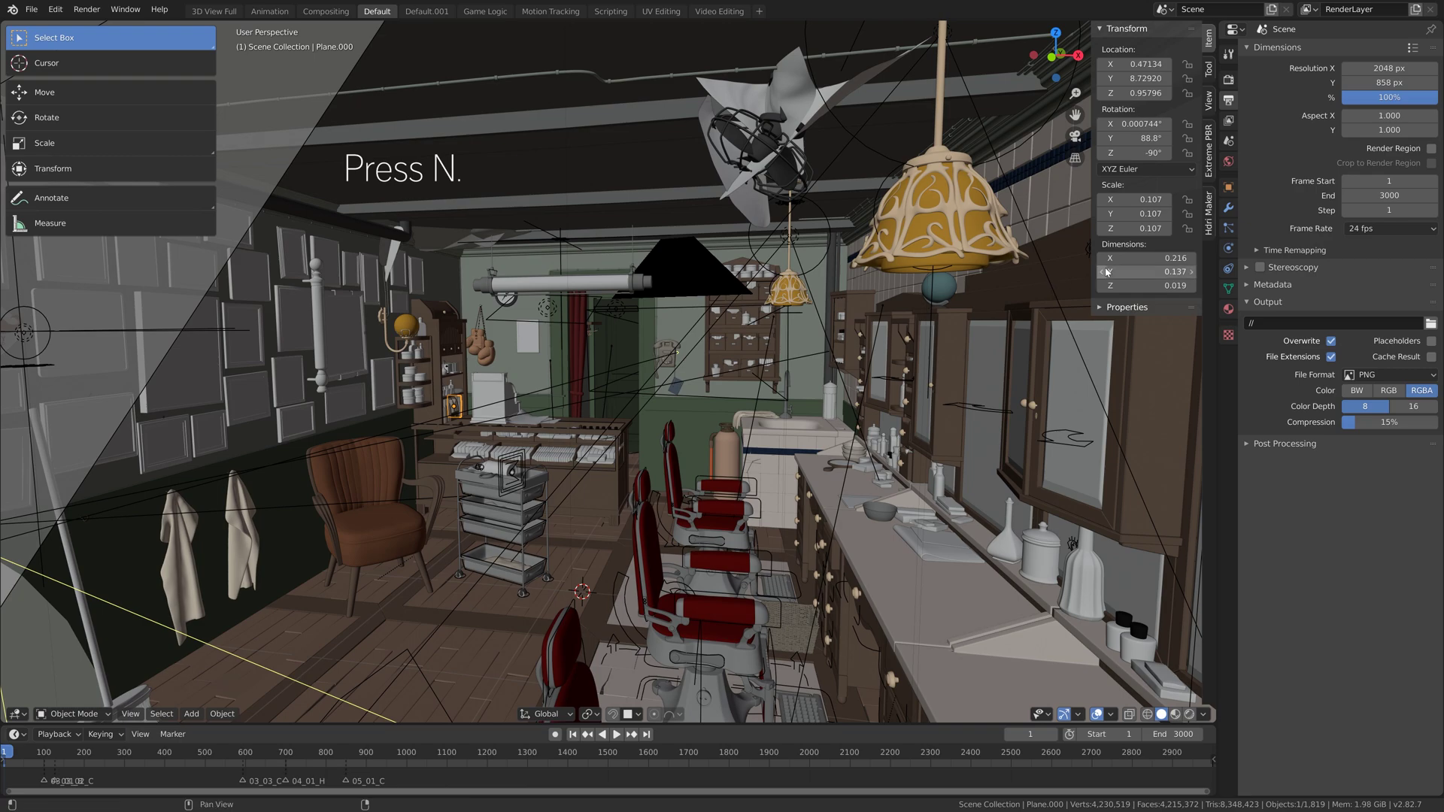
left_click(1211, 218)
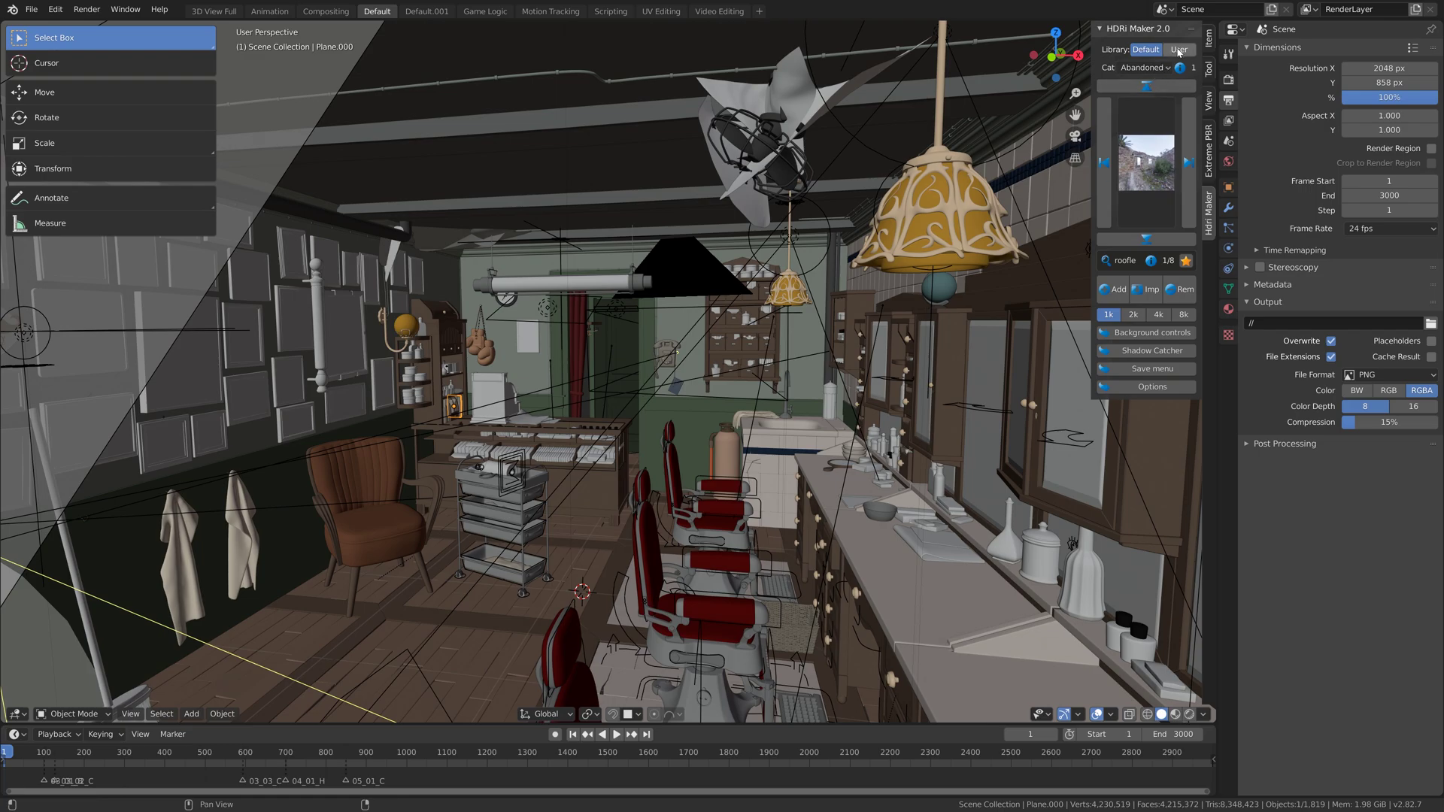
left_click(1143, 370)
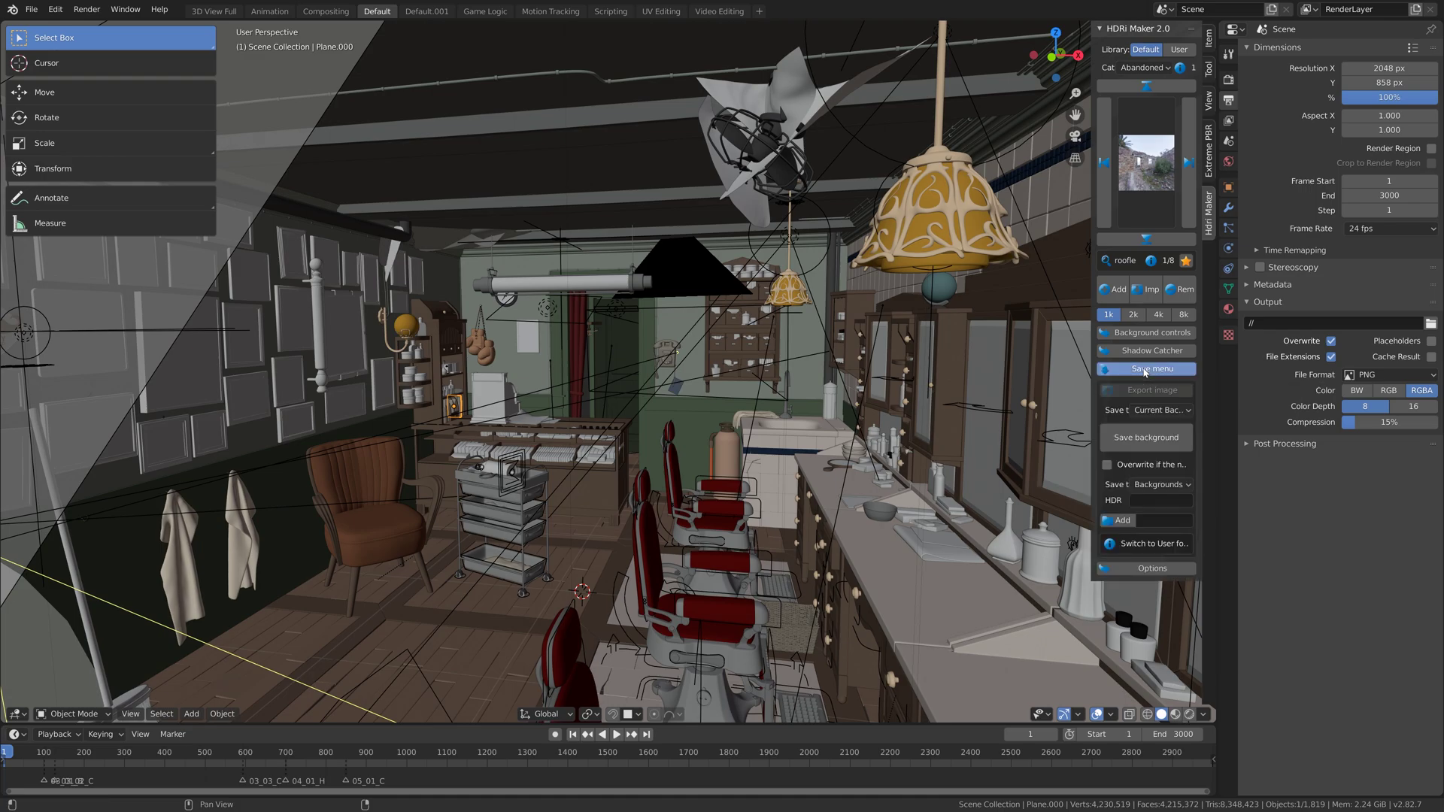
left_click(1158, 410)
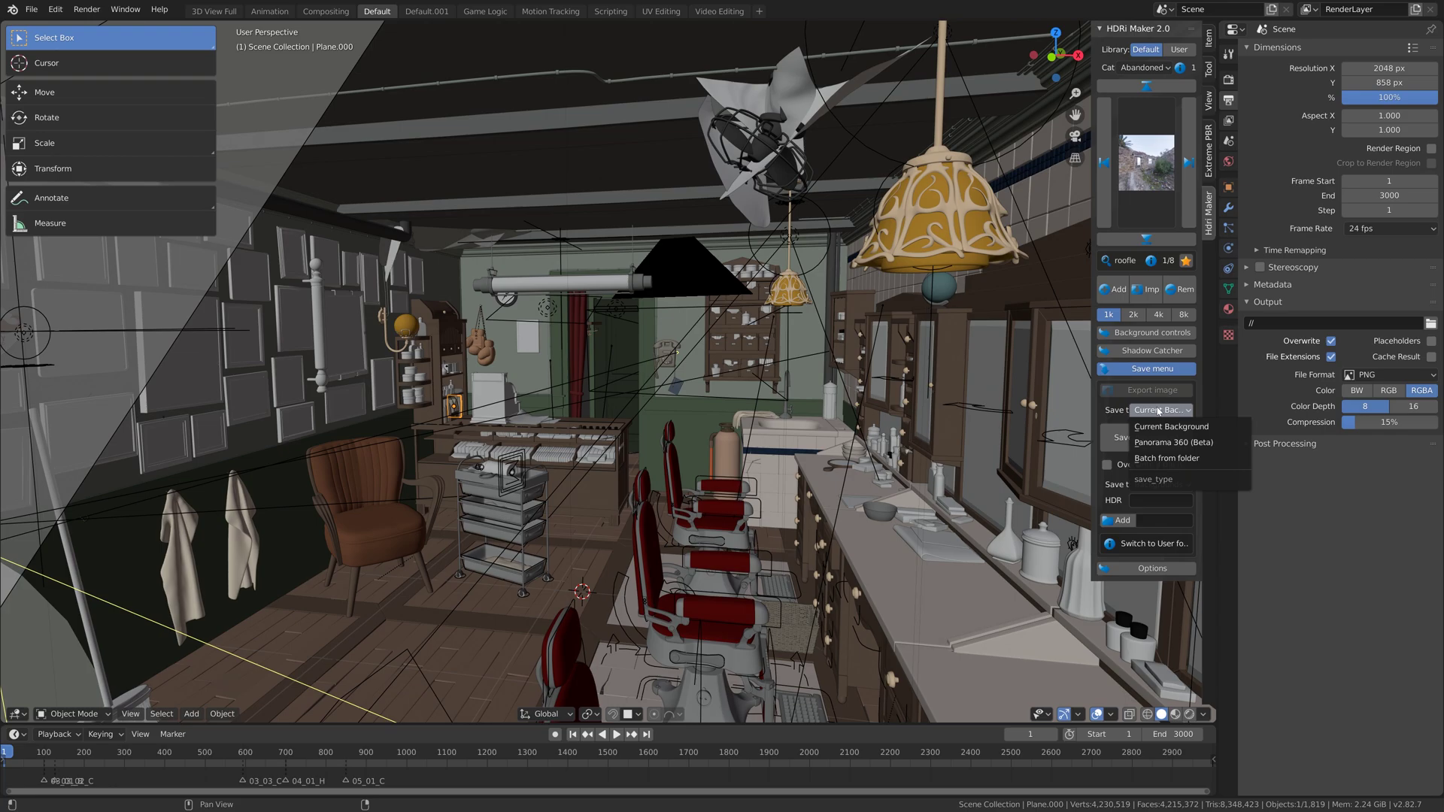
left_click(1164, 443)
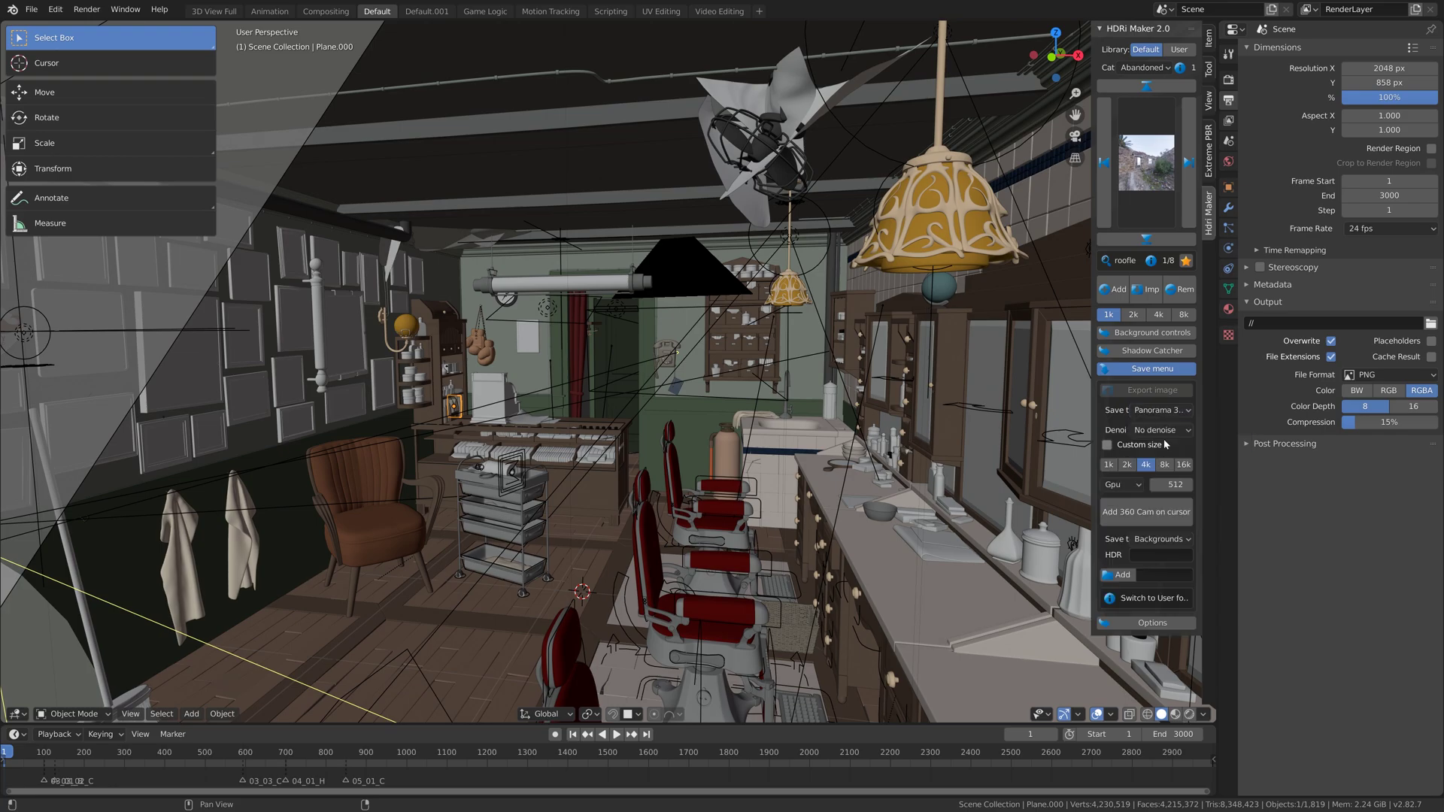
Set the panorama resolution to 8k and the render samples to 40.
left_click(1164, 465)
left_click(1170, 484)
type("40")
key("Return")
Add a new HDRI save category named Tut to the user library.
type("Tut")
key("Return")
left_click(1124, 578)
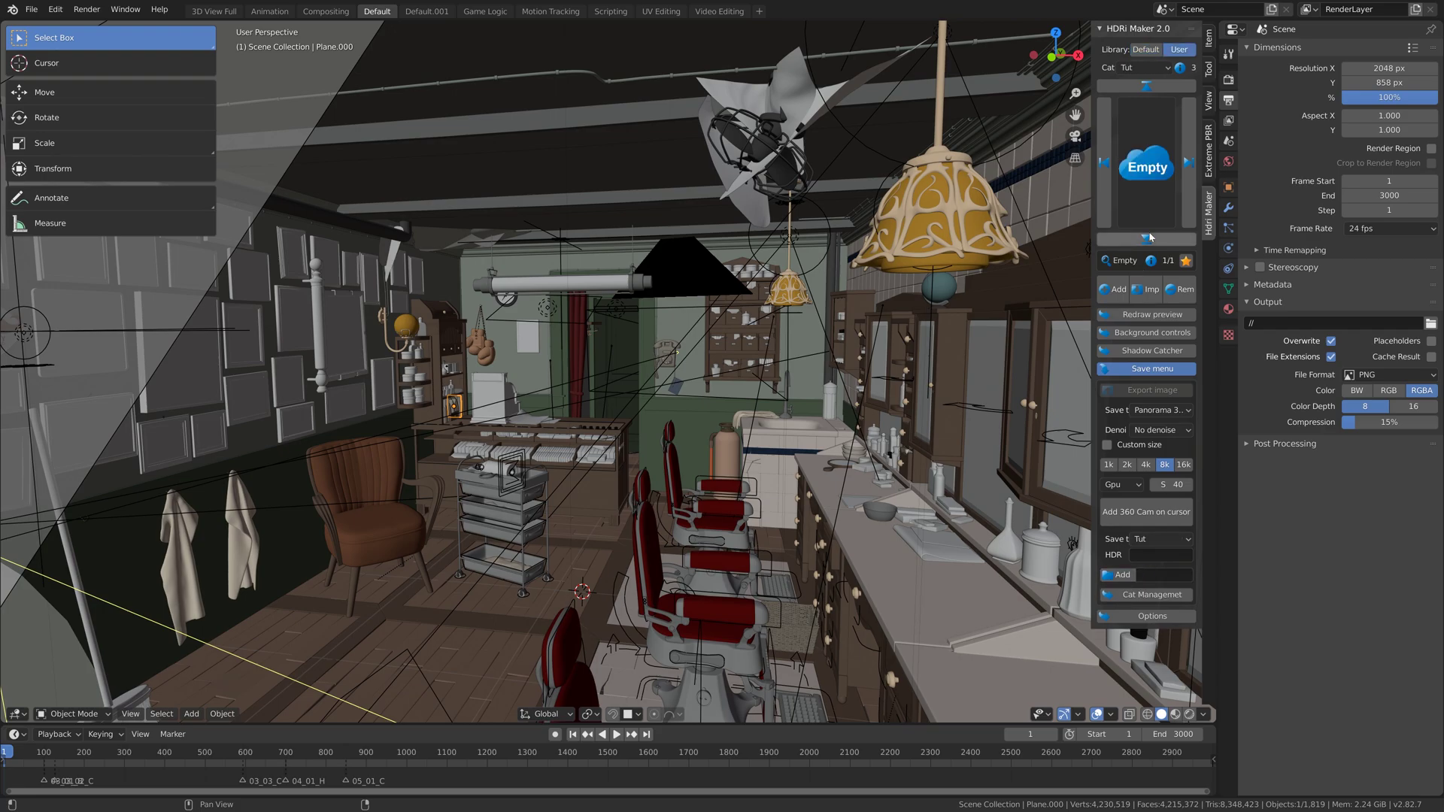
Add a 360 camera at the 3D cursor, raise it above the floor and scale its sphere down.
left_click(1164, 524)
key("g")
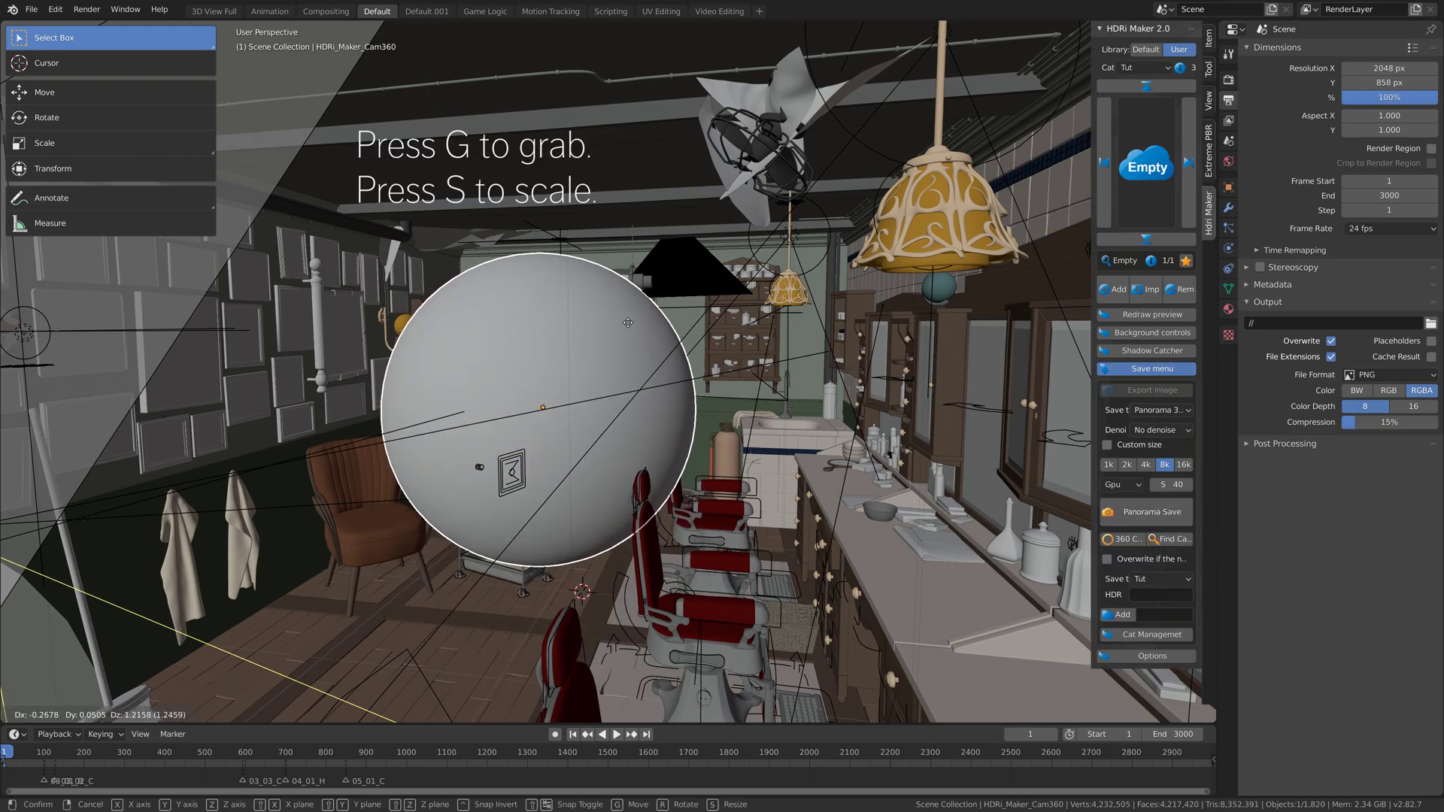
left_click(628, 328)
key("s")
left_click(643, 361)
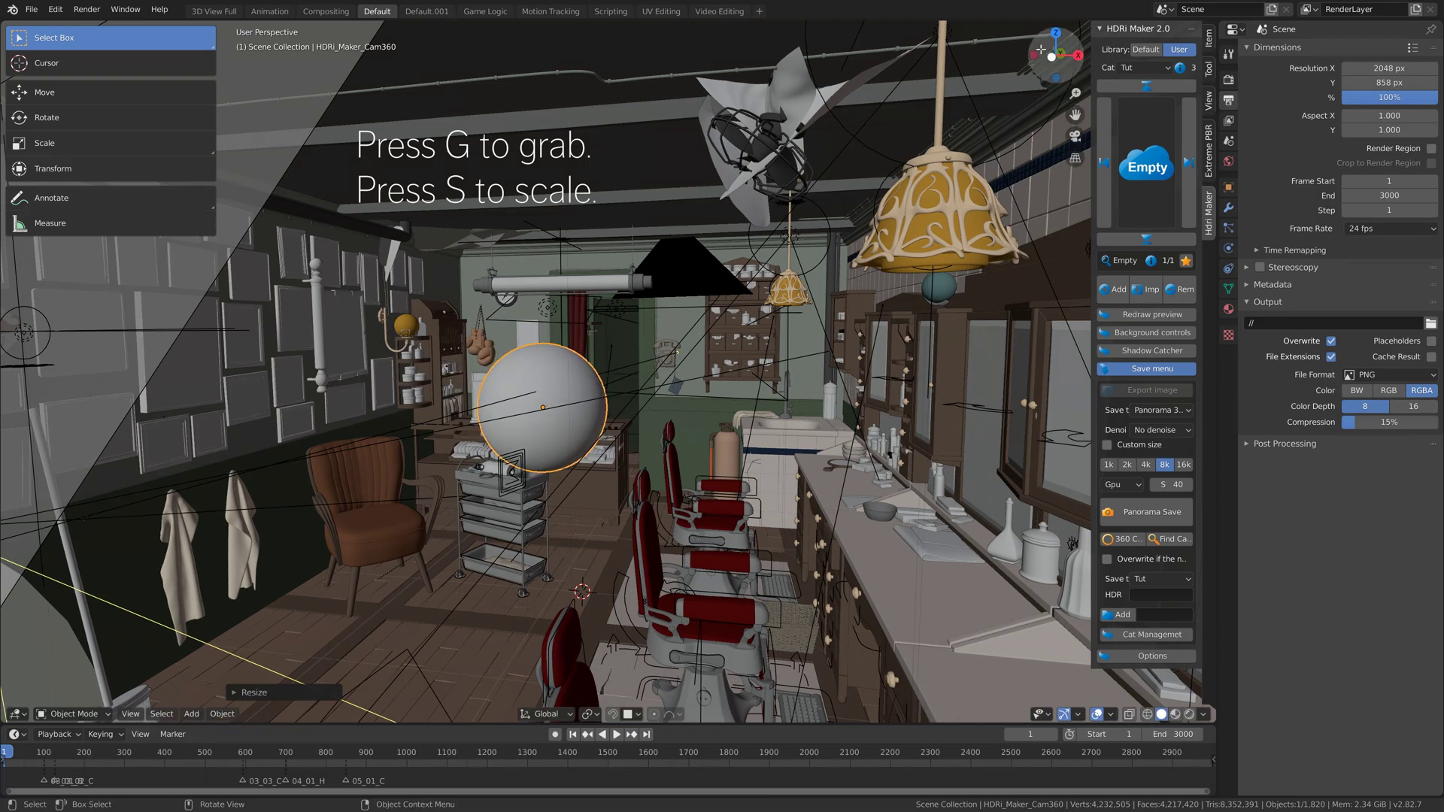
Resize the 360 camera sphere and reposition it in the open space of the barbershop, clear of the furniture.
left_click(1175, 715)
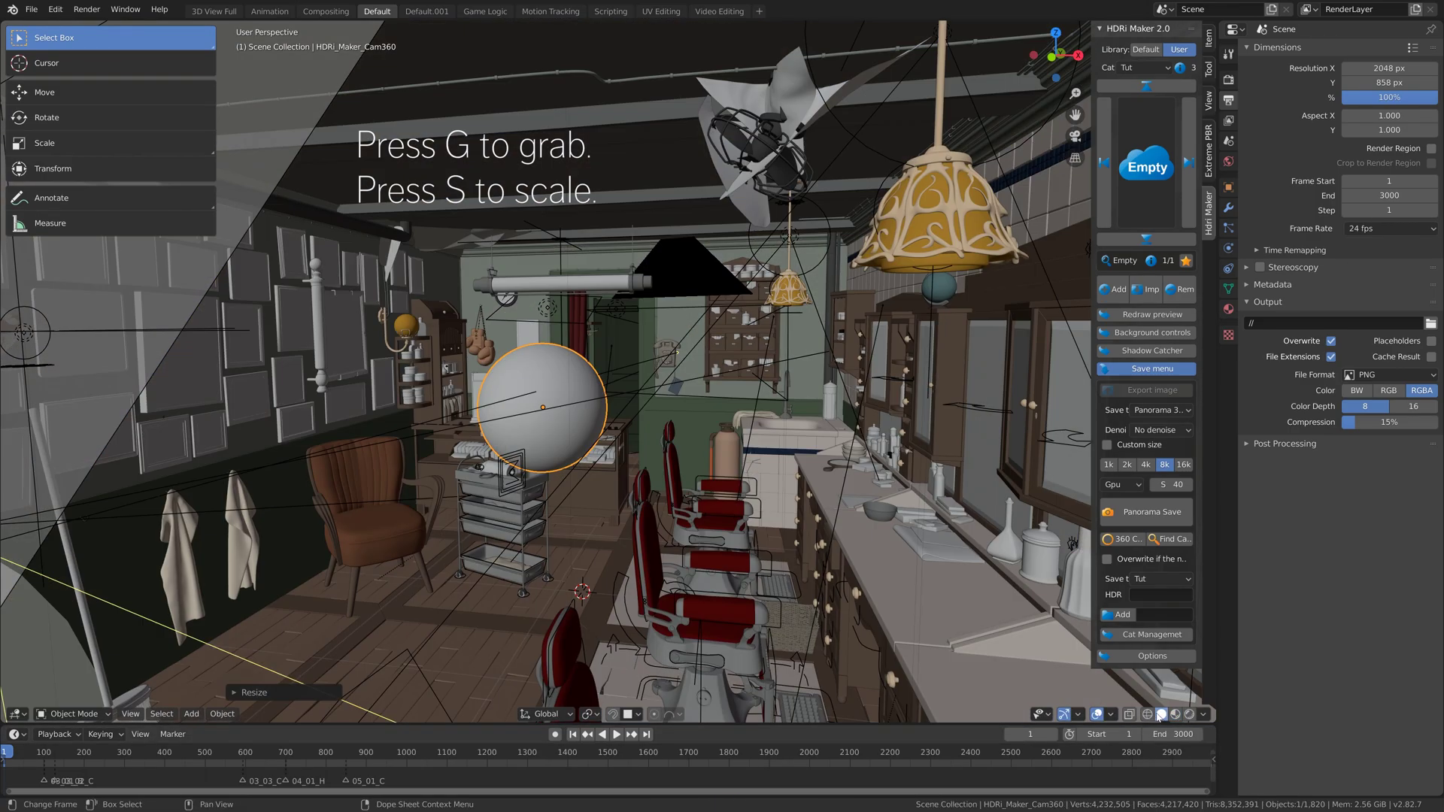
key("s")
left_click(680, 418)
middle_click_drag(680, 418, 829, 472)
key("g")
left_click(682, 418)
key("g")
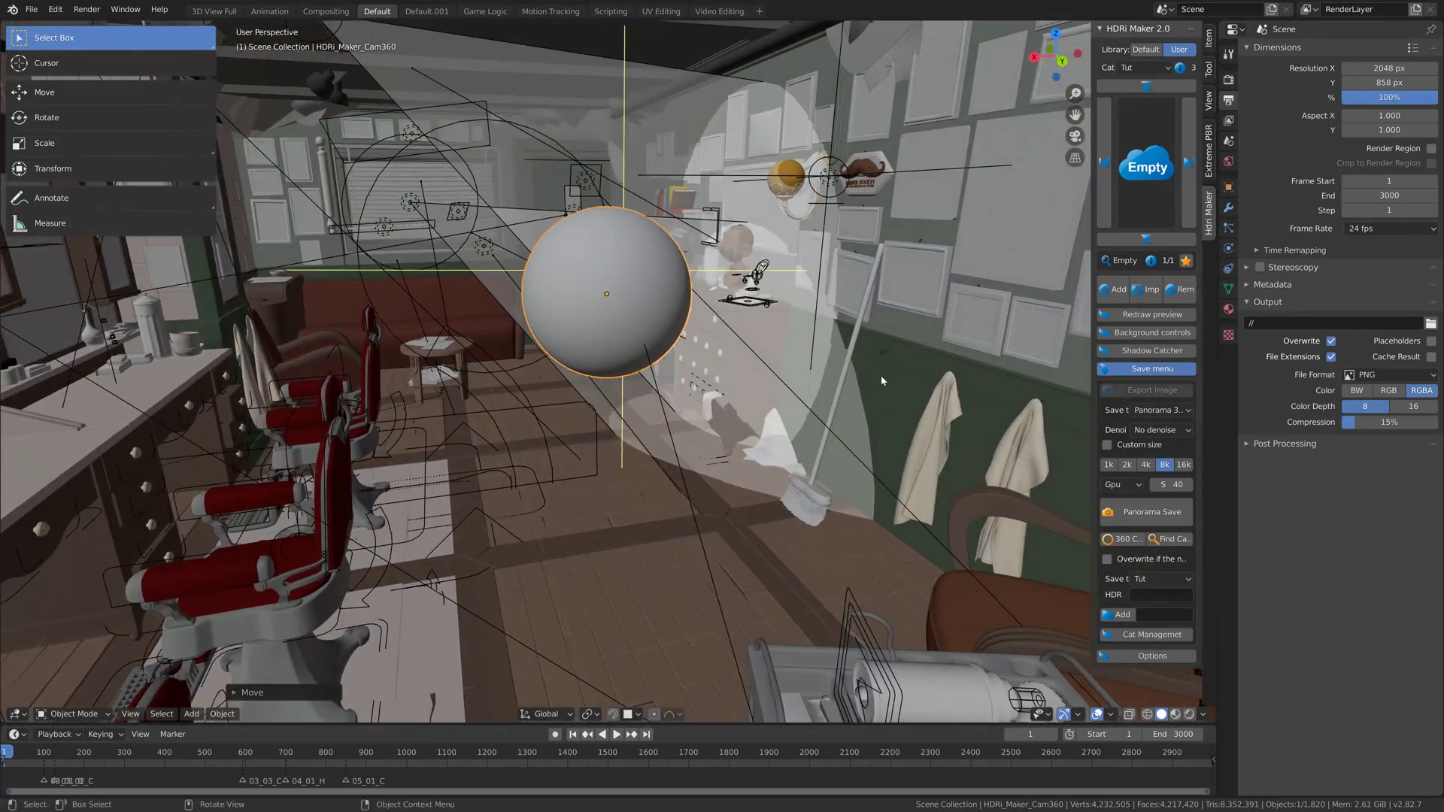
left_click(843, 342)
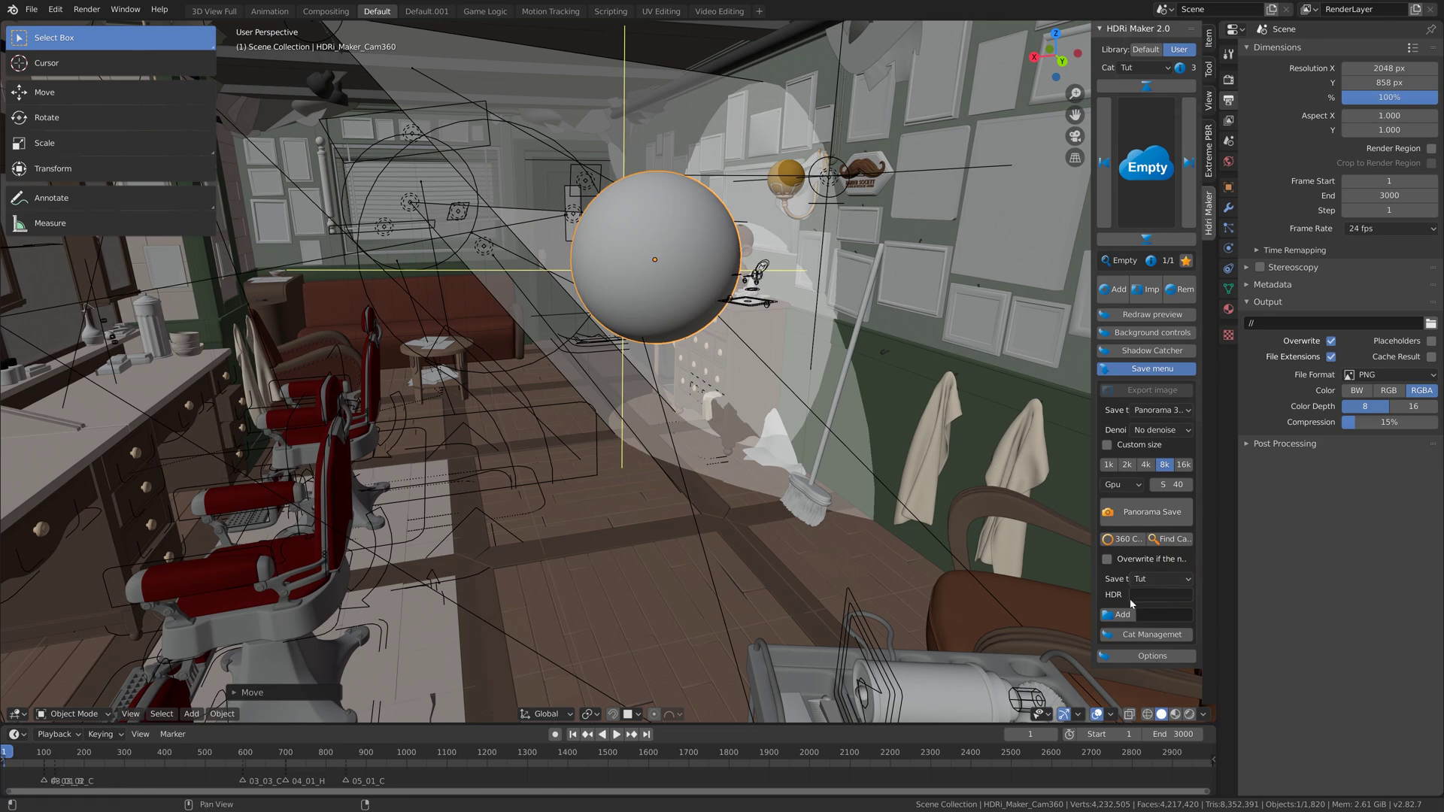
Name the HDR HairHDRI, render and save the panorama, and close the render window when it finishes.
type("HairHDRI")
key("Return")
left_click(1146, 514)
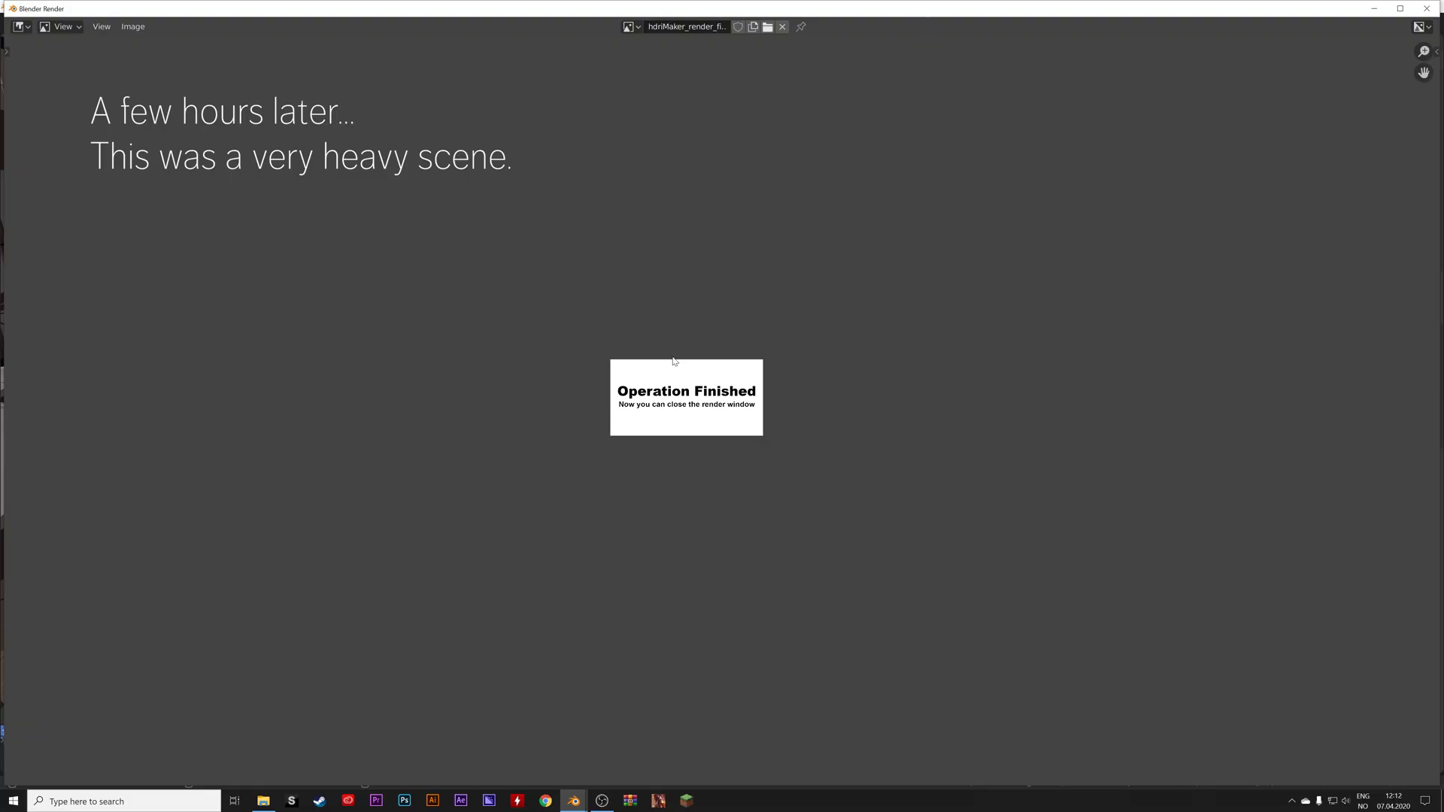
left_click(1427, 9)
left_click(1153, 138)
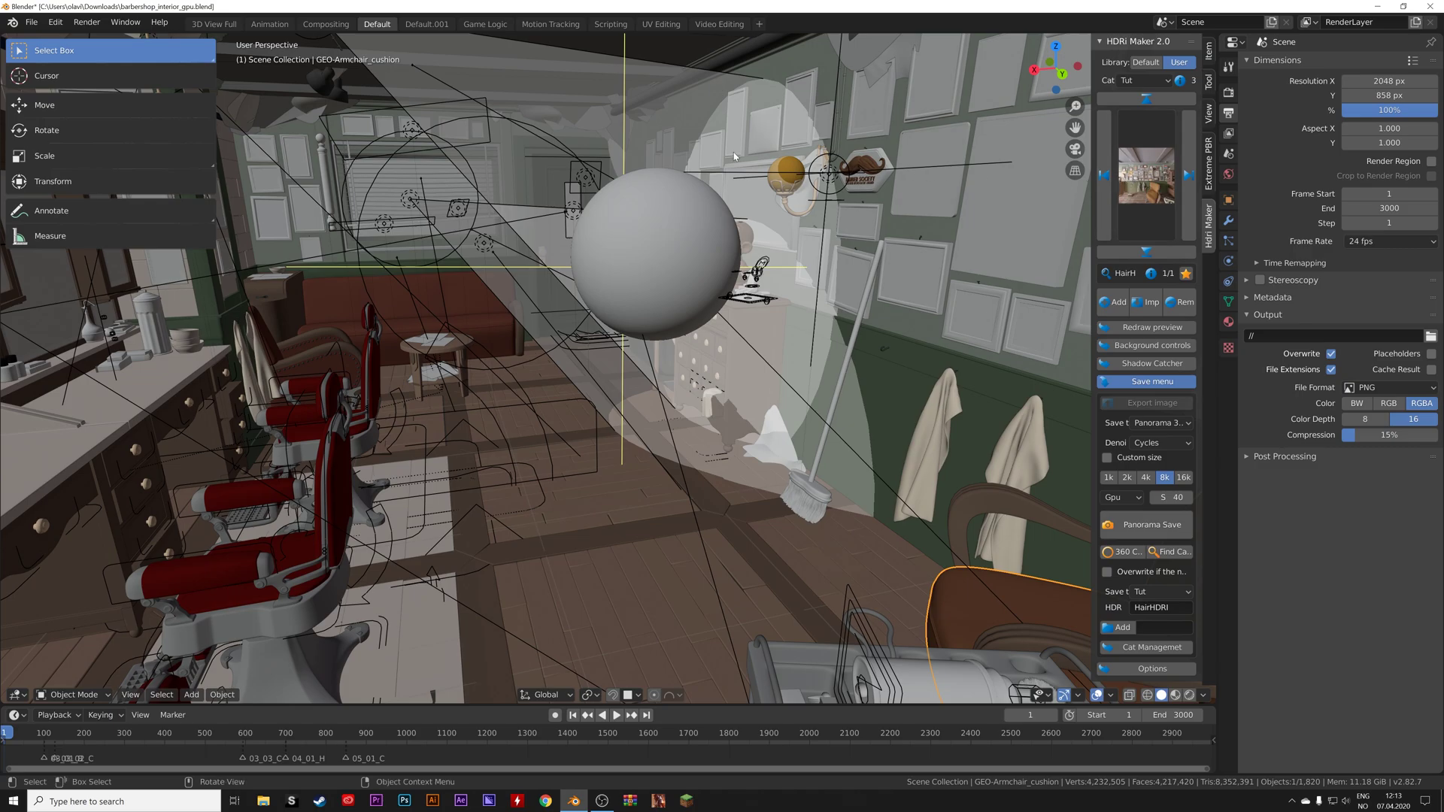
Start a new General file without saving the changes to the barbershop scene.
left_click(34, 24)
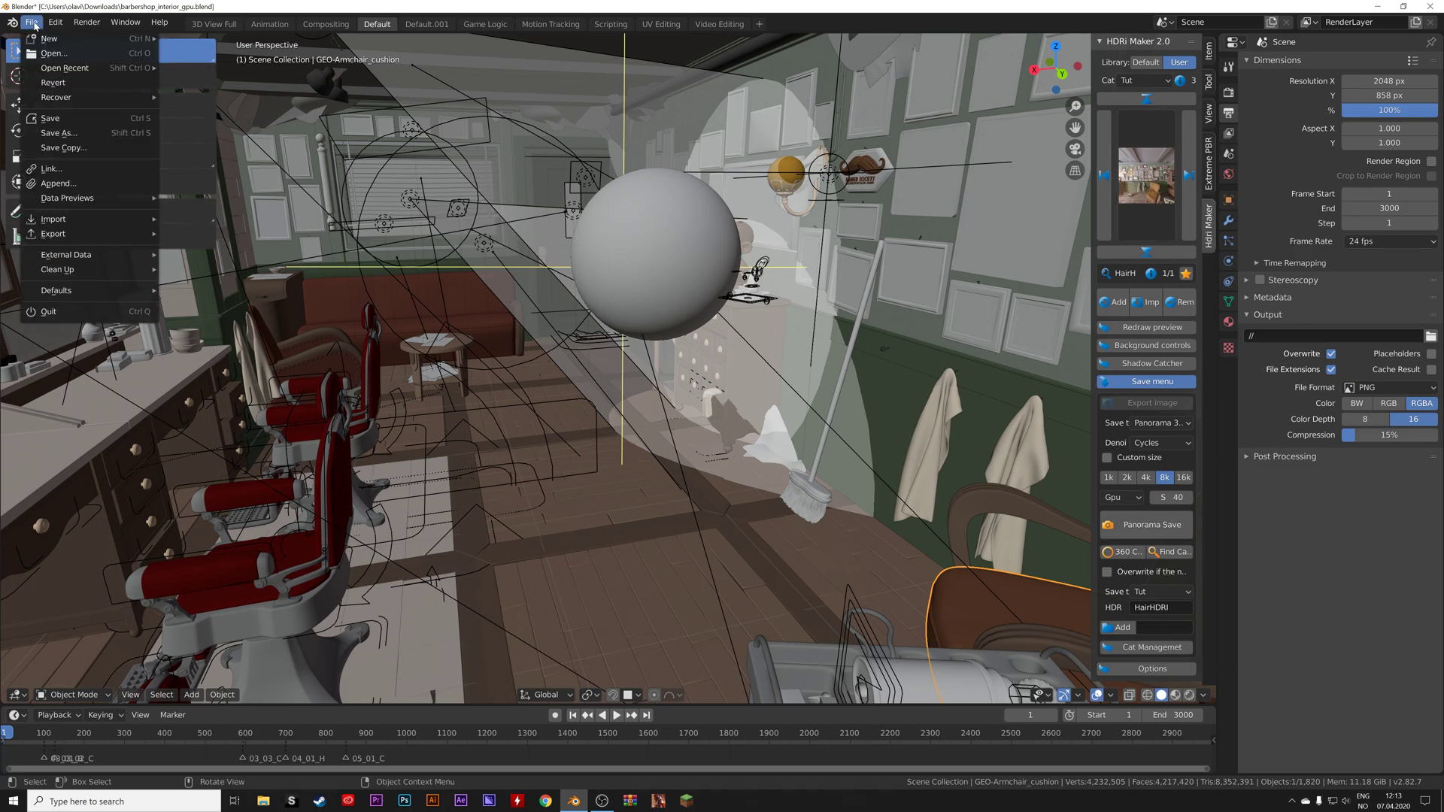
mouse_move(36, 37)
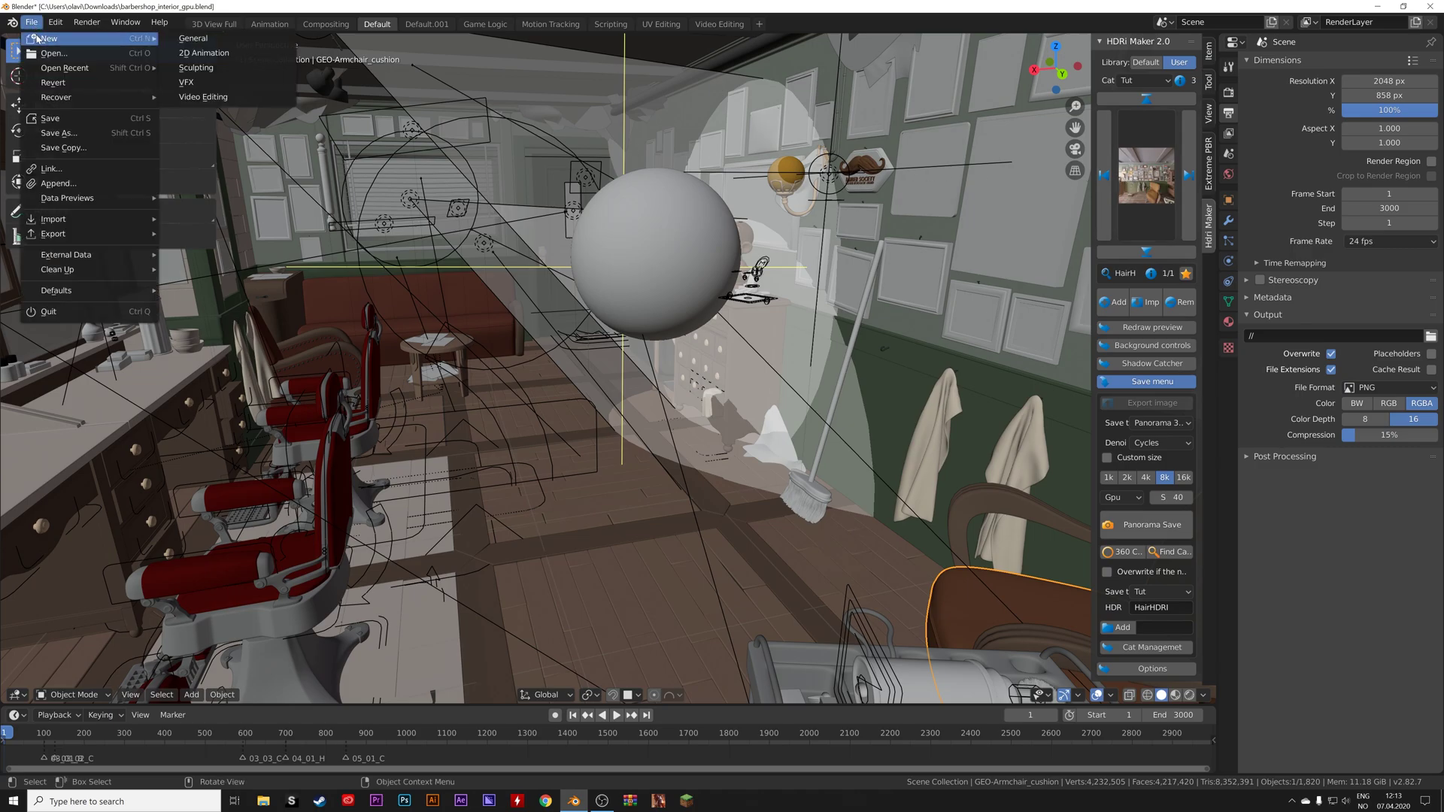
left_click(188, 39)
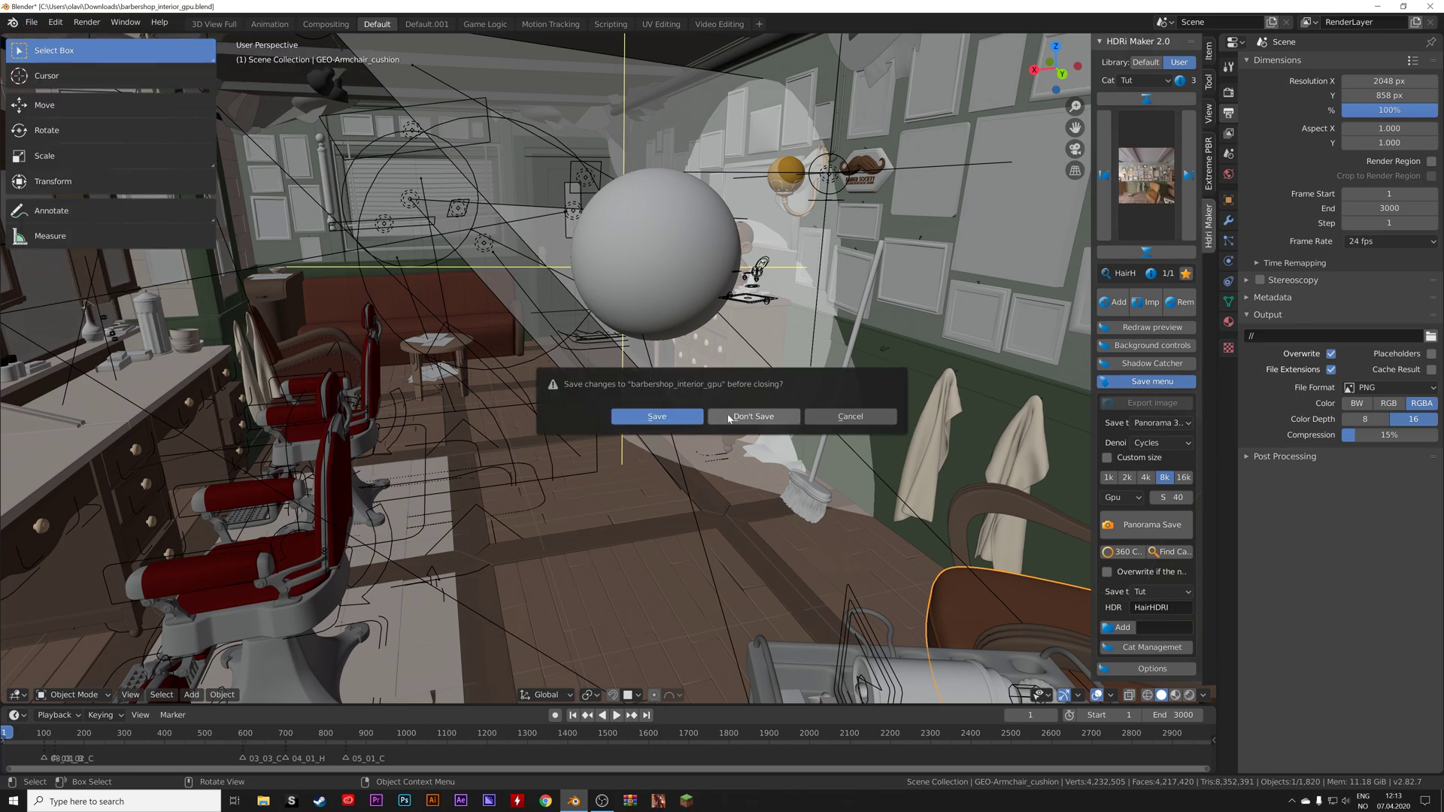
left_click(729, 418)
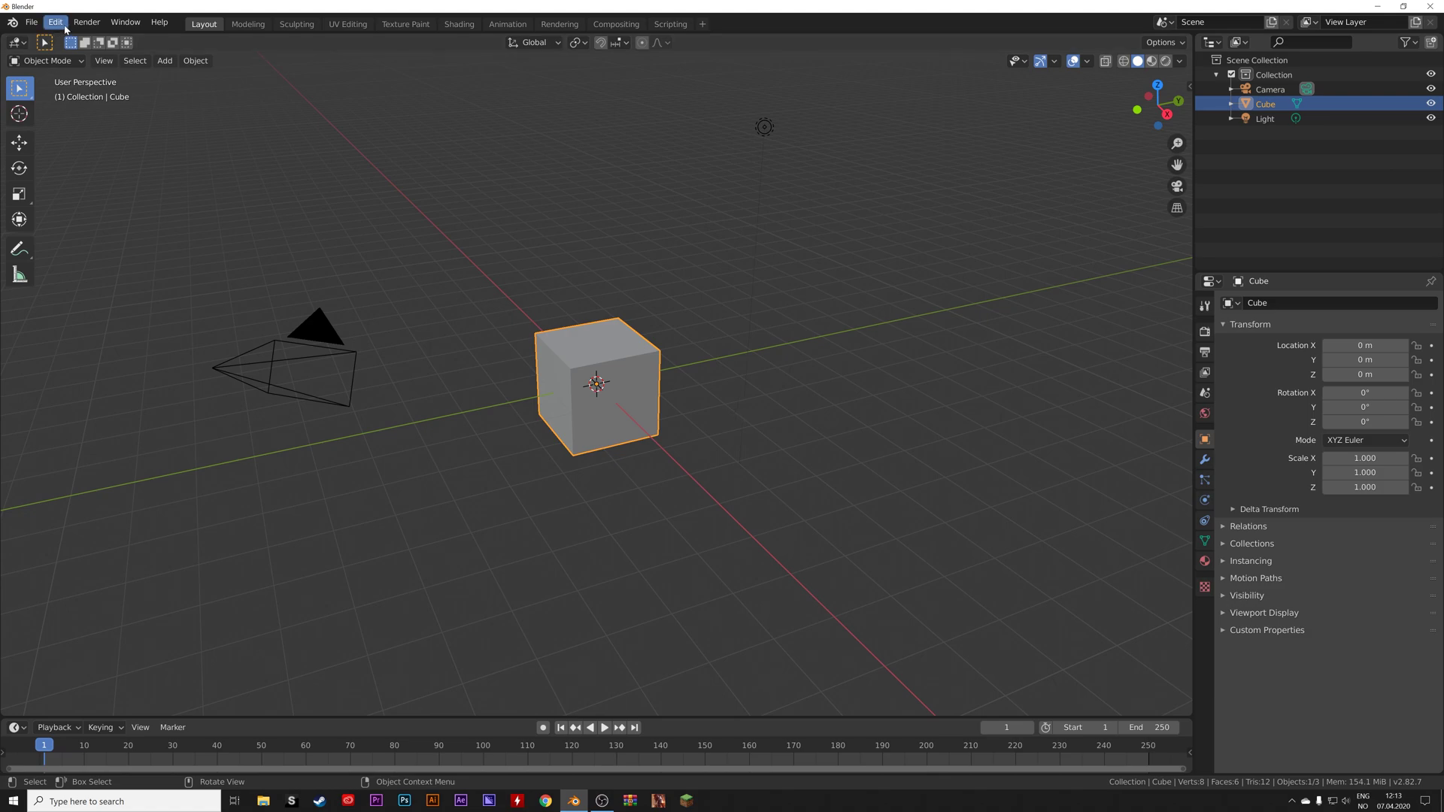
Switch the window to full screen and delete the default cube.
left_click(126, 22)
left_click(137, 73)
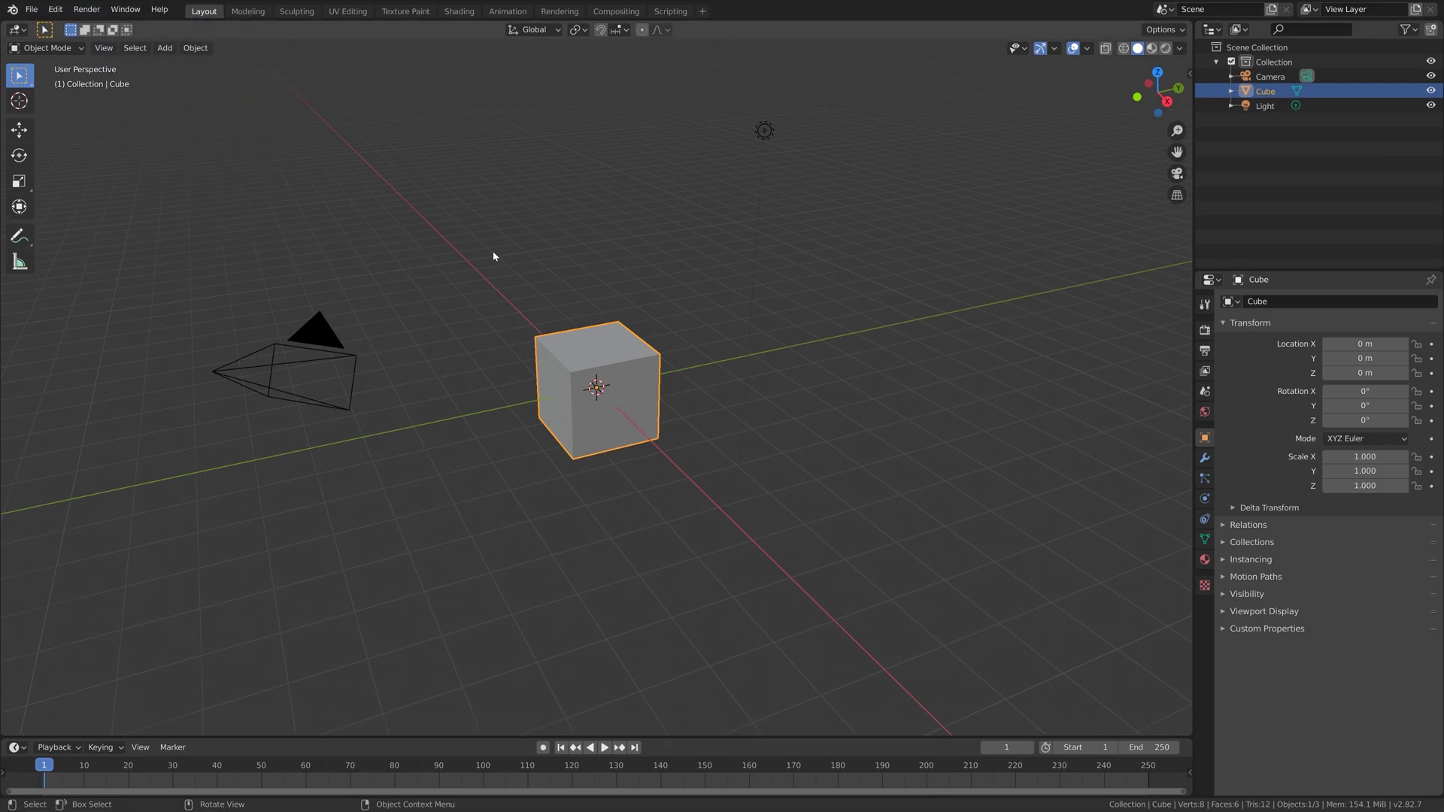
key("x")
left_click(640, 314)
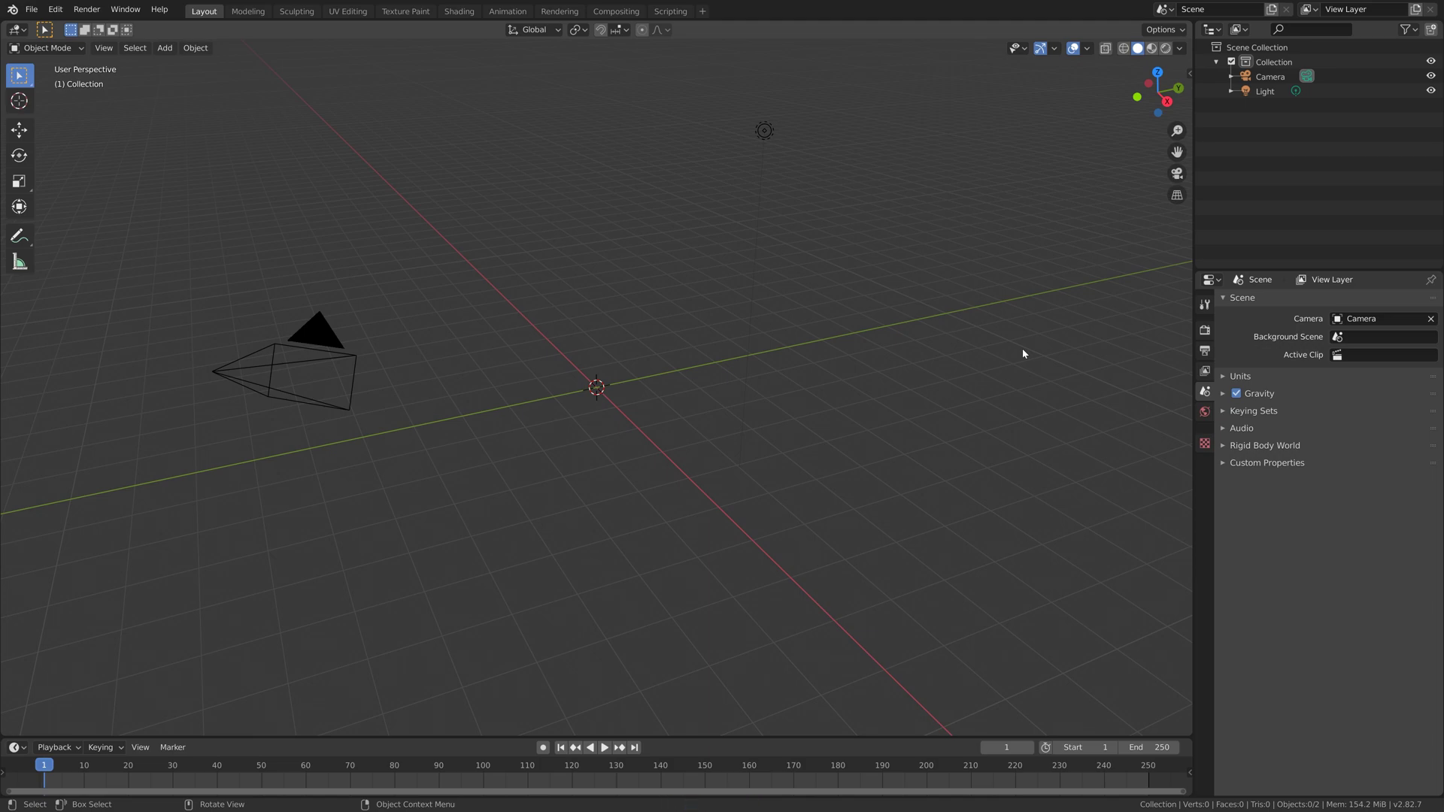
Add the HairHDRI background from the Tut category of the HDRi Maker user library and preview it in rendered shading.
key("n")
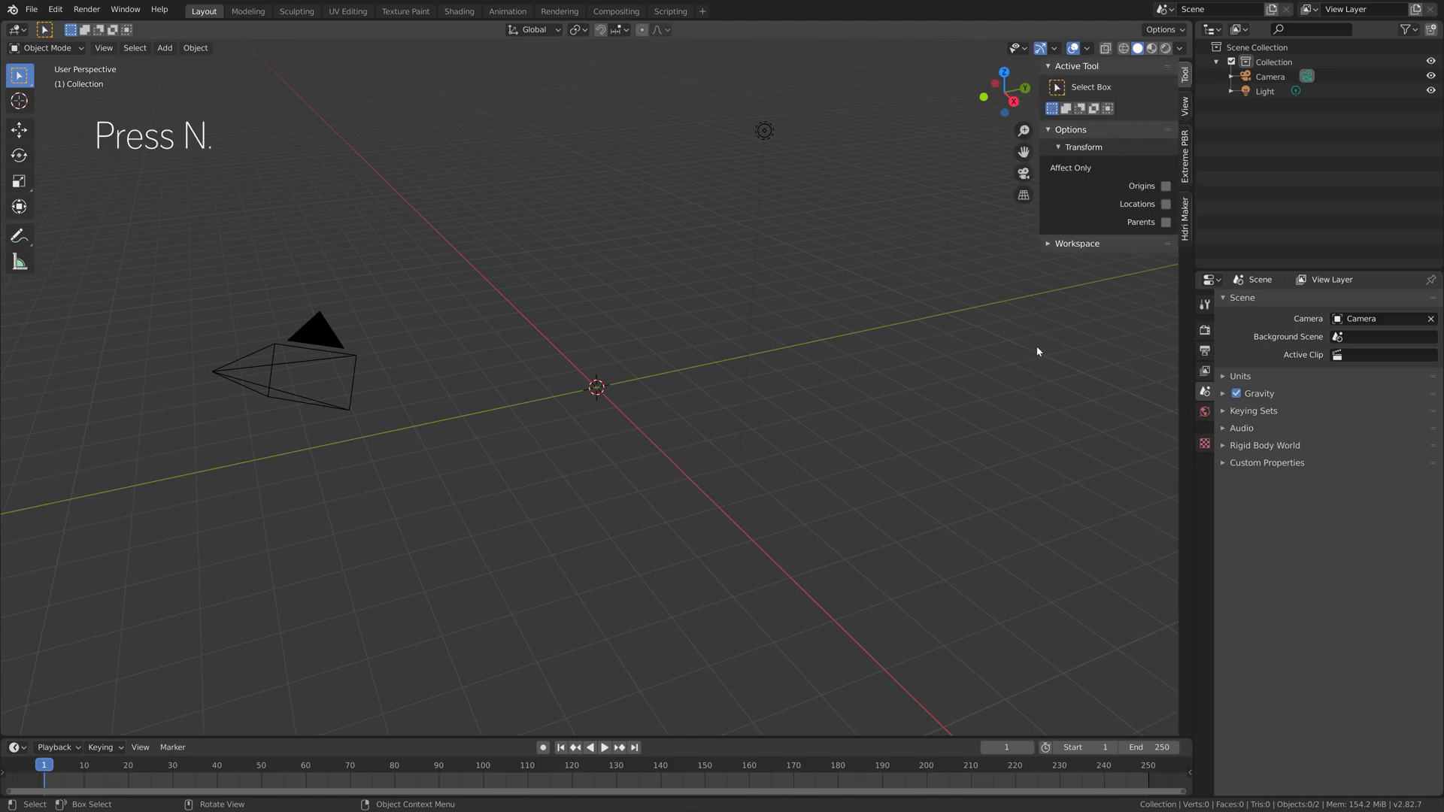
left_click(1185, 224)
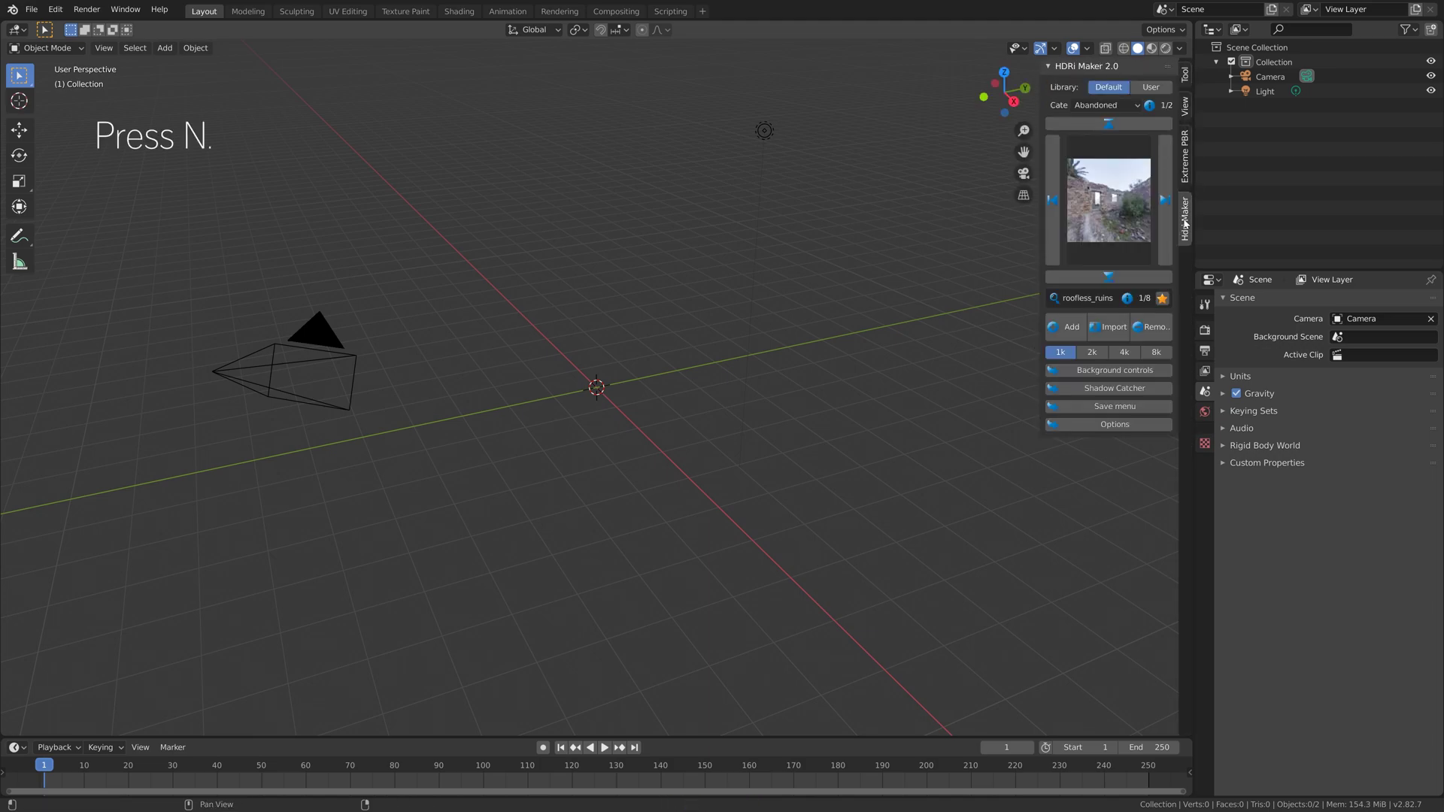
left_click(1142, 88)
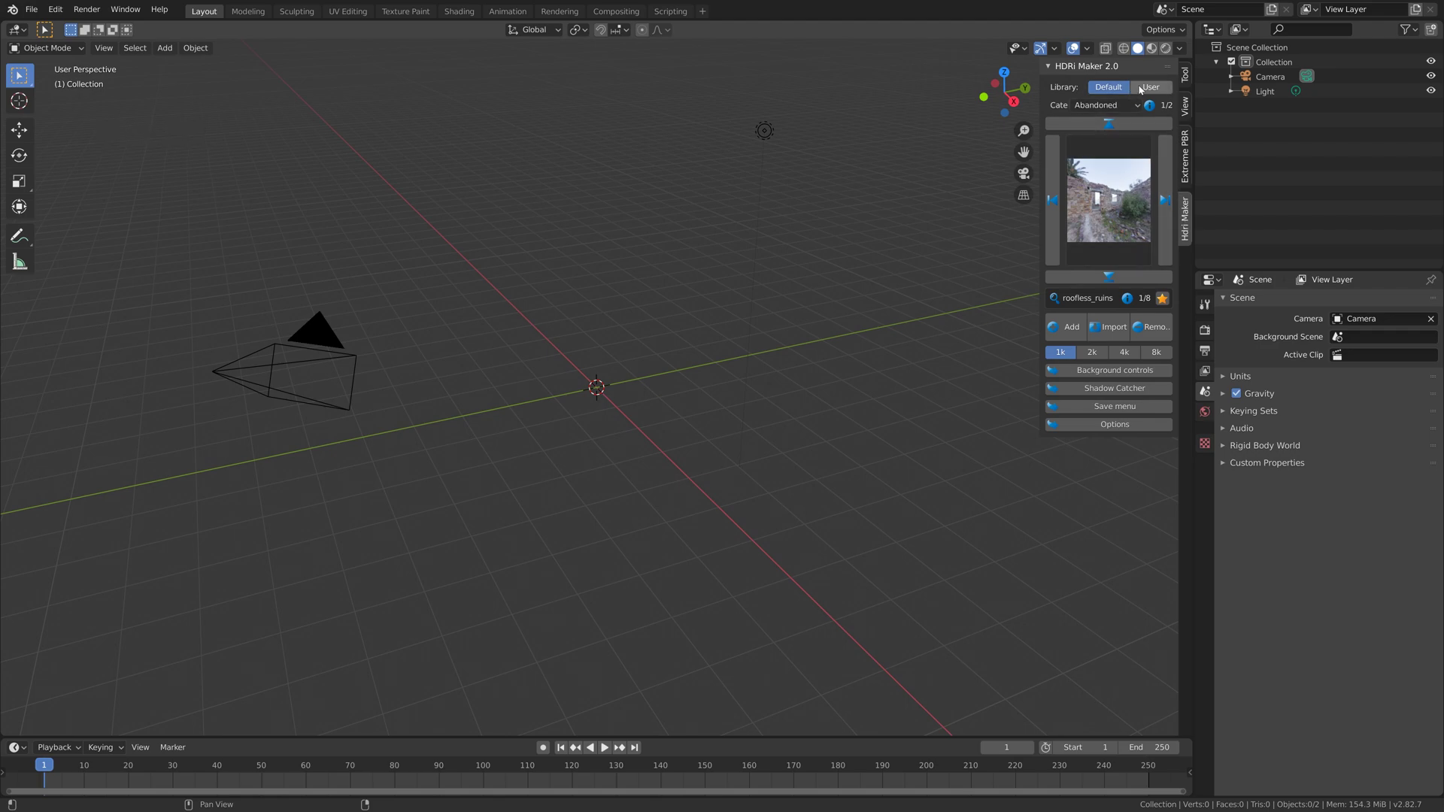
left_click(1105, 106)
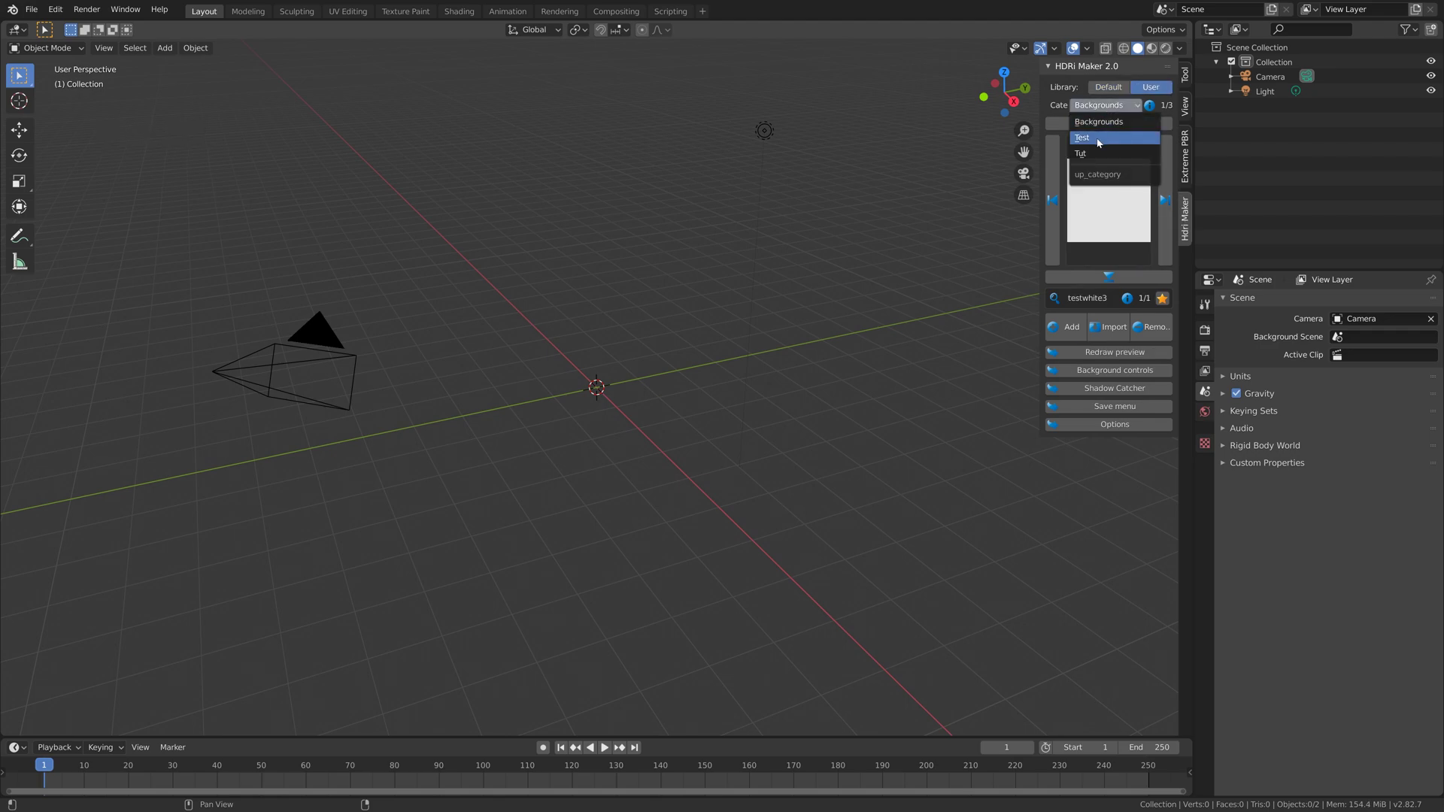
left_click(1094, 155)
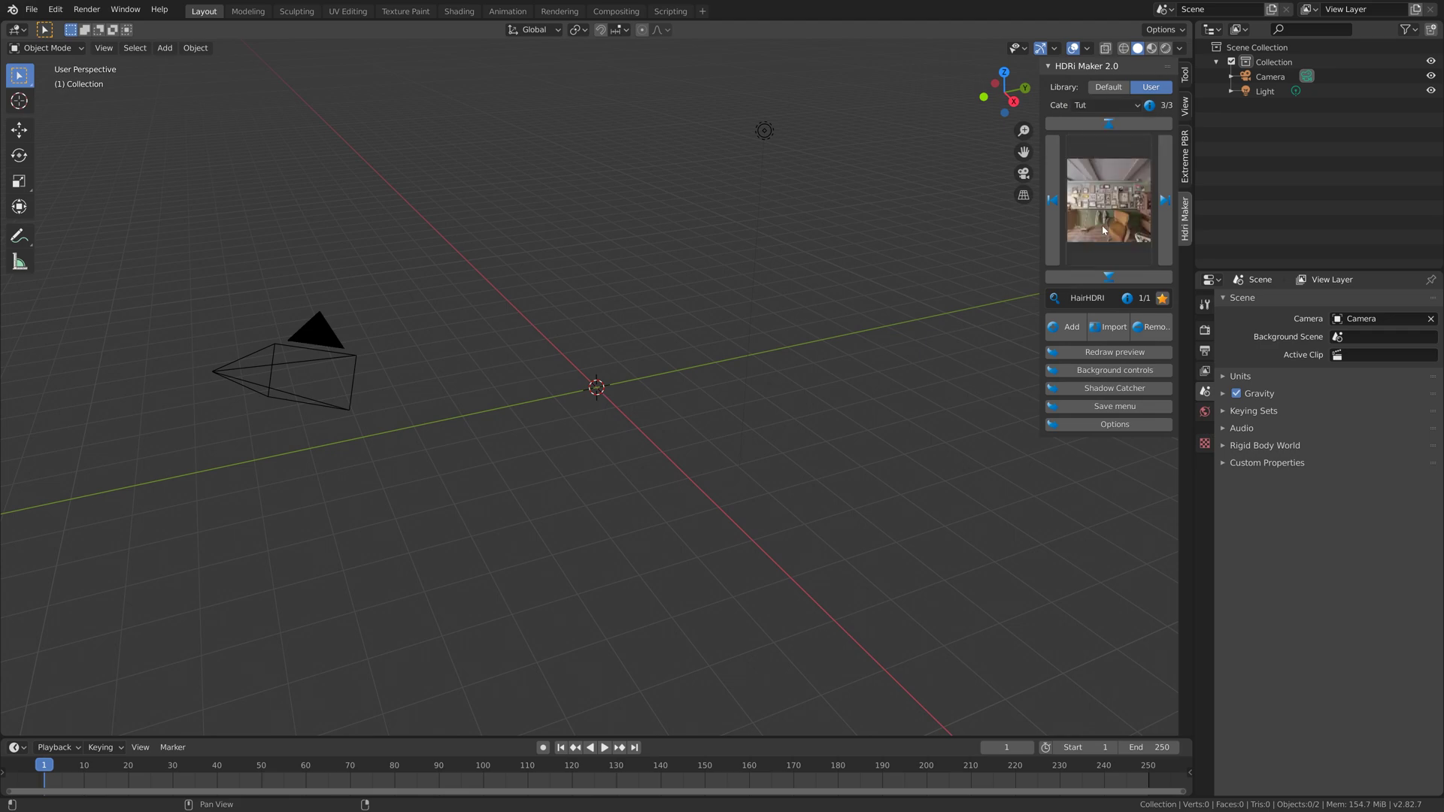
left_click(1067, 327)
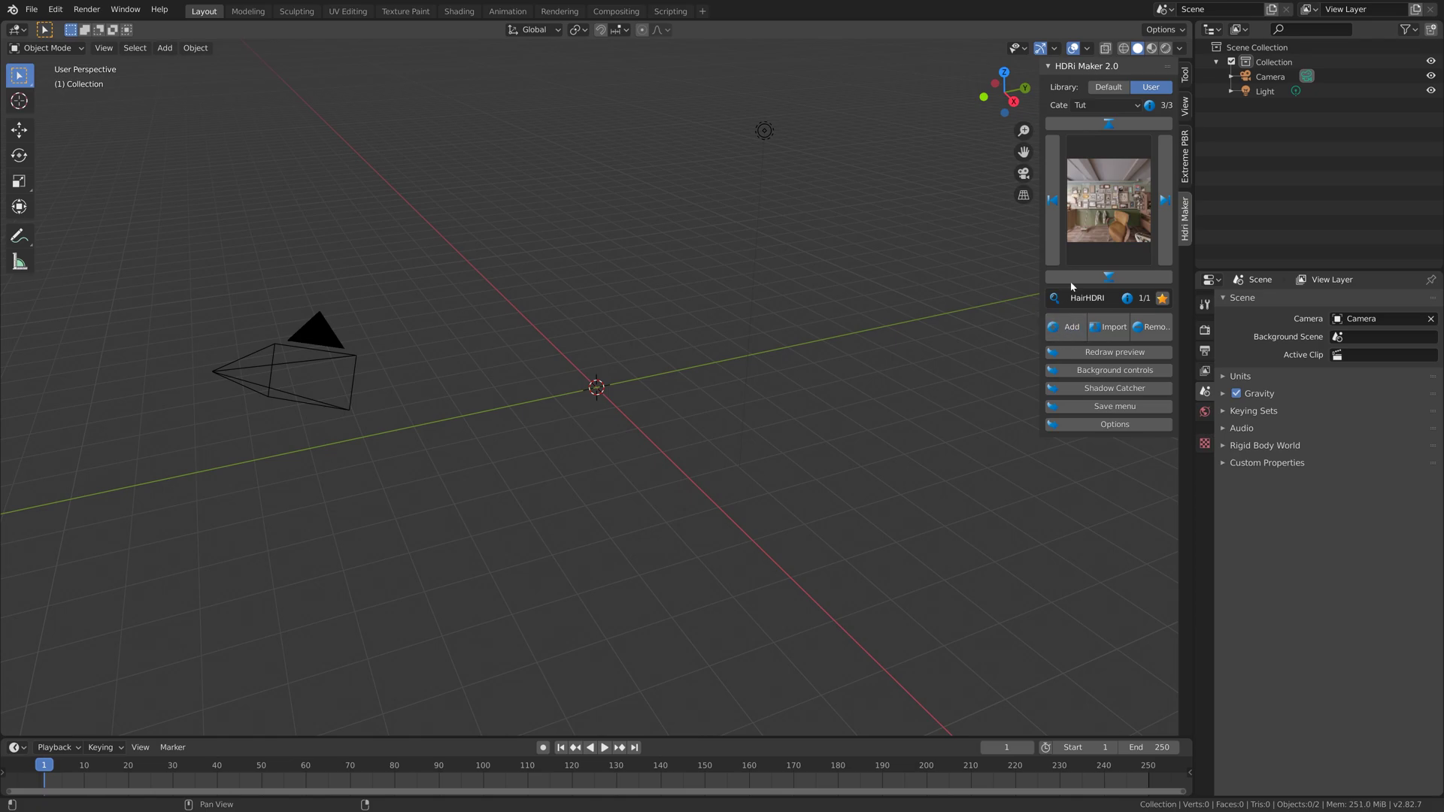
left_click(1166, 49)
middle_click_drag(760, 376, 820, 412)
Start saving the file under a new name and create a folder named HDRI in D:\Blender.
left_click(31, 9)
left_click(67, 122)
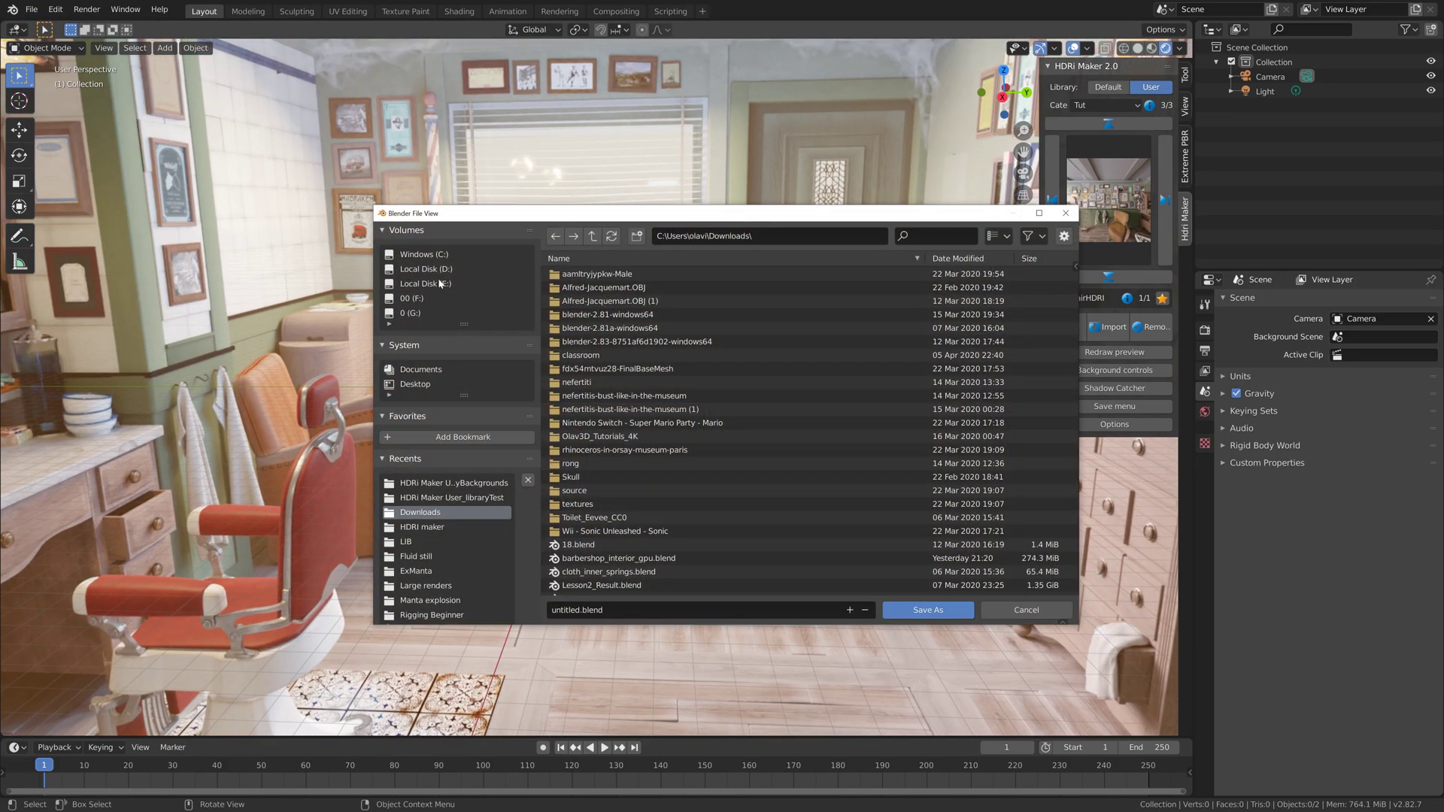
left_click(442, 270)
double_click(589, 315)
left_click(636, 237)
type("HD")
key("Return")
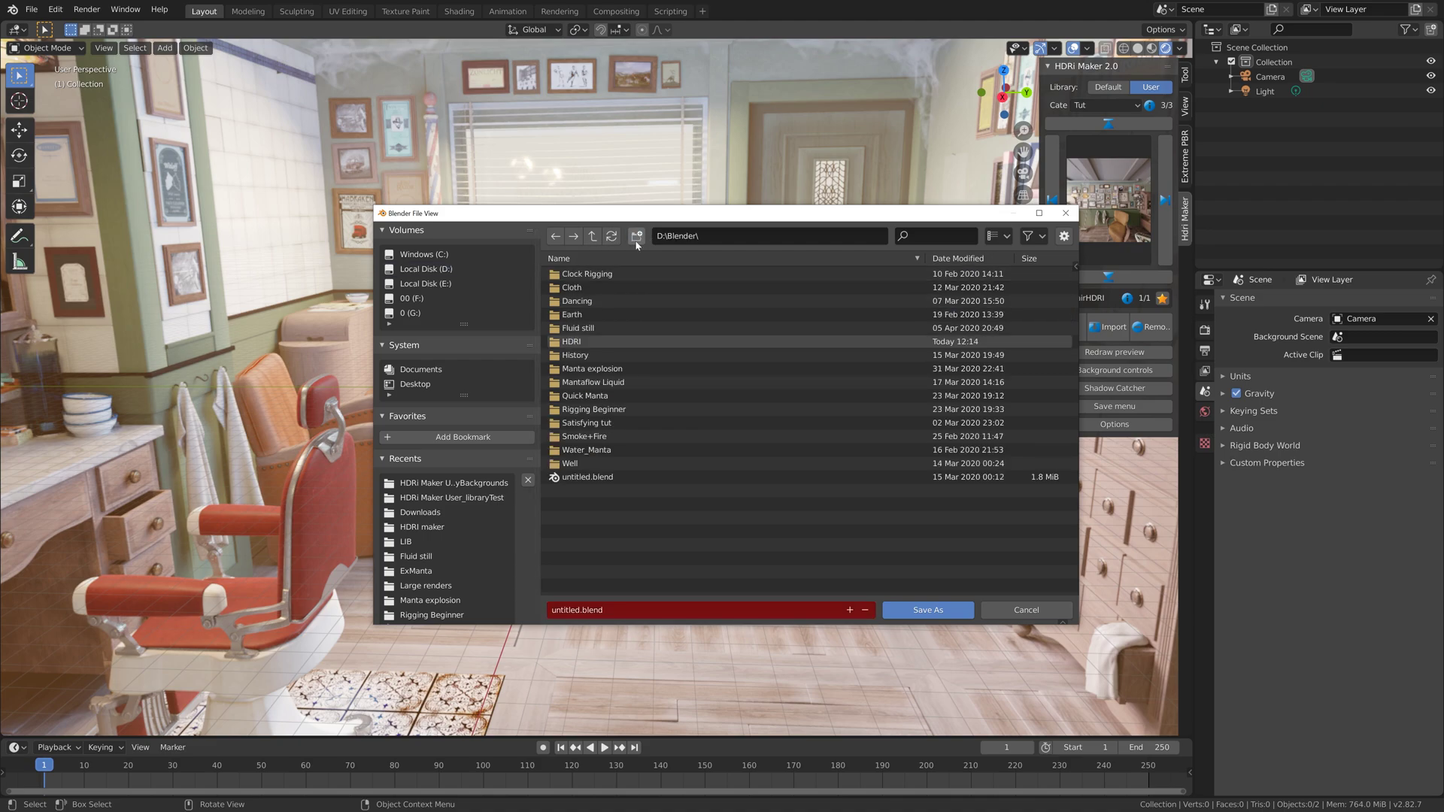
Name the blend file and save it inside the new HDRI folder.
double_click(581, 341)
left_click(601, 610)
type("t")
key("Return")
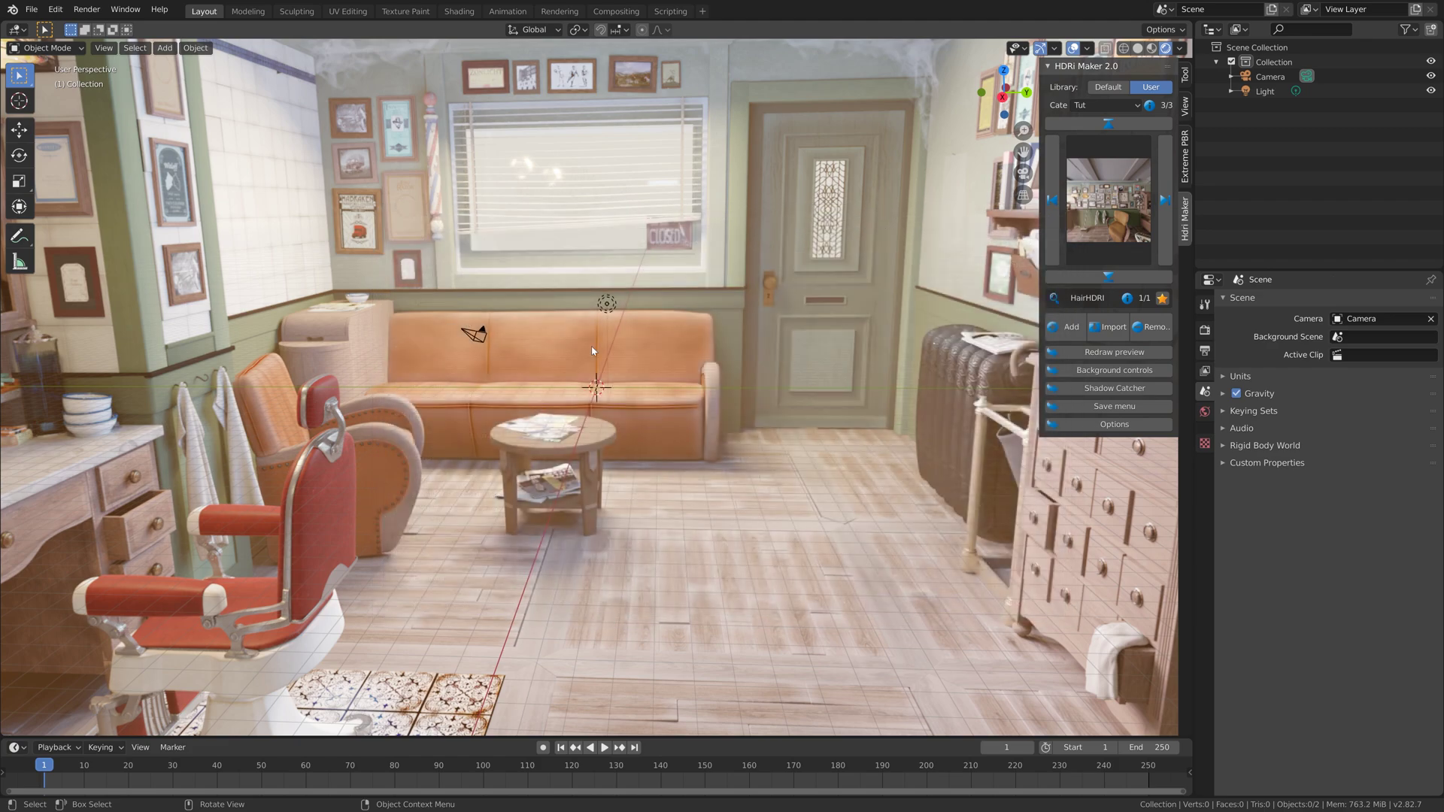
Change the default light to a Sun with a strength of 15.
left_click(607, 305)
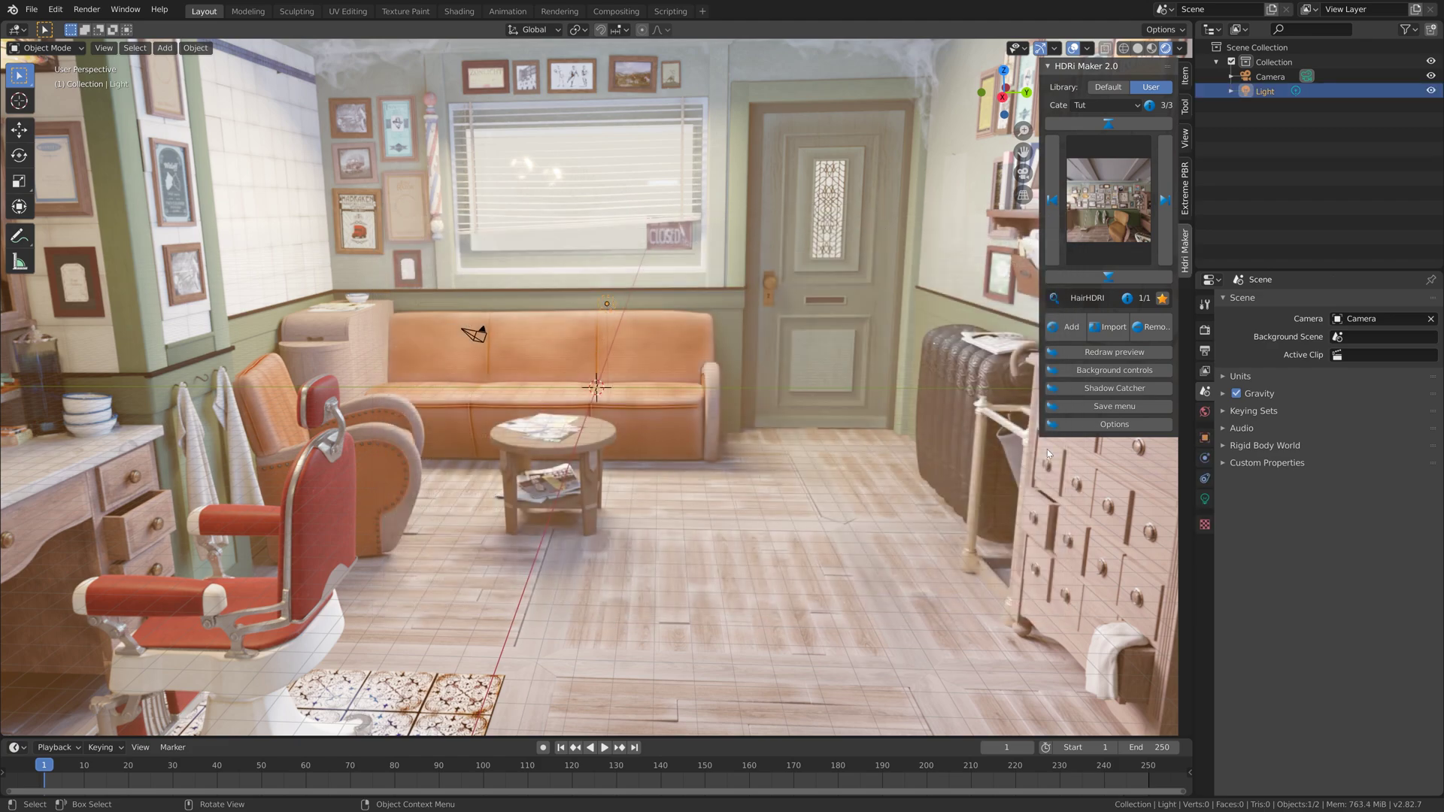
left_click(1205, 499)
left_click(1300, 361)
left_click(1363, 395)
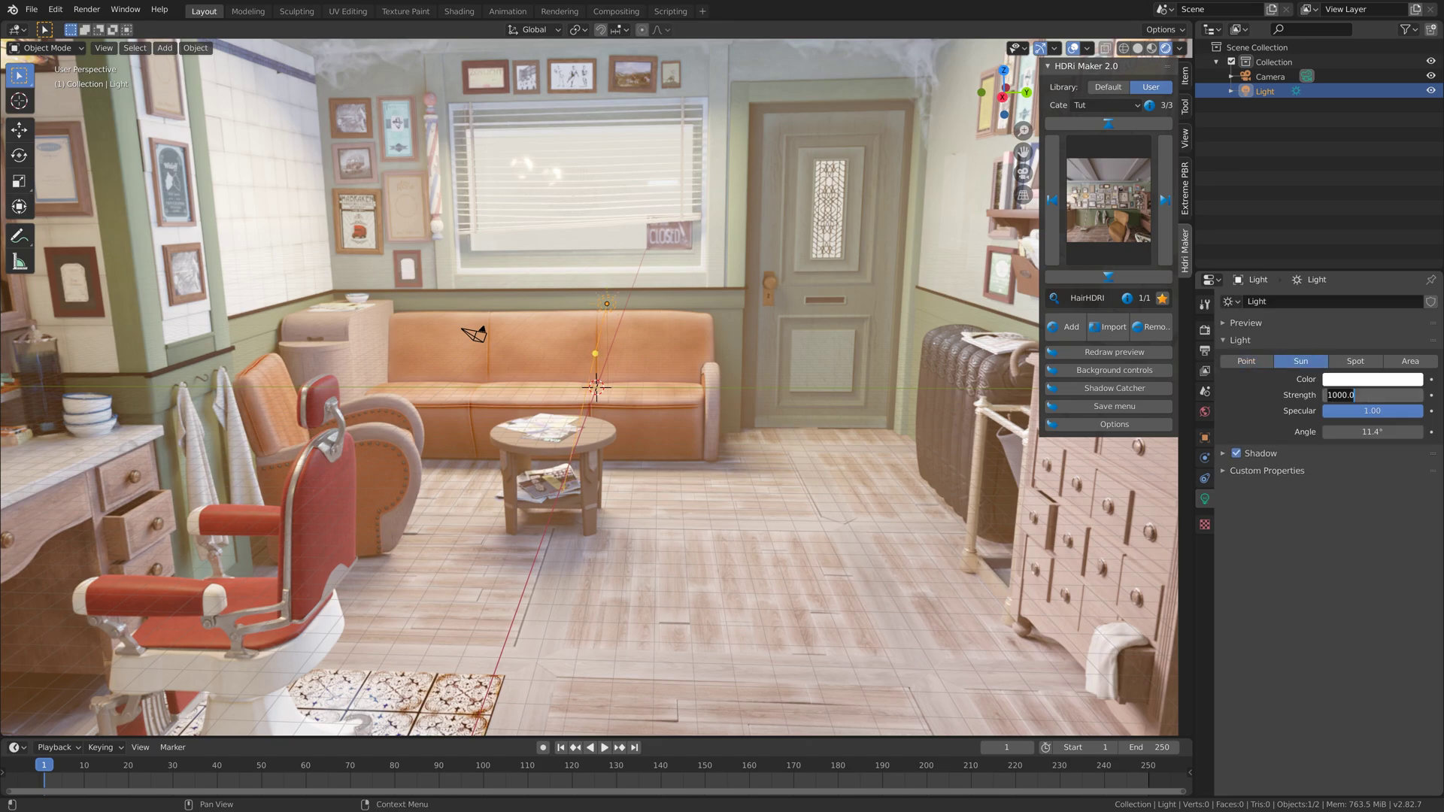
key("Return")
Rotate the Sun light freely with a trackball rotation to change its direction.
middle_click_drag(749, 358, 819, 365)
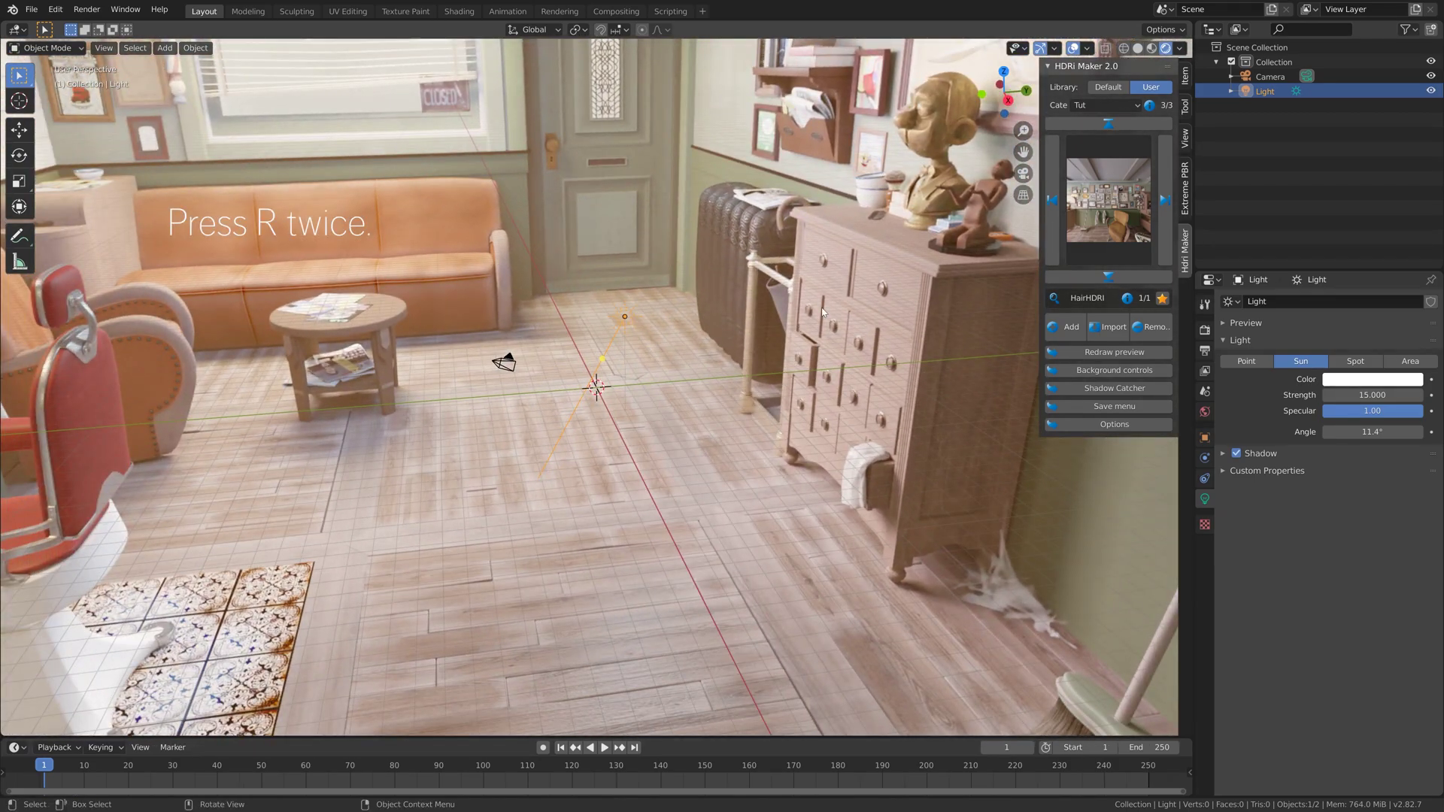
key("r")
key("r")
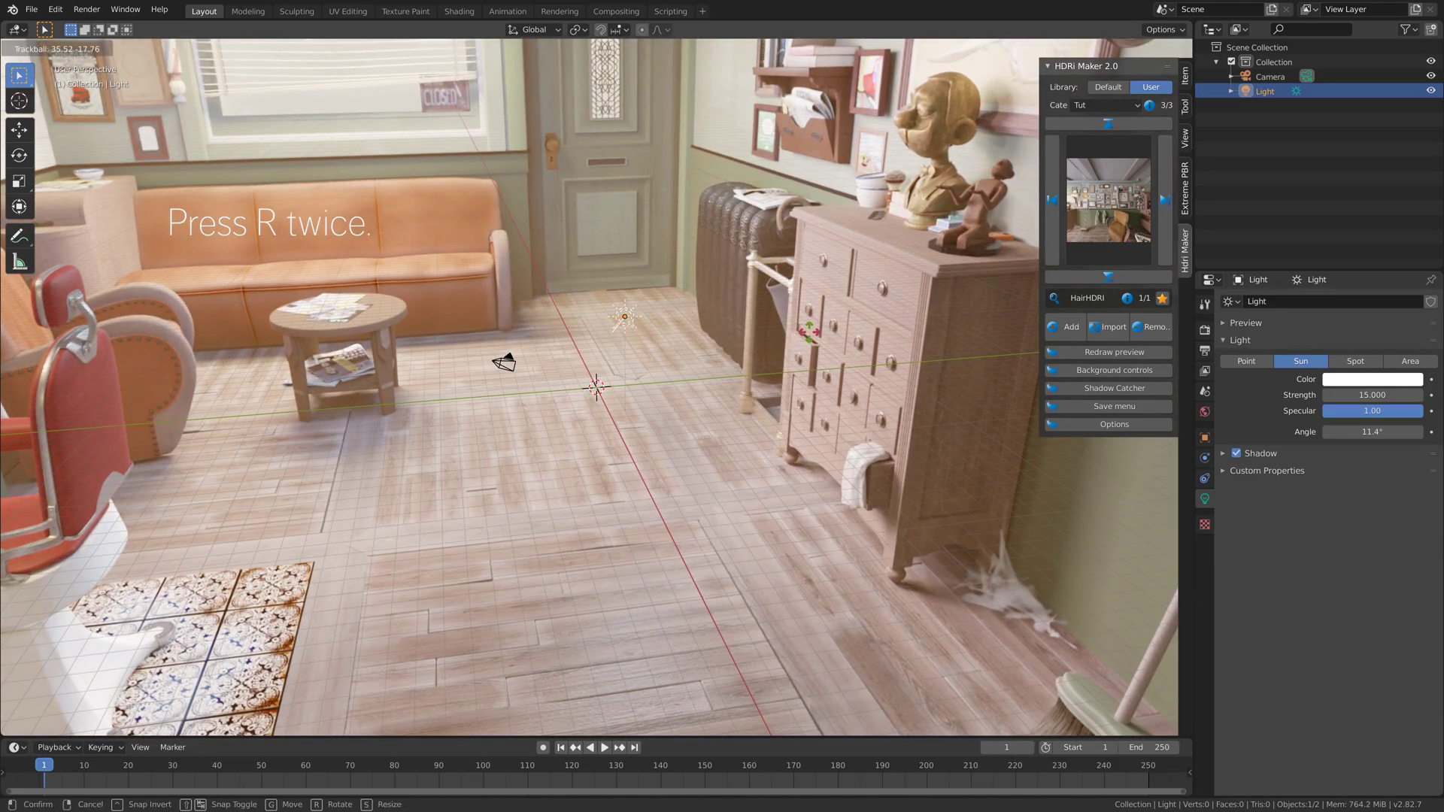
left_click(809, 332)
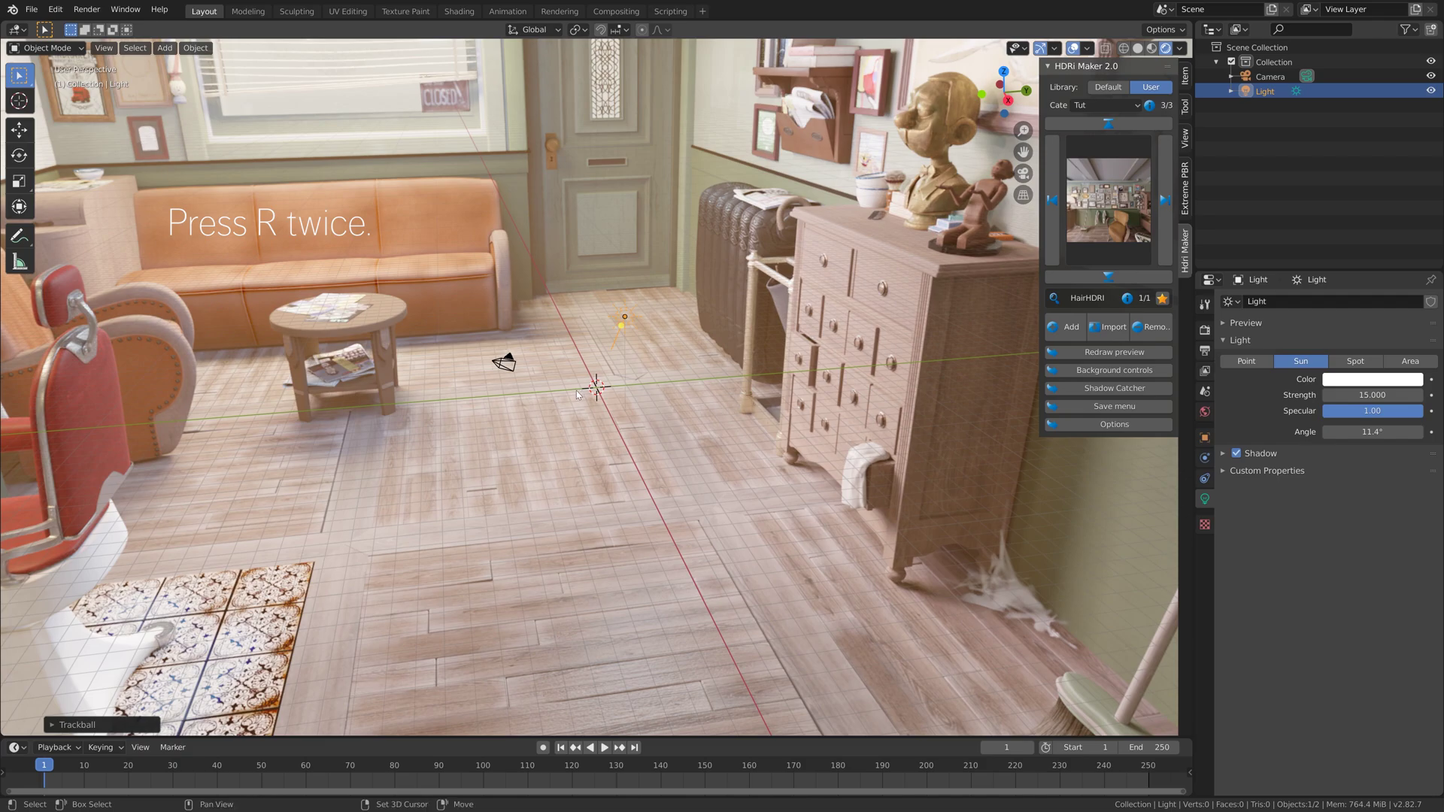
Add a monkey mesh at the 3D cursor and scale it up about 5 times.
key("shift+a")
mouse_move(578, 394)
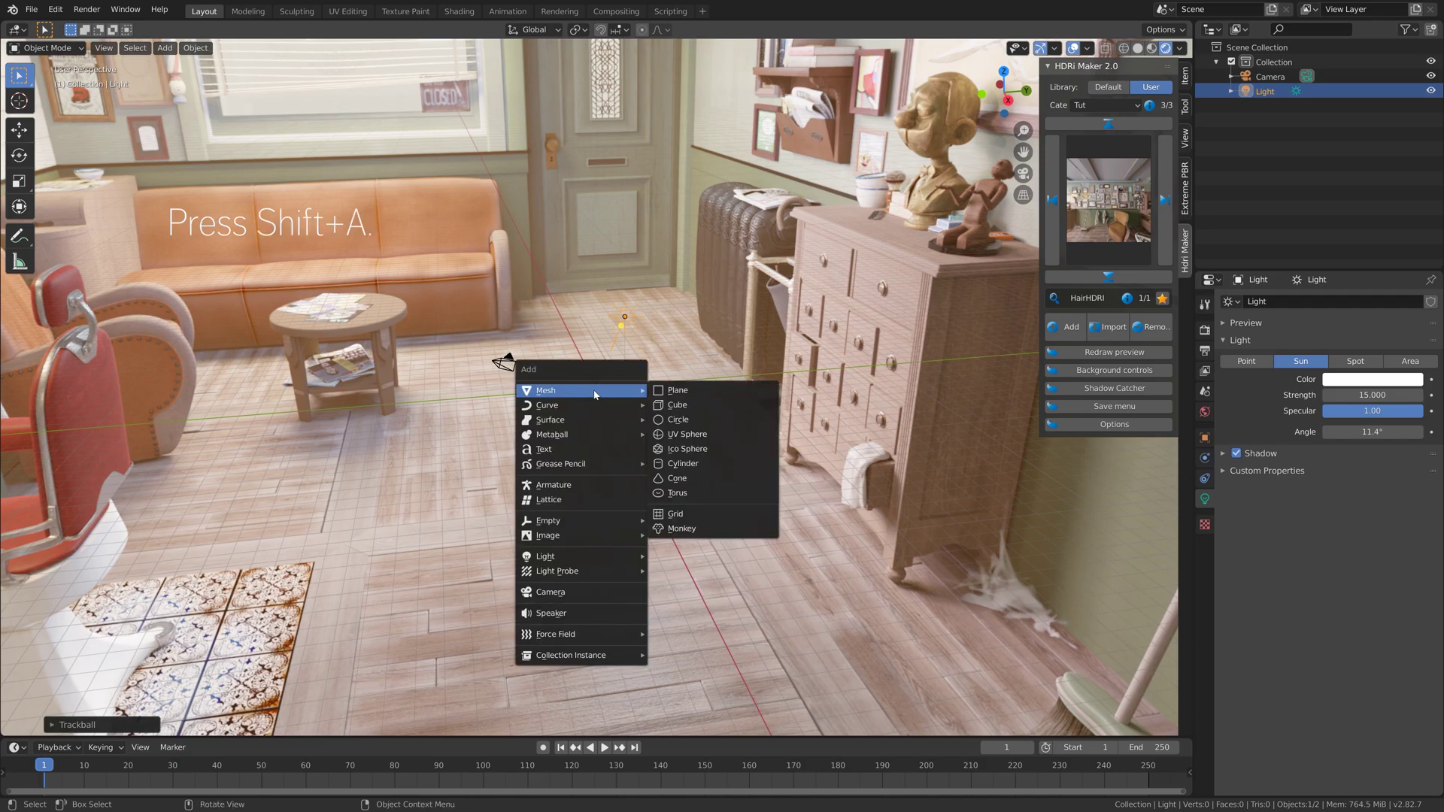
left_click(705, 530)
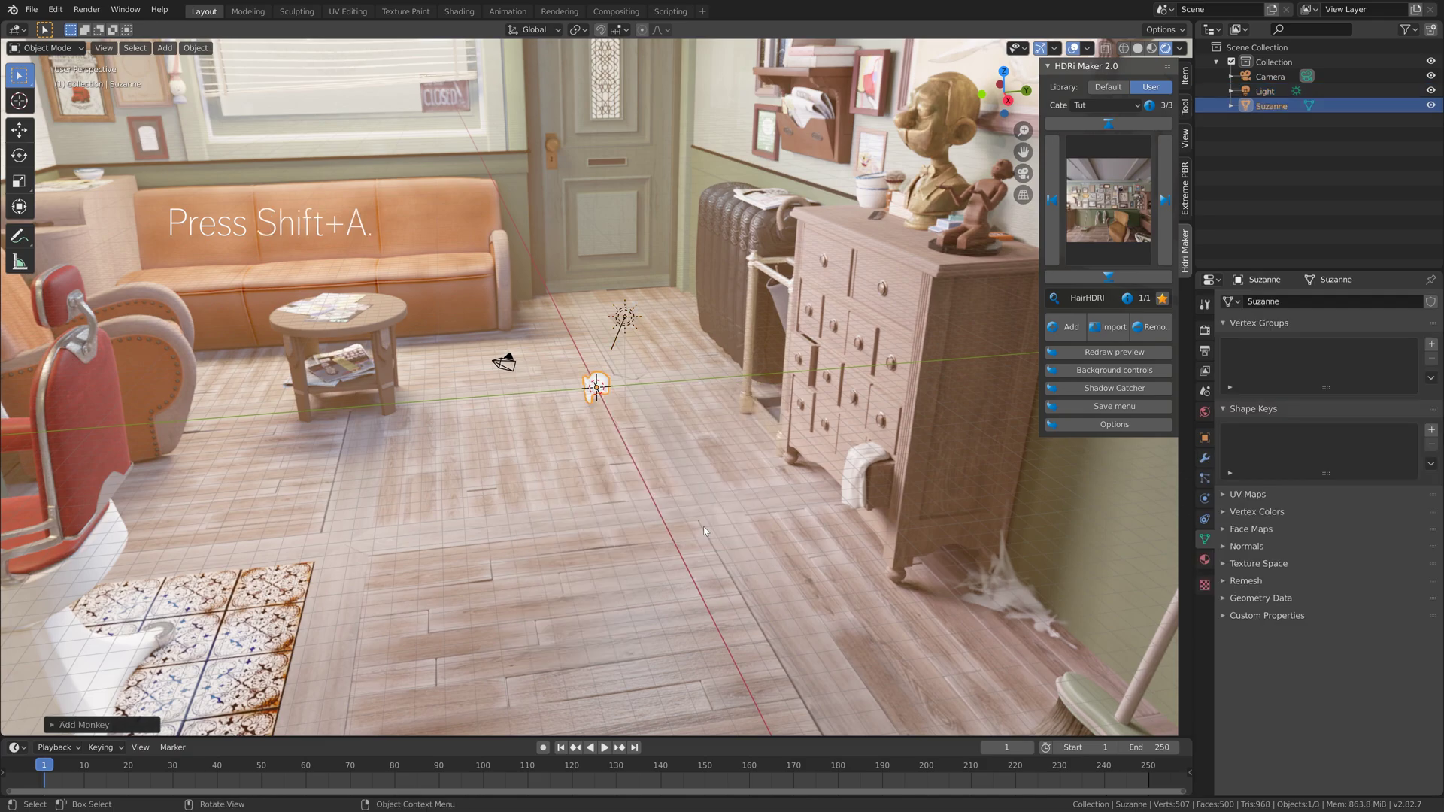
key("s")
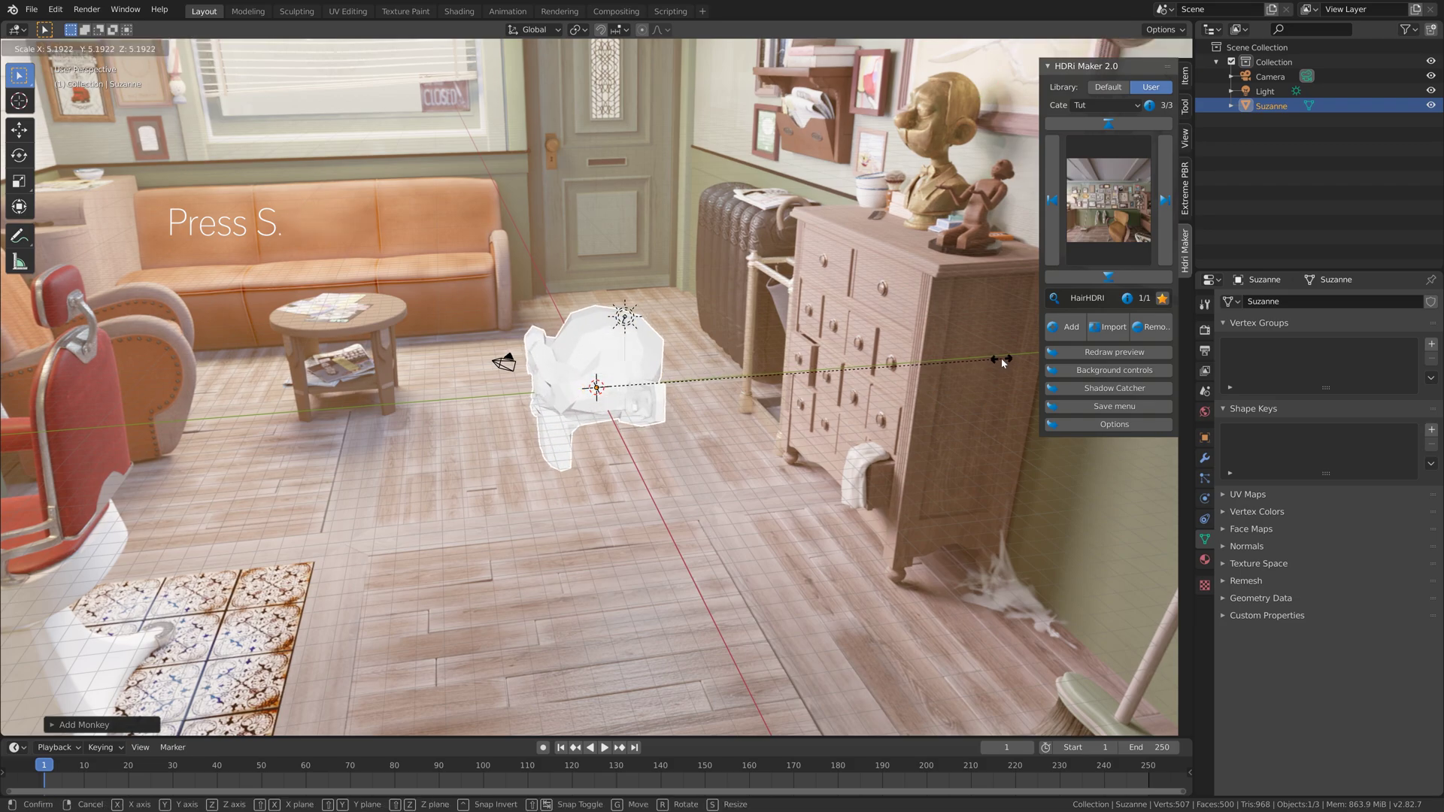
left_click(788, 414)
Rotate the monkey head freely with a trackball rotation so its face turns toward the view.
key("r")
key("r")
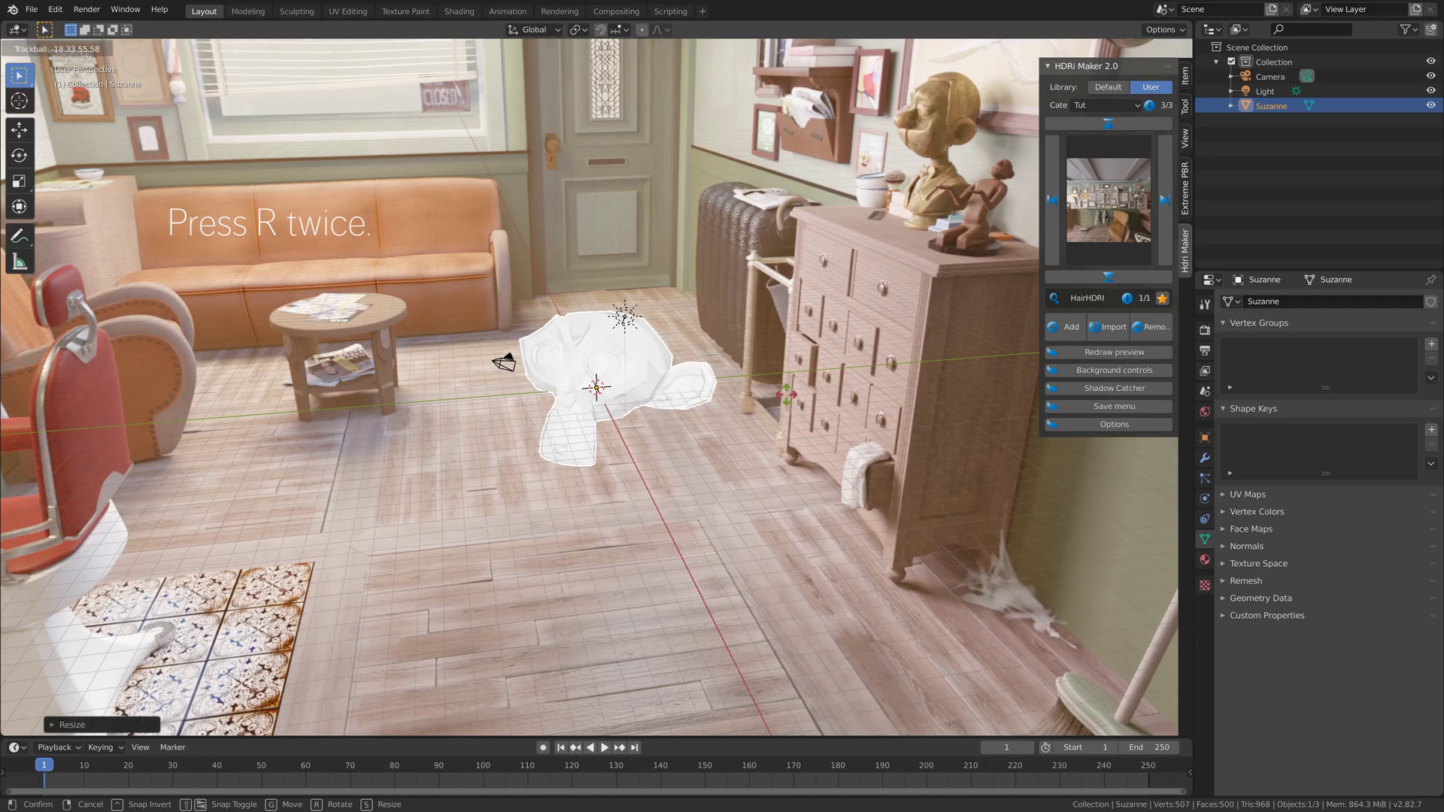
left_click(804, 399)
Add a Subdivision Surface modifier to the monkey with render and viewport levels of 4, and shade the mesh smooth.
left_click(1204, 460)
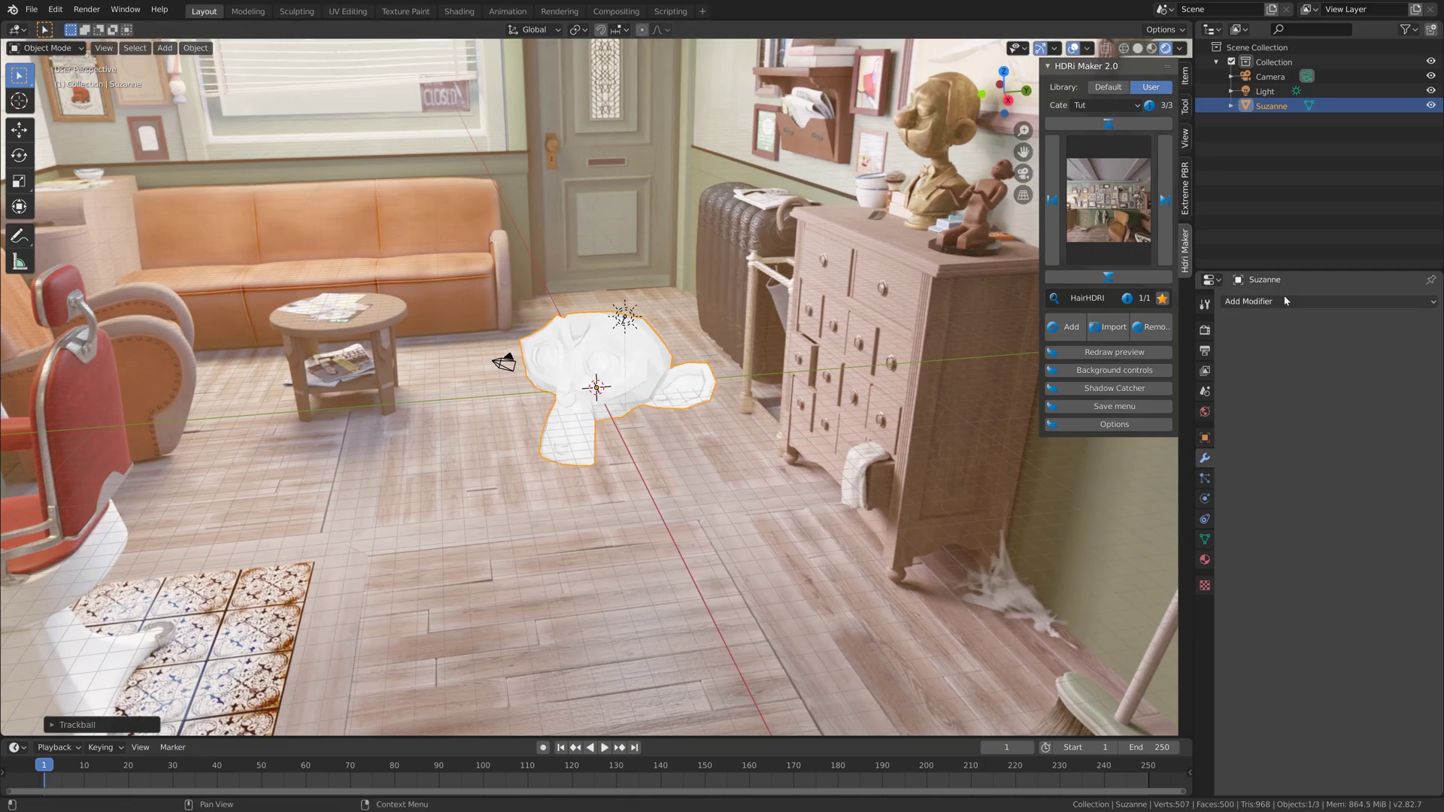
left_click(1282, 301)
left_click(1189, 540)
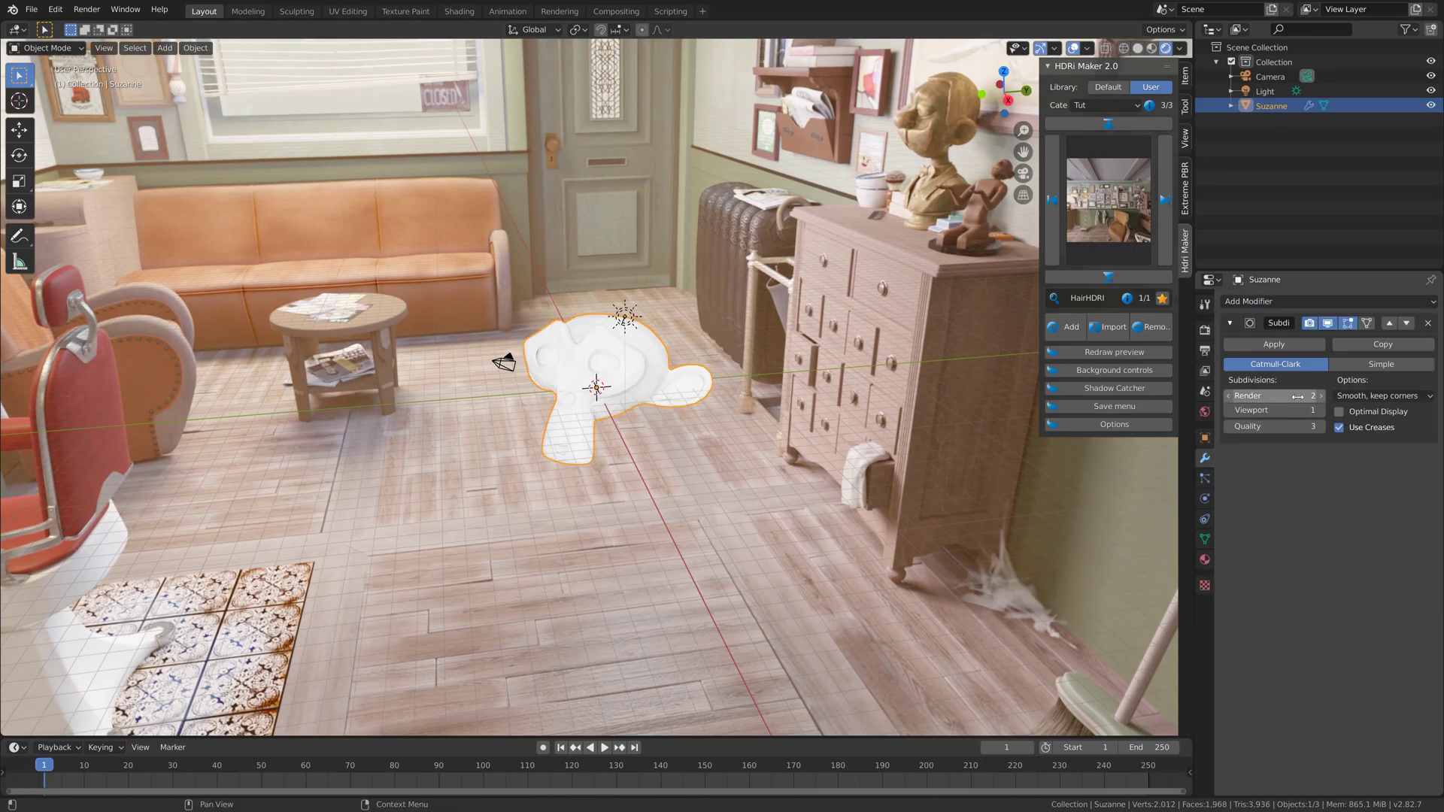
left_click(1320, 396)
left_click(1319, 396)
left_click(1319, 410)
left_click(1320, 410)
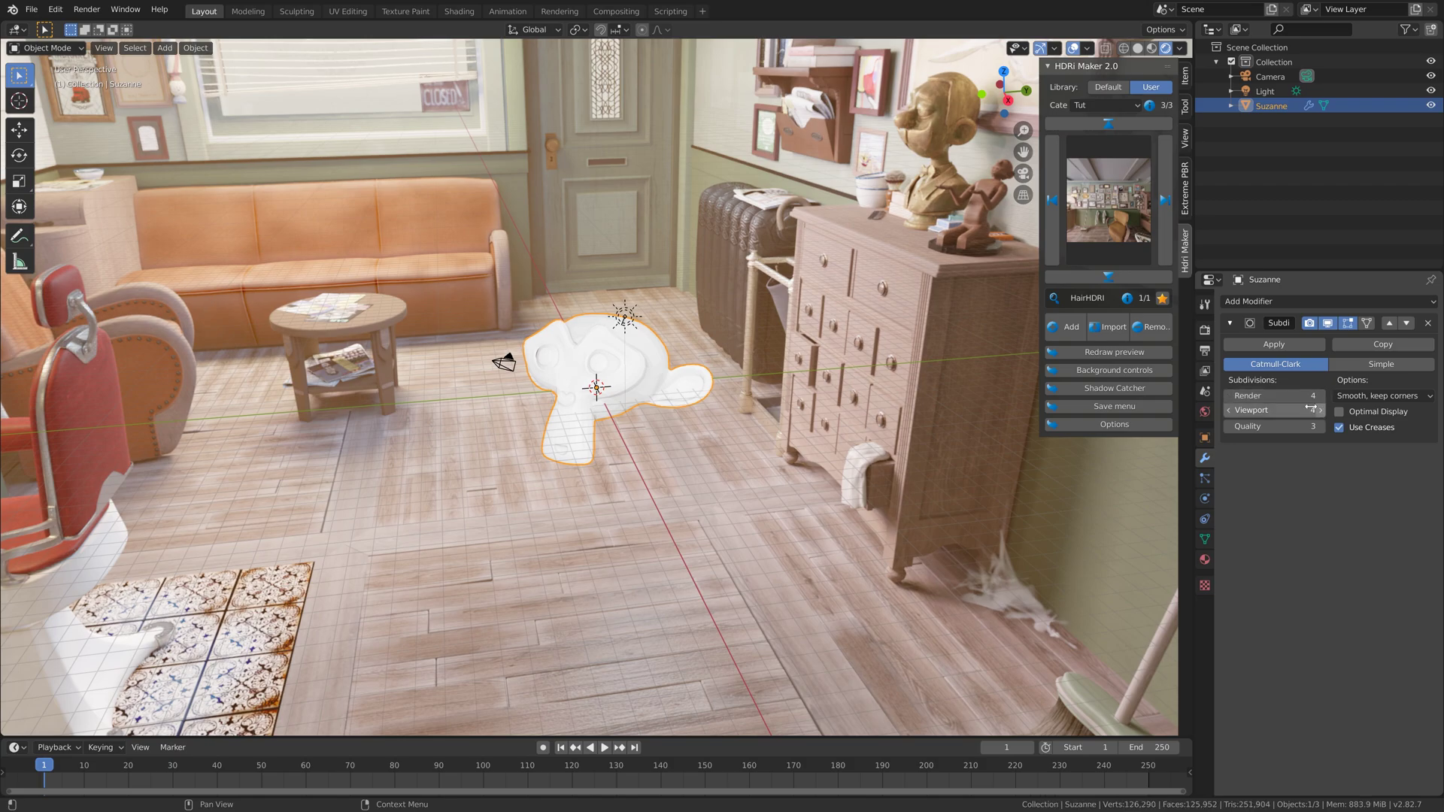
left_click(185, 50)
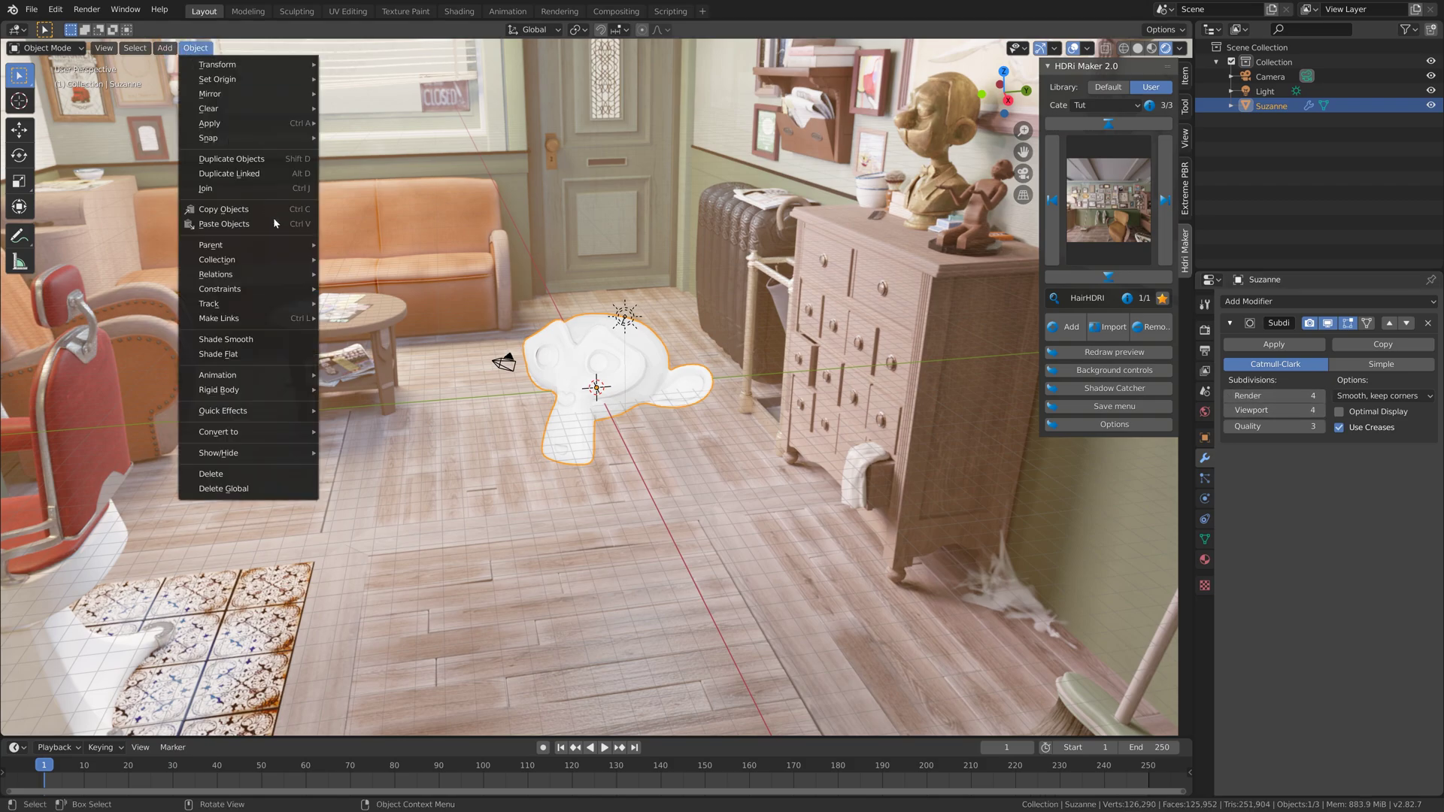
left_click(269, 339)
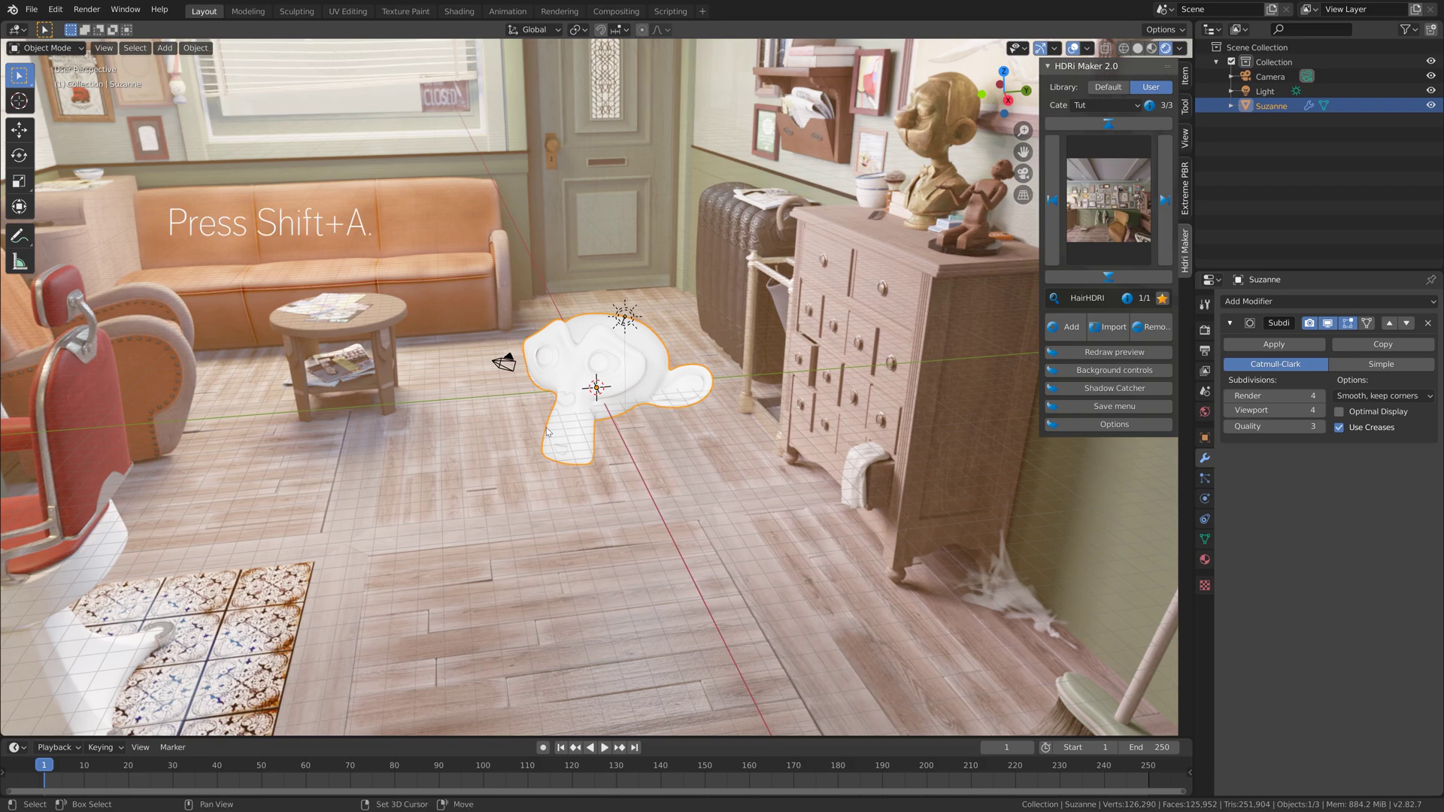
Add a plane and move it about 4 m down along Z so it sits beneath the monkey.
key("shift+a")
mouse_move(547, 430)
left_click(634, 434)
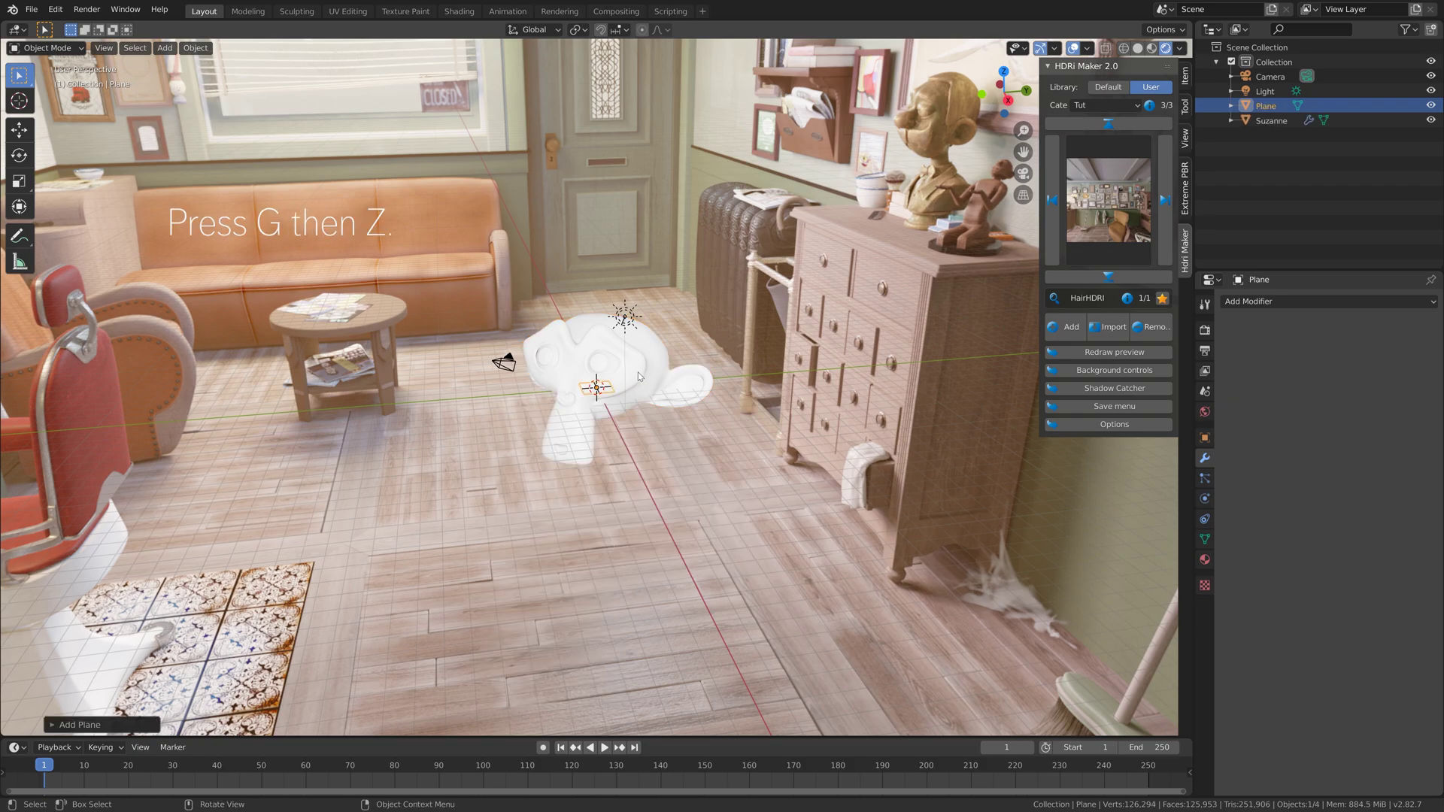
key("g")
key("z")
left_click(635, 428)
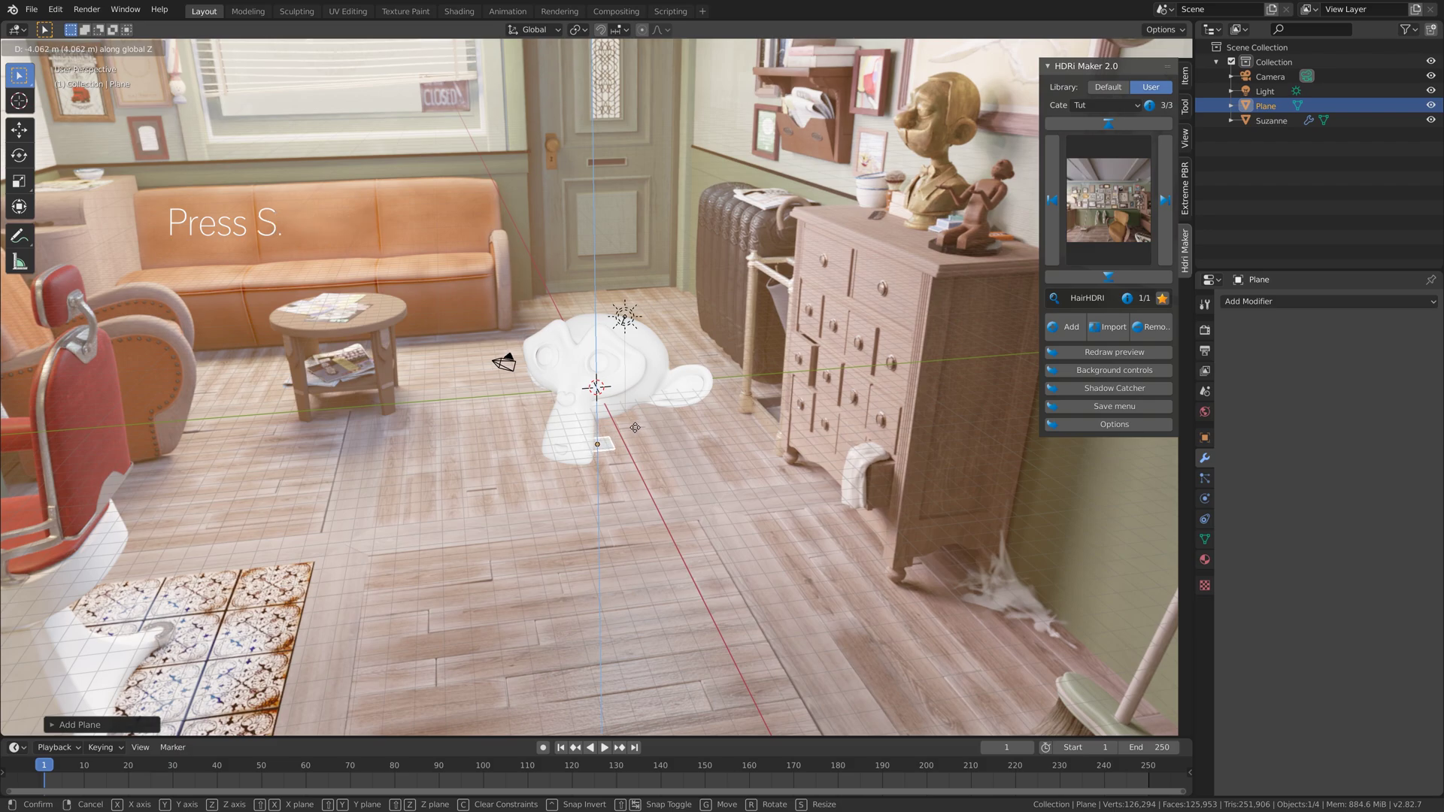
Scale the plane up more than 100 times so it covers the whole floor area.
key("s")
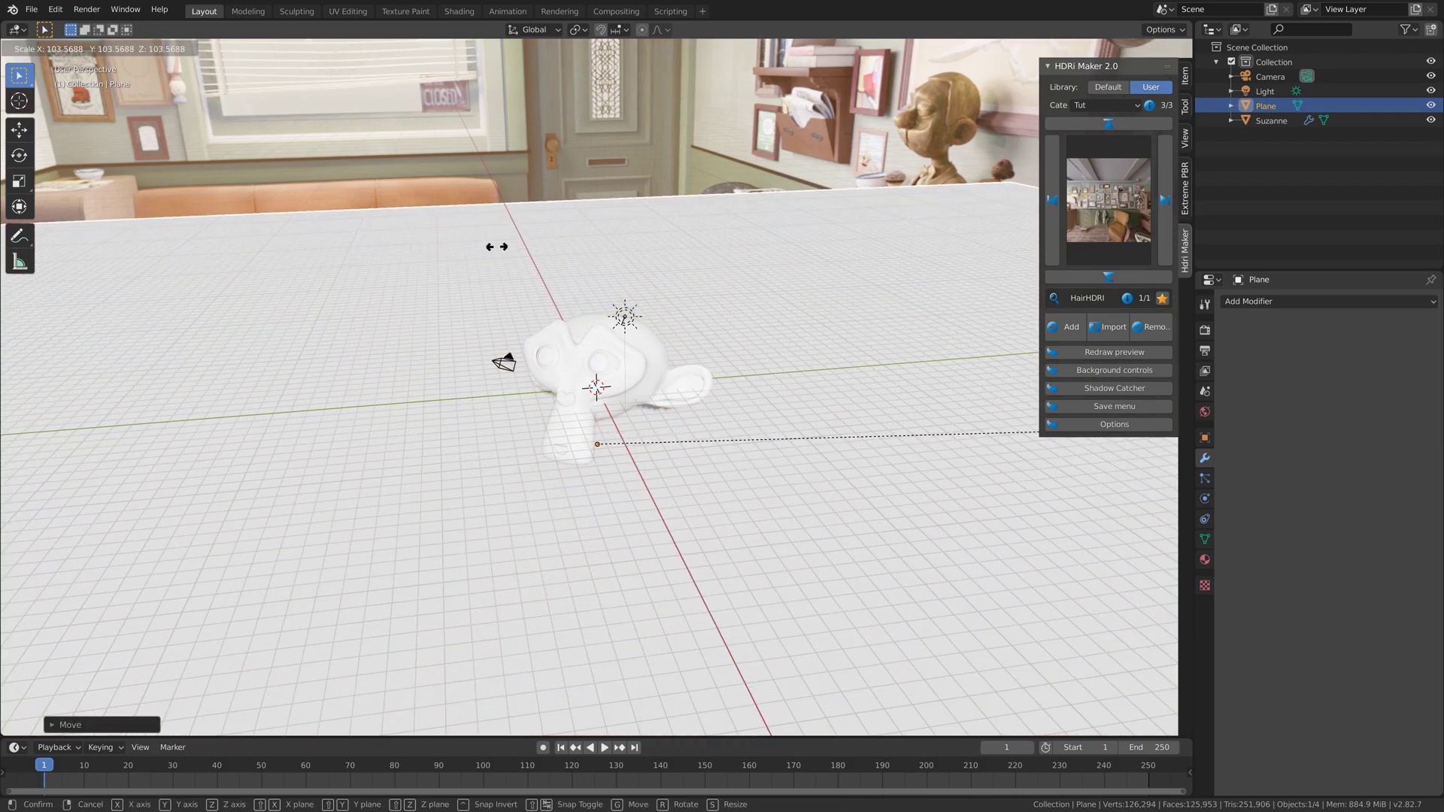
left_click(953, 207)
key("s")
left_click(969, 244)
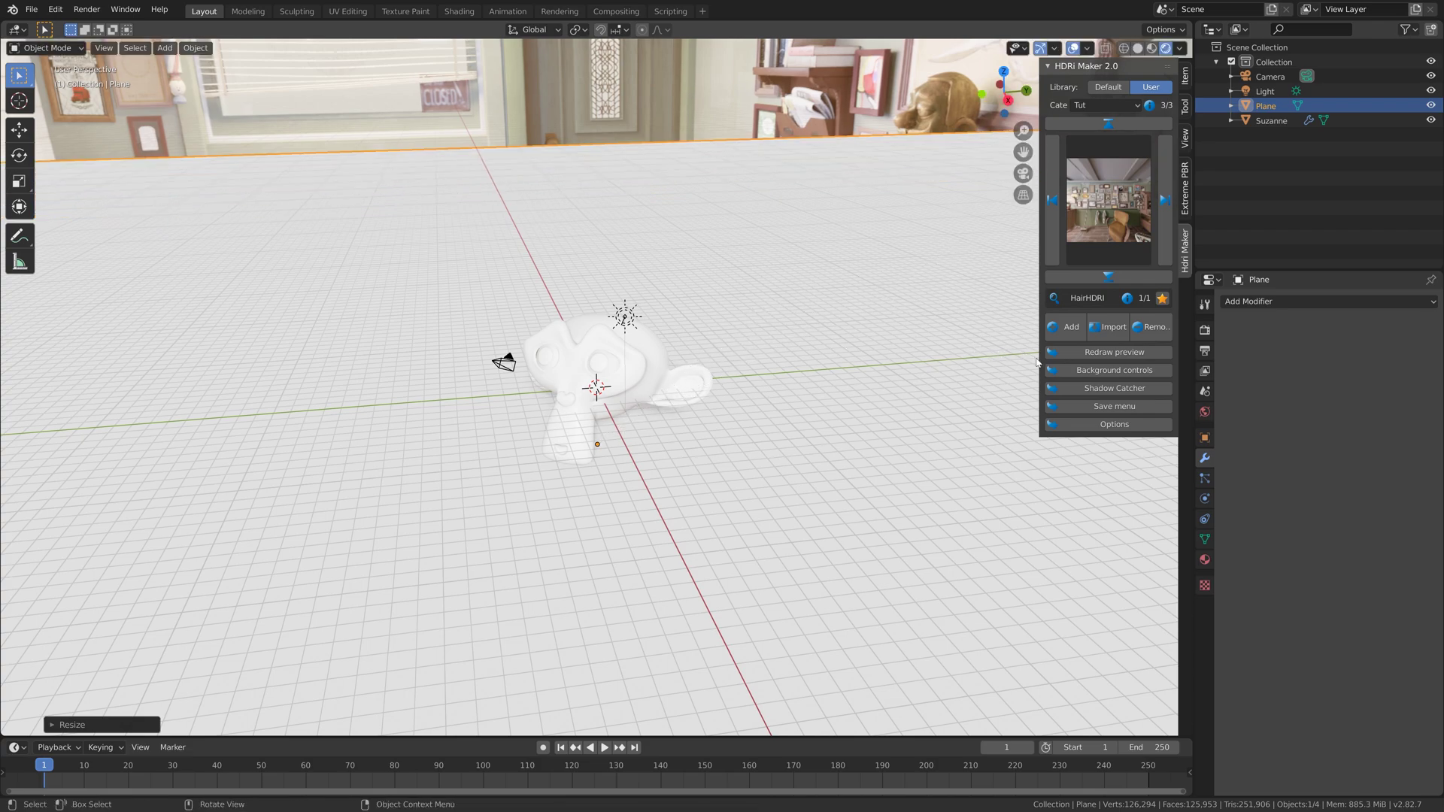
Turn the plane into an HDRi Maker shadow catcher and set its Adjust Range to 0.44.
left_click(1105, 388)
left_click(1098, 441)
left_click_drag(1113, 533, 1101, 533)
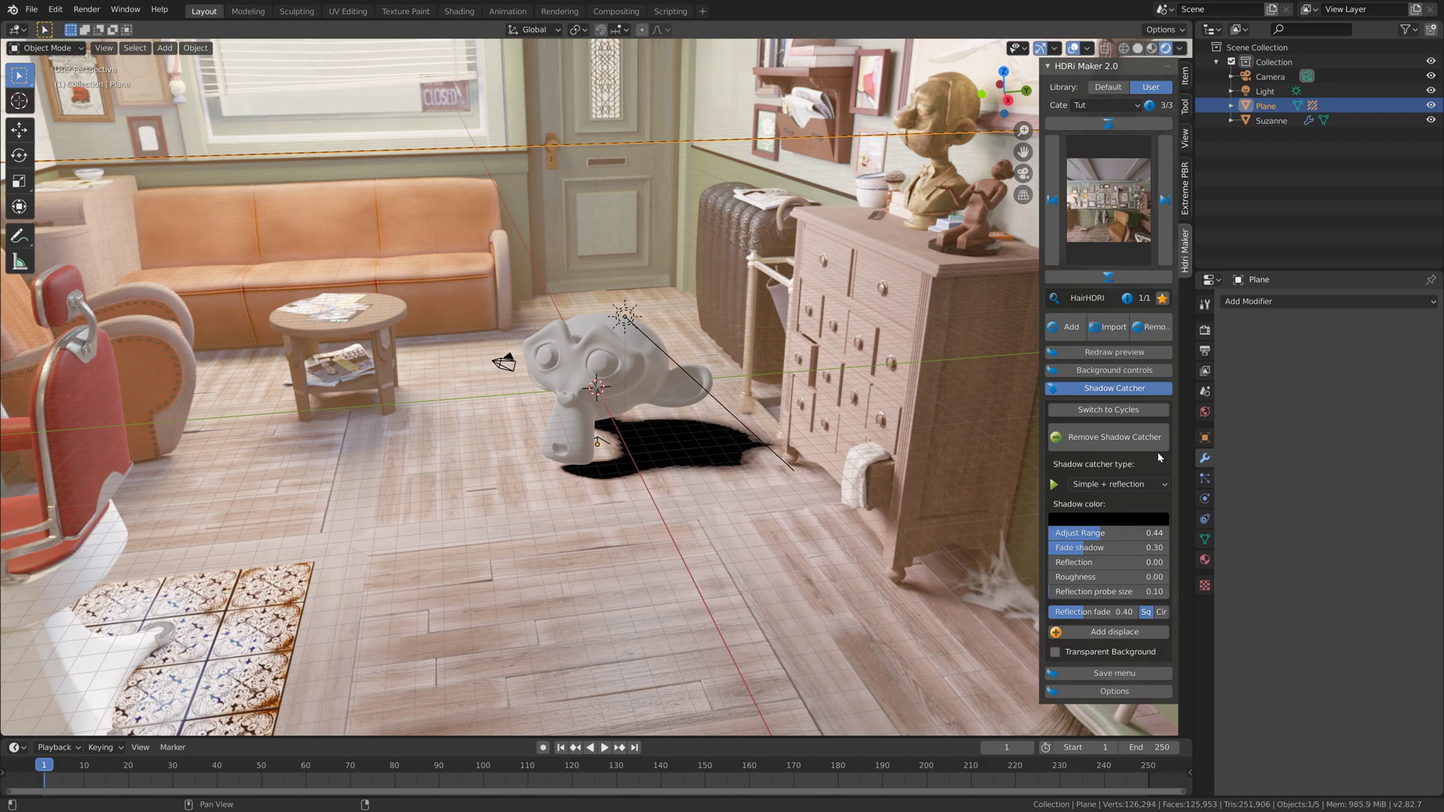
Lighten the catcher's shadow color to gray, and set Fade shadow to 0.34 and Adjust Range to 0.27.
left_click(1129, 519)
left_click_drag(1172, 418, 1174, 371)
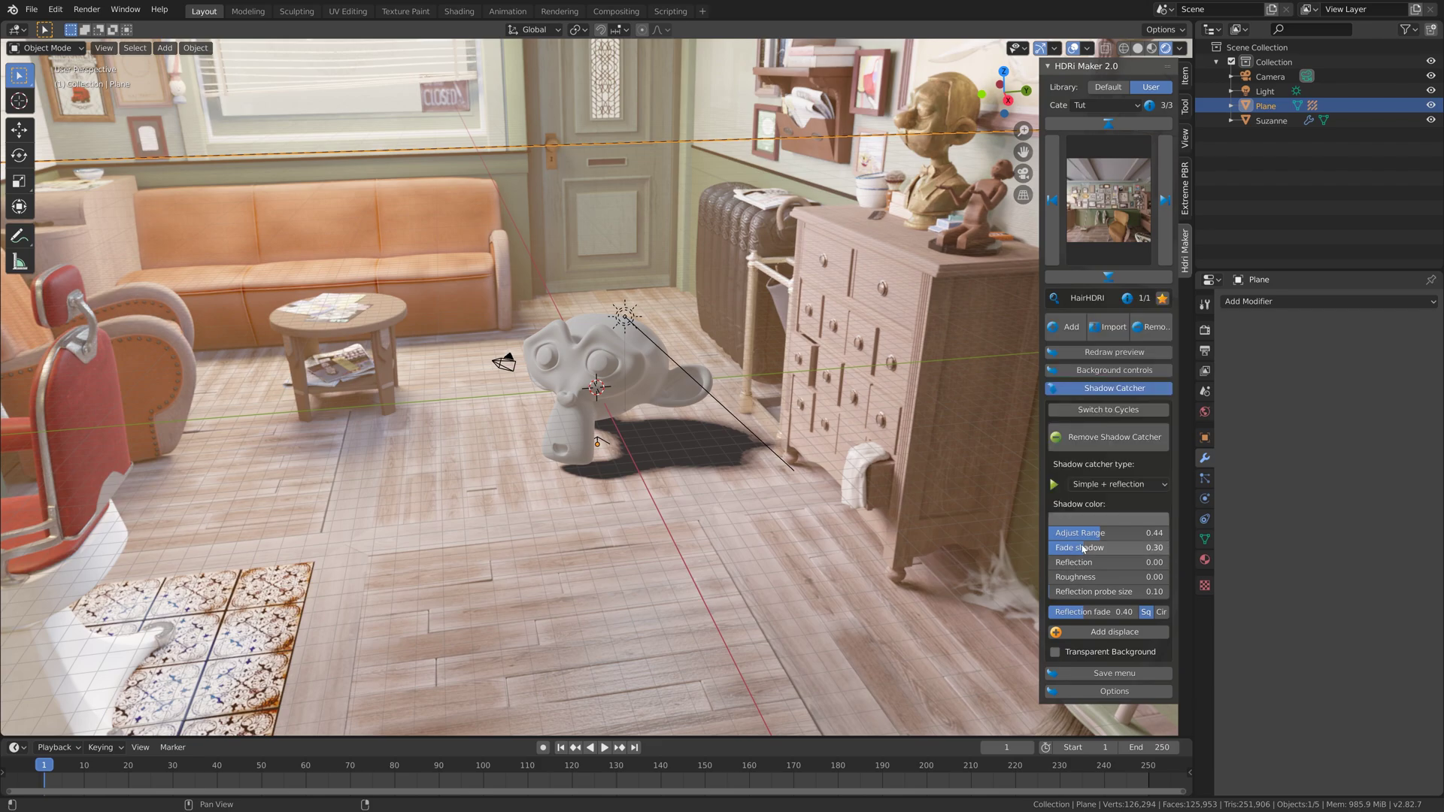
mouse_move(1083, 549)
left_mouse_down()
mouse_move(1125, 548)
mouse_move(1082, 549)
left_mouse_up()
left_click_drag(1082, 532, 1081, 534)
mouse_move(978, 496)
middle_mouse_down()
mouse_move(872, 470)
mouse_move(902, 468)
mouse_move(955, 504)
middle_mouse_up()
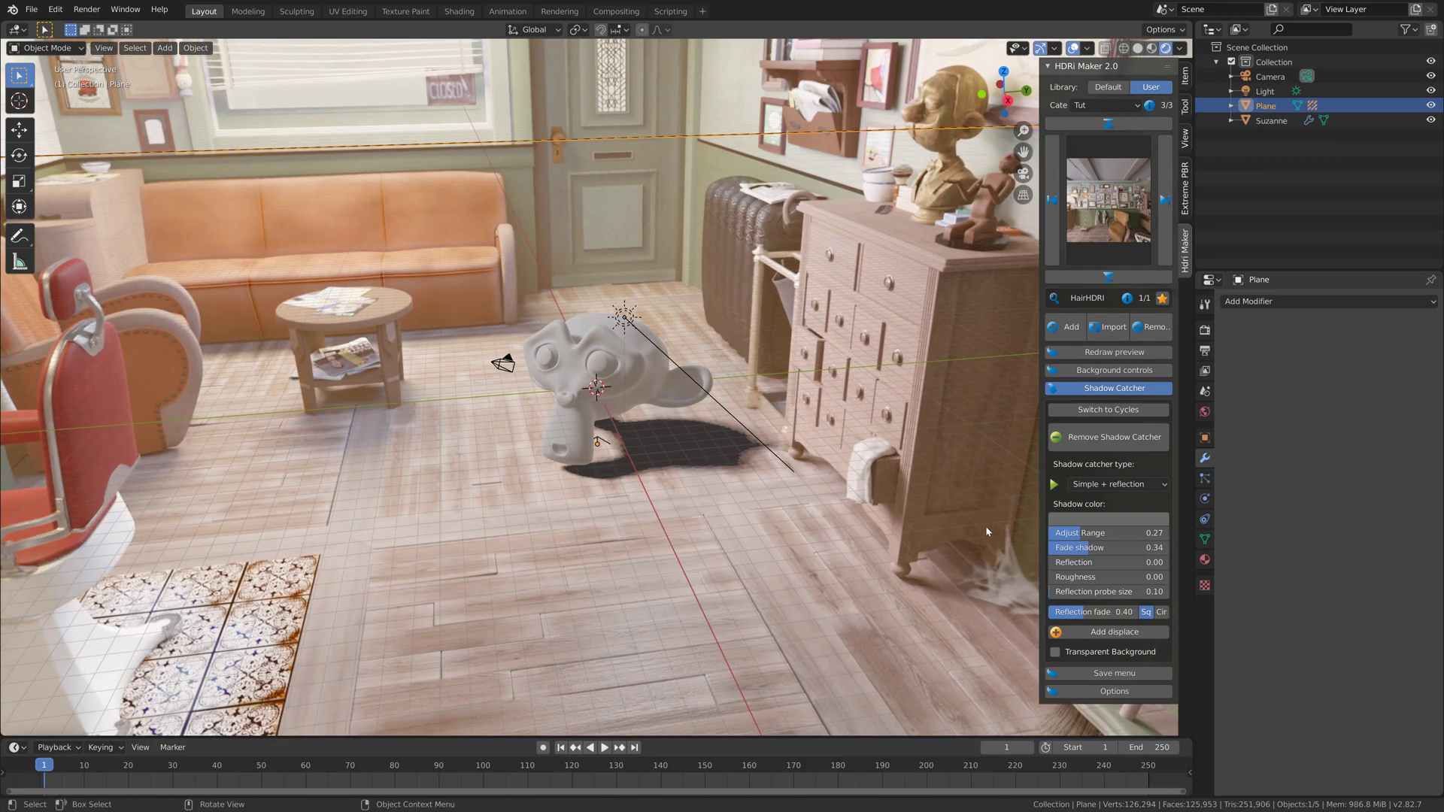
Rotate the Sun light freely to about 58° X, 37.5° Y and 42° Z to redirect the monkey's shadow.
left_click(624, 322)
key("r")
key("r")
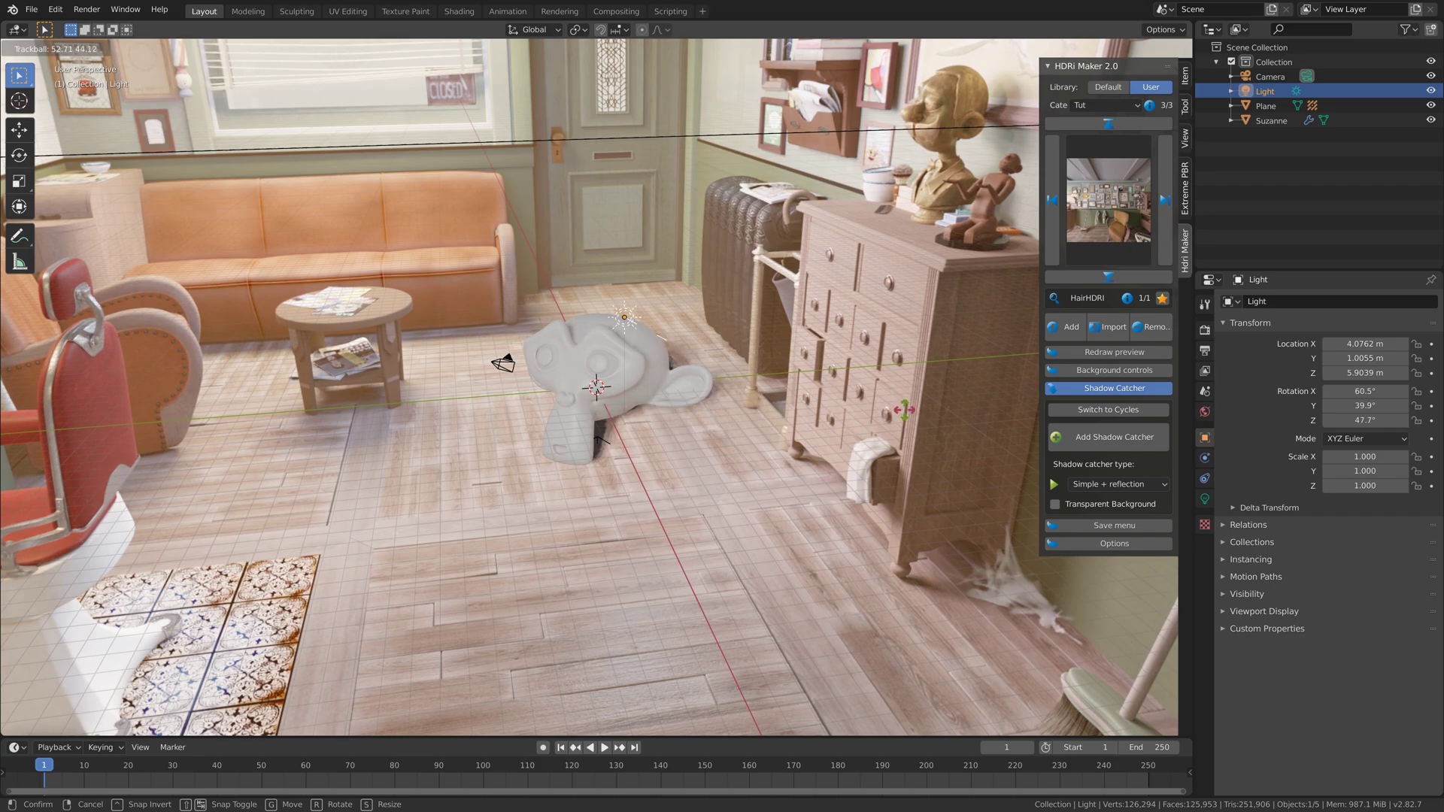
left_click(902, 408)
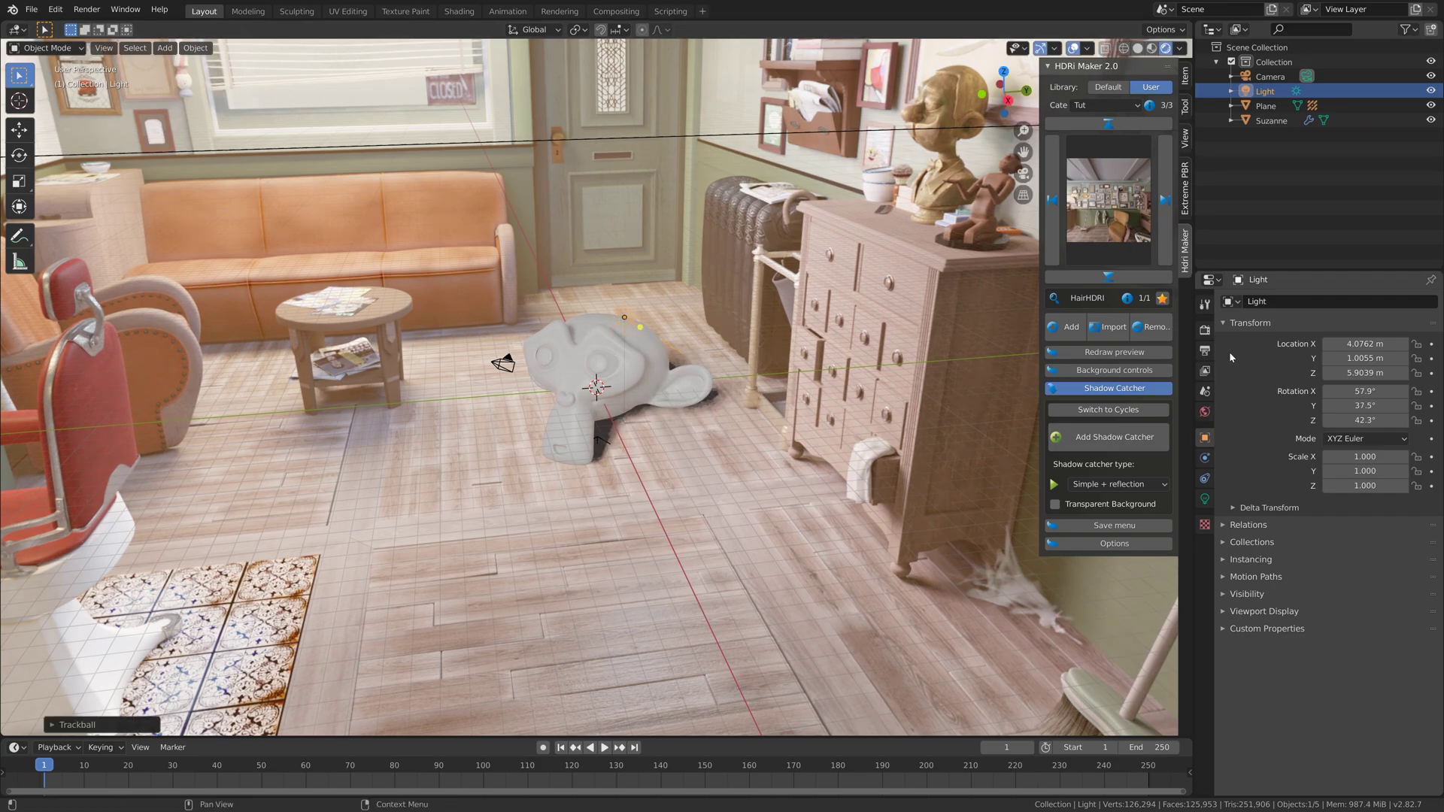
Set the Eevee render and viewport samples to 200.
left_click(1205, 330)
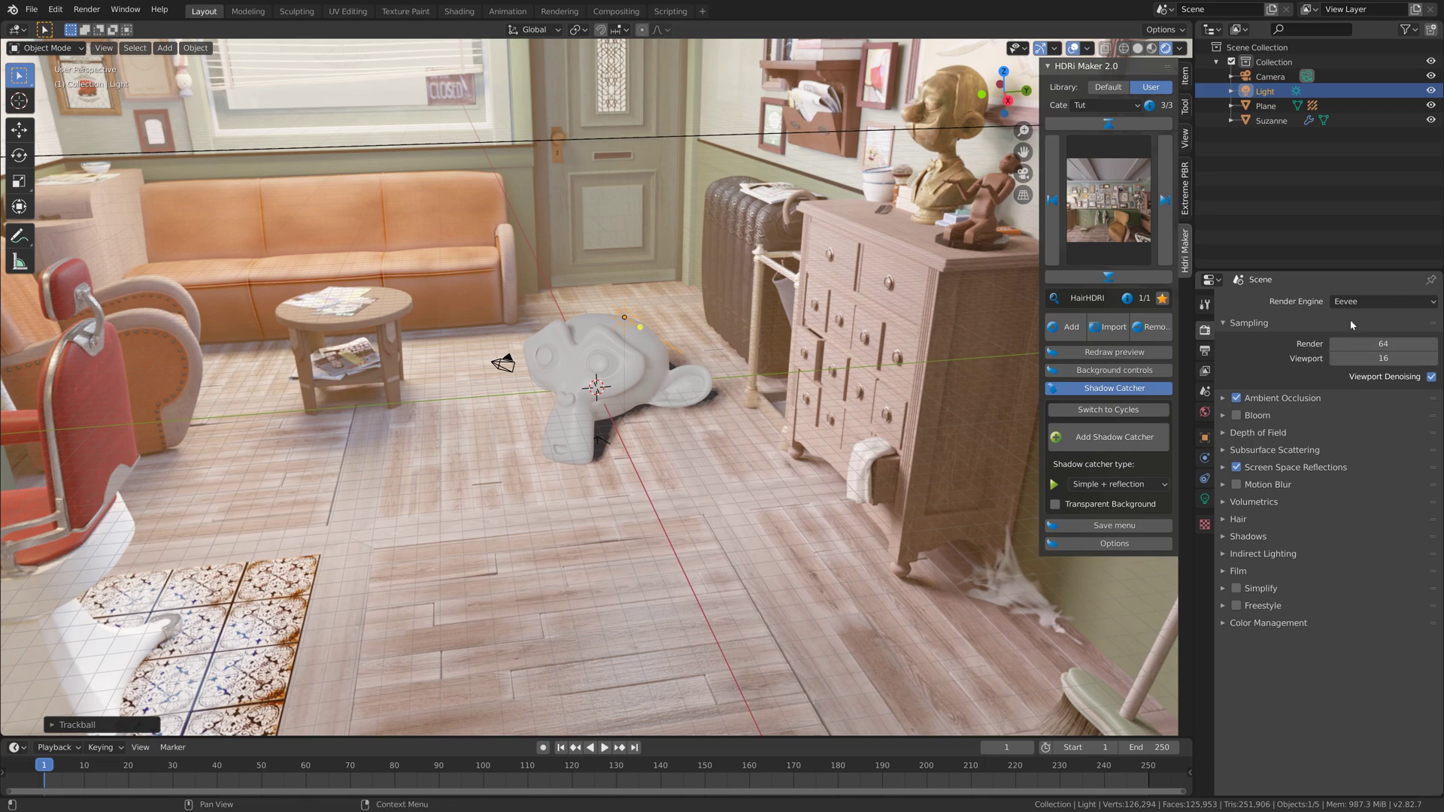
left_click_drag(1354, 347, 1354, 359)
type("200")
key("Return")
Set the Eevee shadow Cube Size to 64px.
left_click(1252, 537)
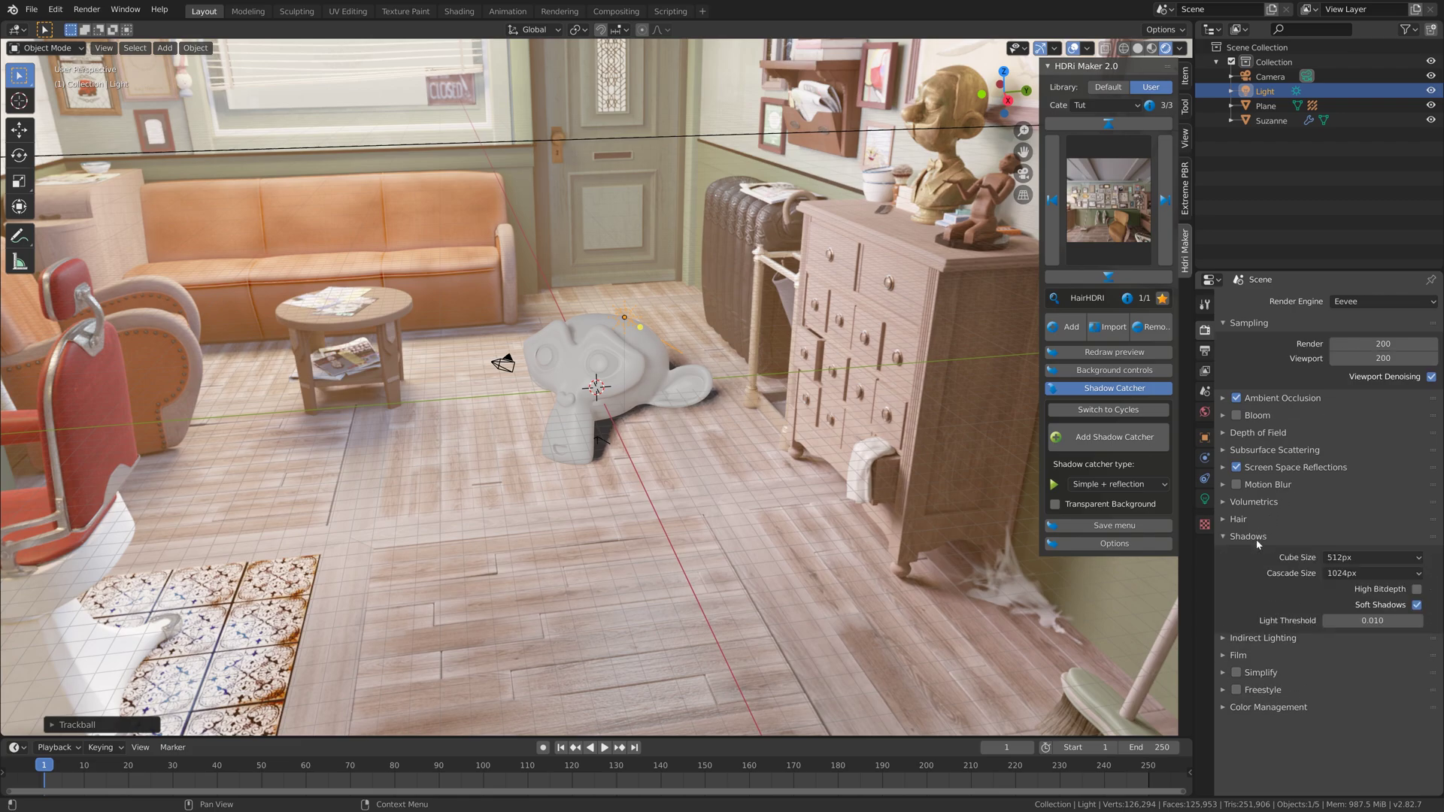
left_click(1357, 557)
left_click(1352, 575)
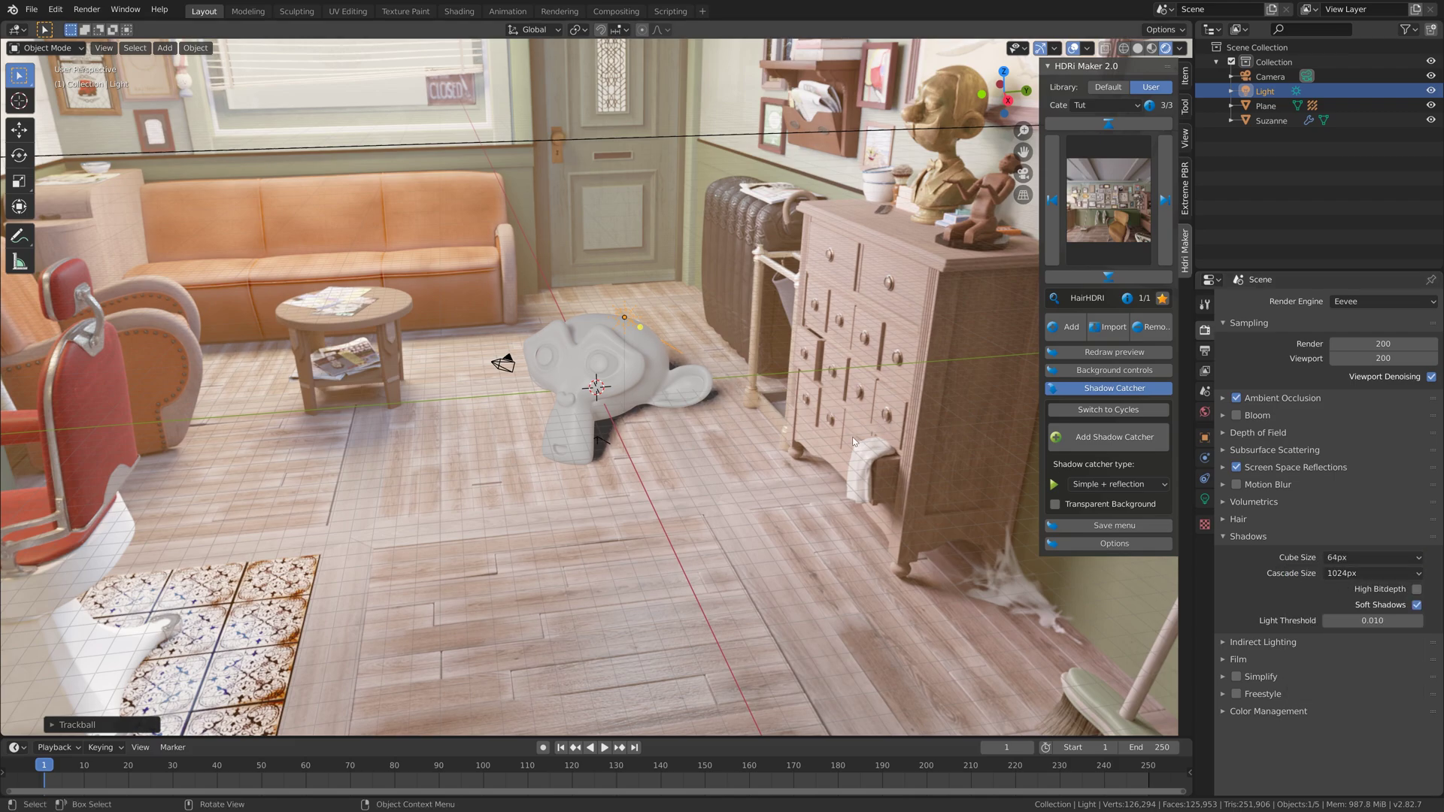
Give the monkey a new material with a light blue base color.
left_click(615, 349)
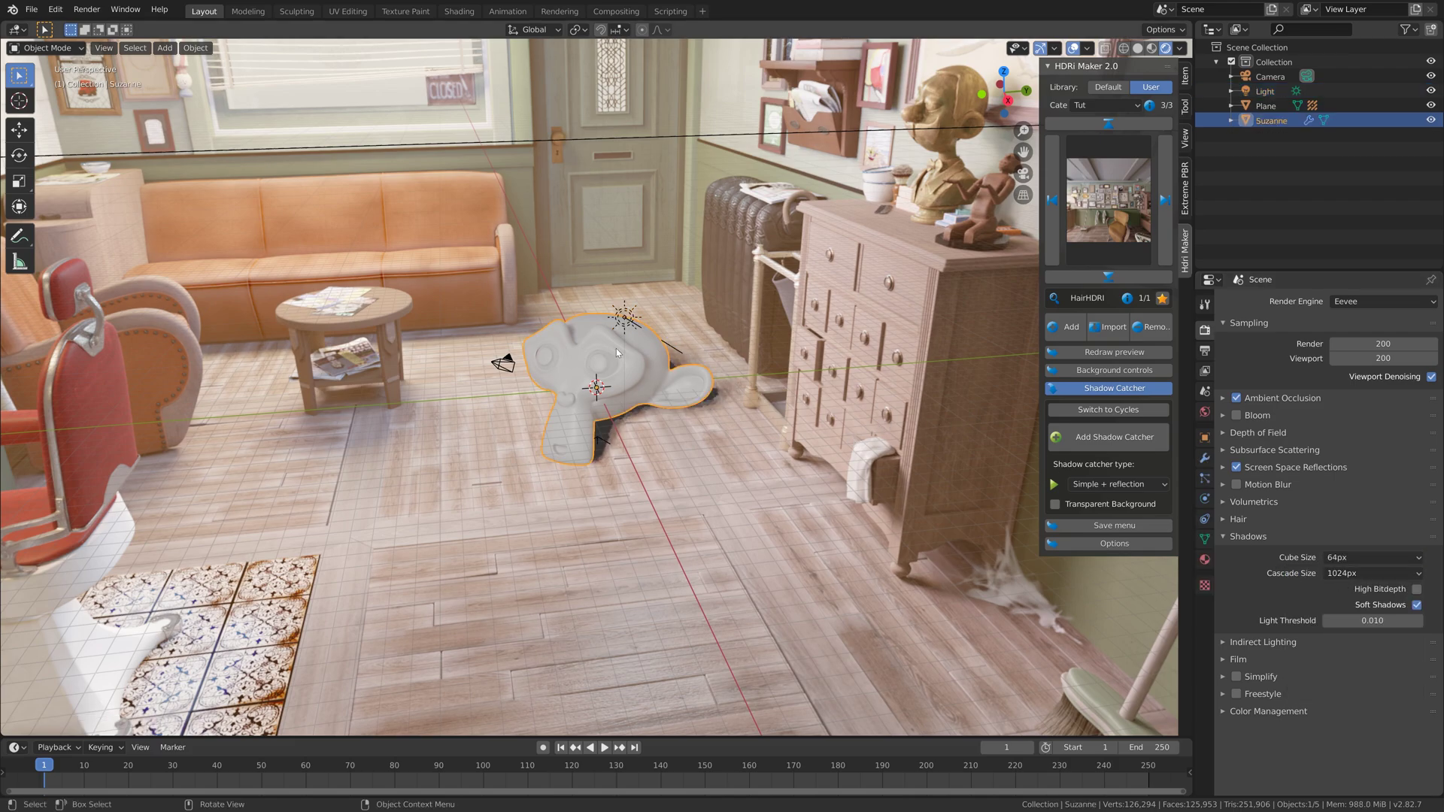
left_click(1205, 560)
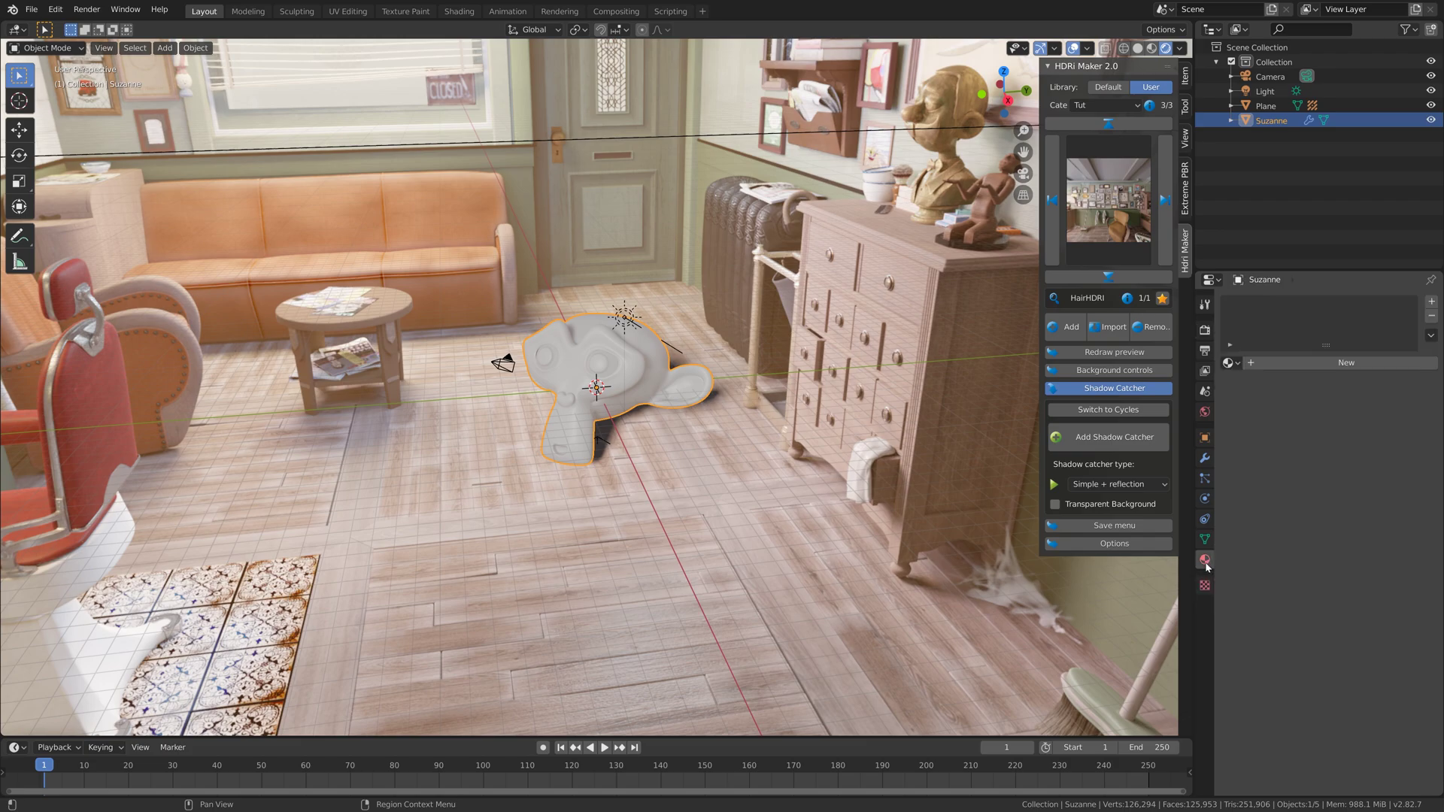
left_click(1280, 364)
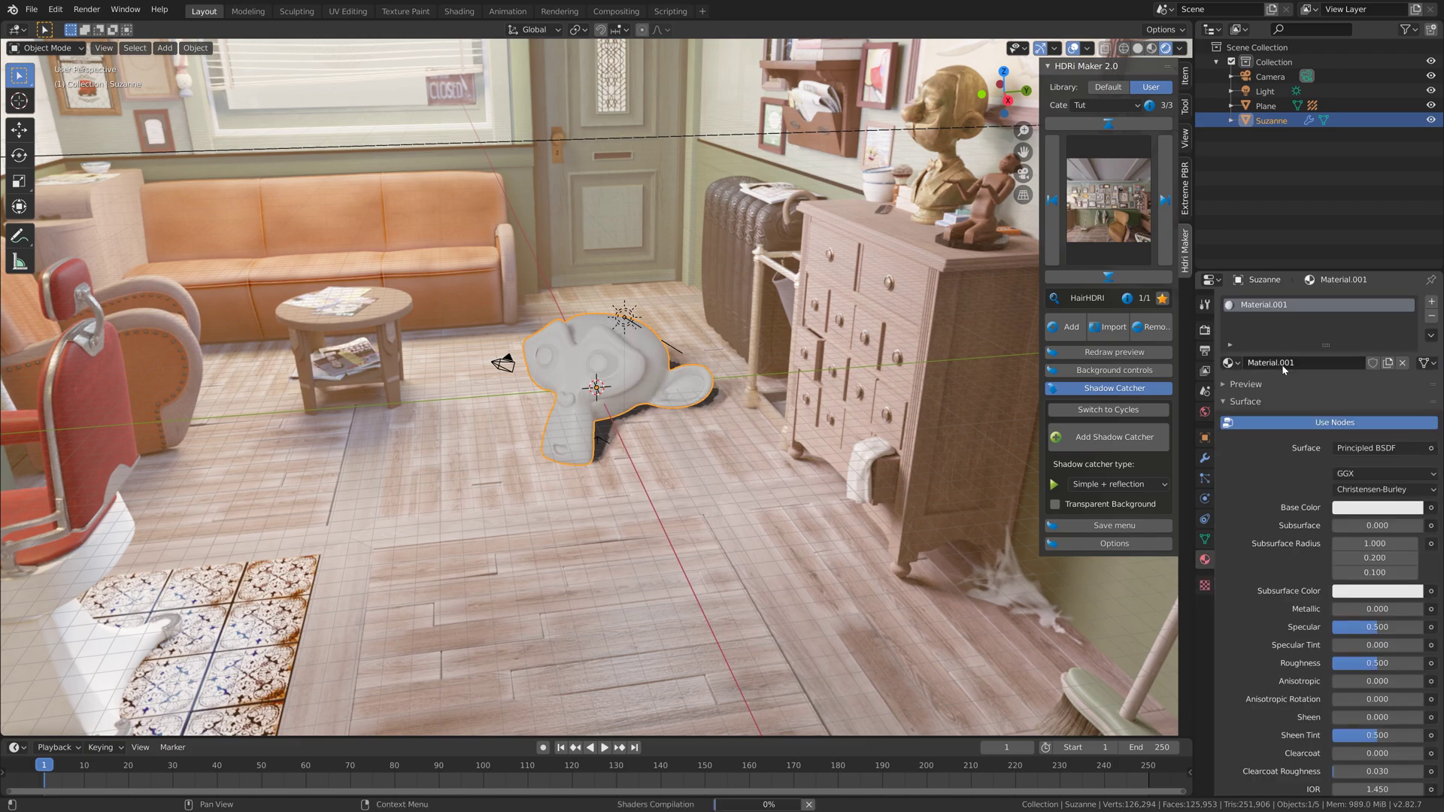
left_click(1361, 508)
mouse_move(1333, 376)
left_mouse_down()
mouse_move(1325, 360)
mouse_move(1332, 378)
left_mouse_up()
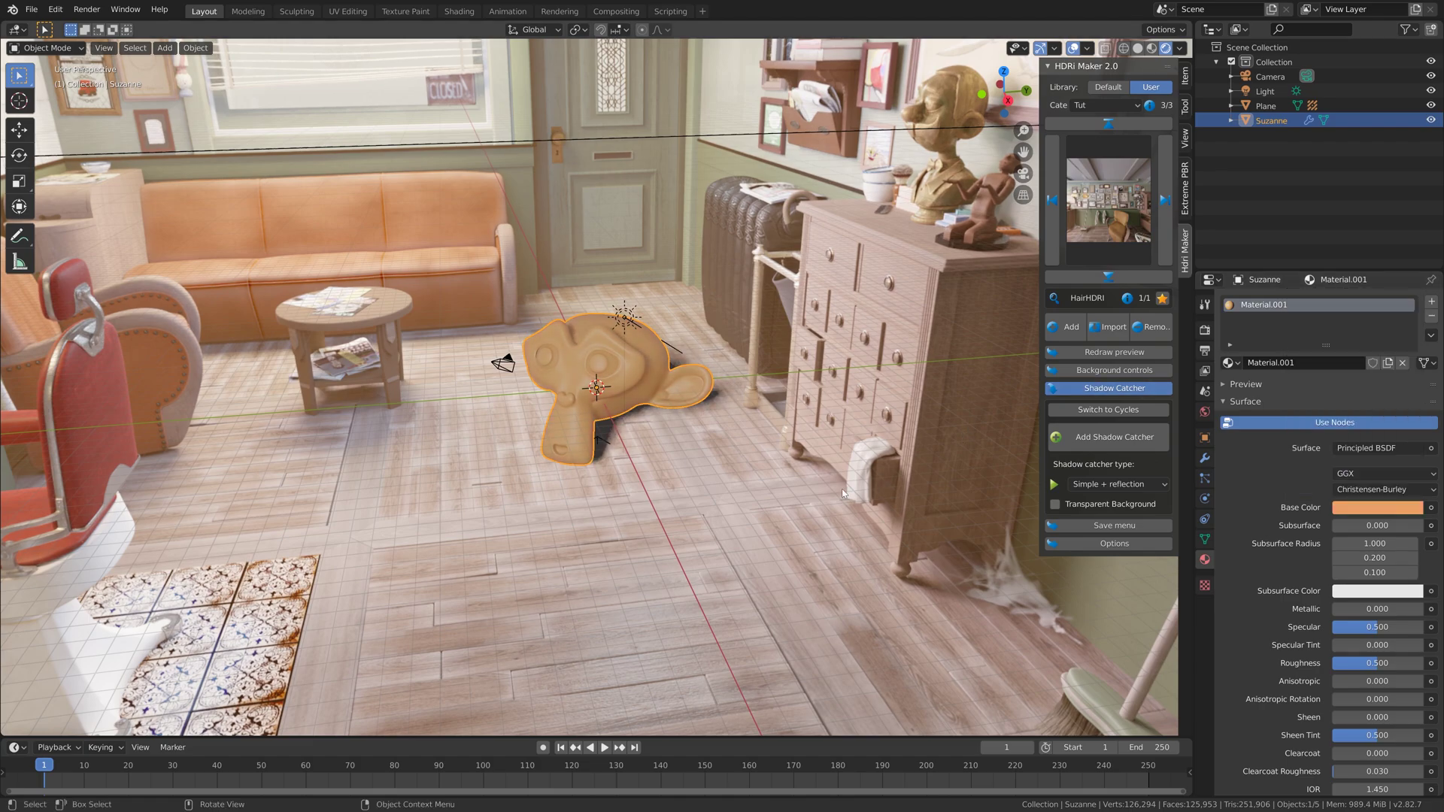
left_click(1373, 508)
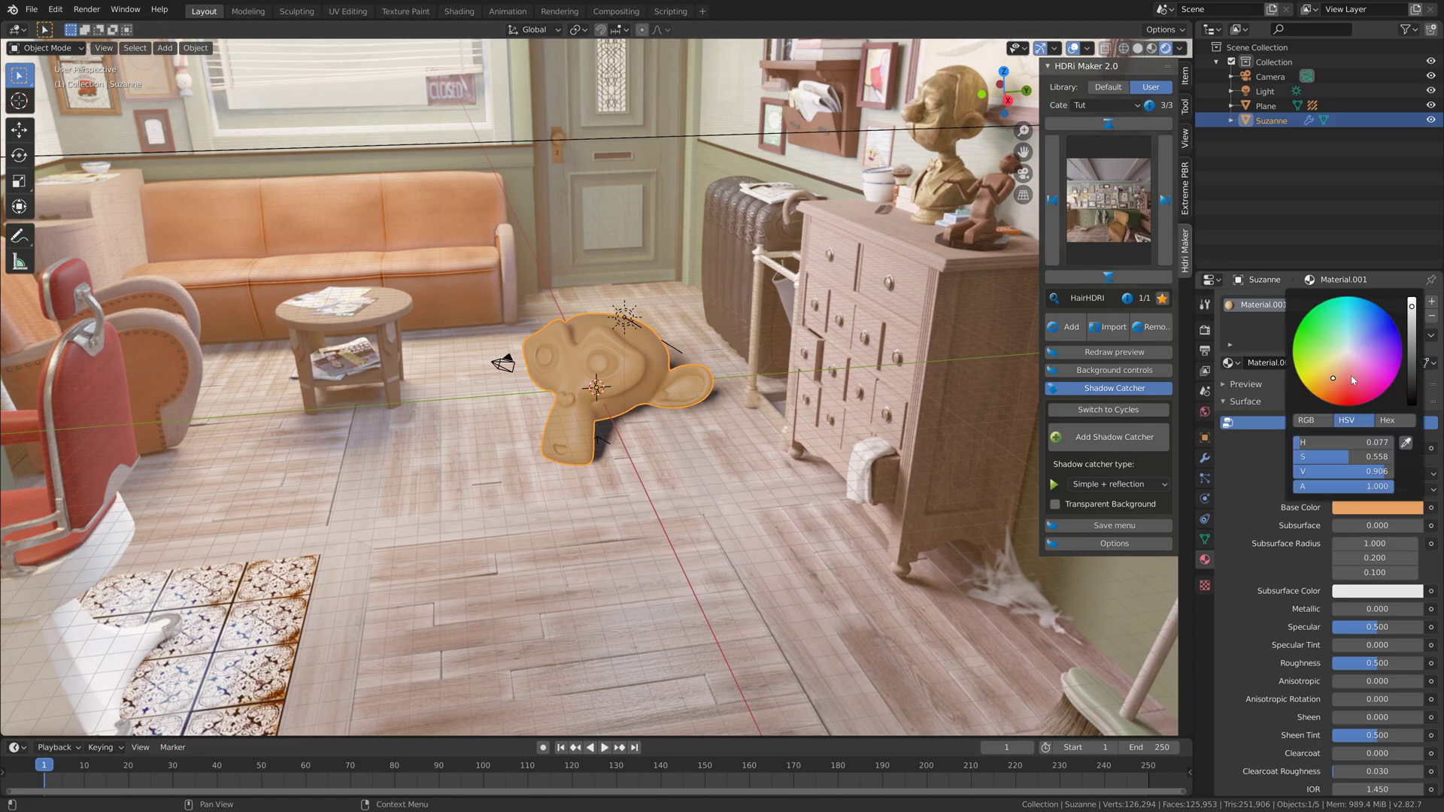
left_click(1372, 316)
Rotate the monkey slightly and move it a little to adjust its placement on the floor.
middle_click_drag(800, 390, 780, 454)
key("r")
left_click(866, 382)
key("g")
left_click(868, 400)
scroll(776, 457, "up", 3)
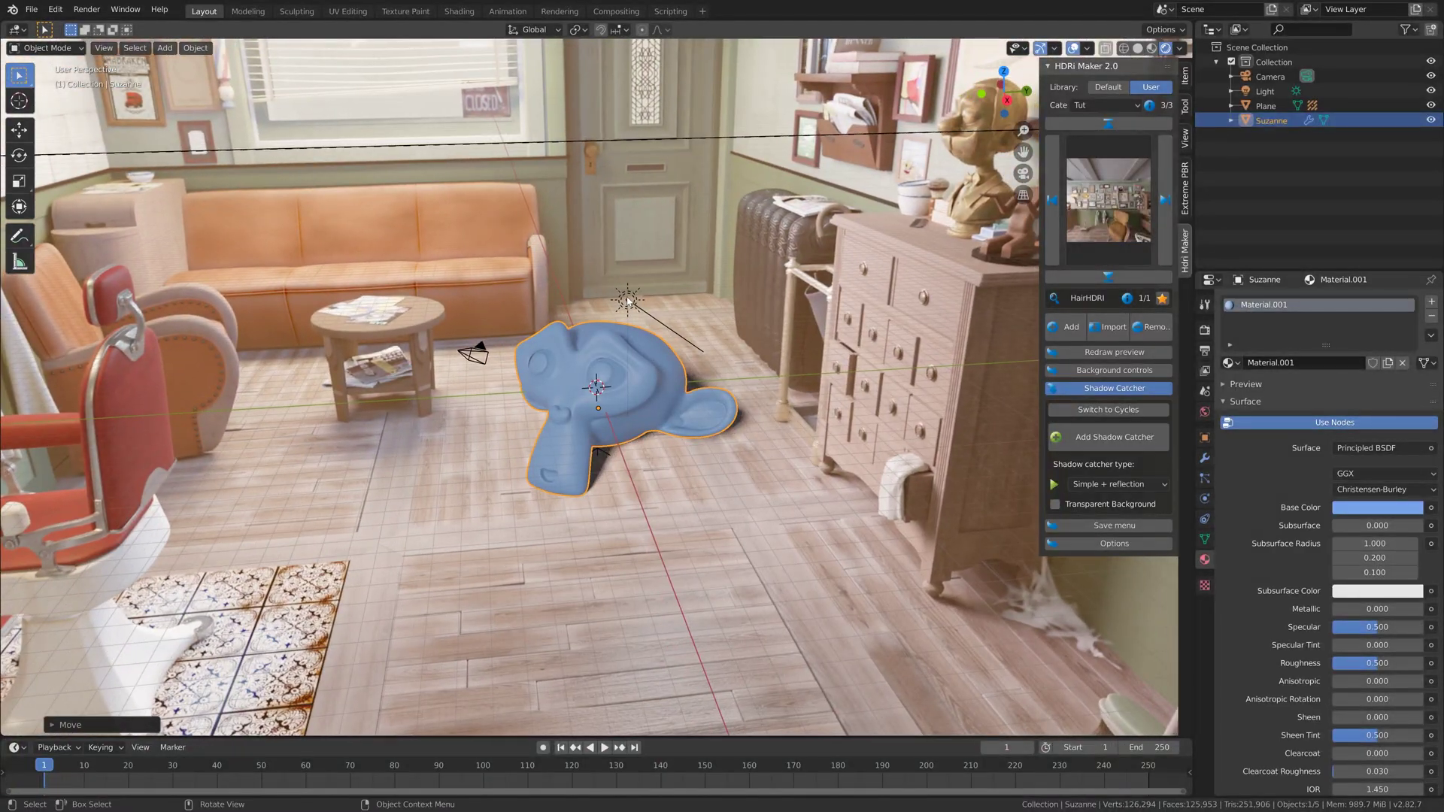
Rotate the Sun light around the Z axis so the shadow falls on the opposite side of the monkey.
left_click(627, 300)
key("r")
key("z")
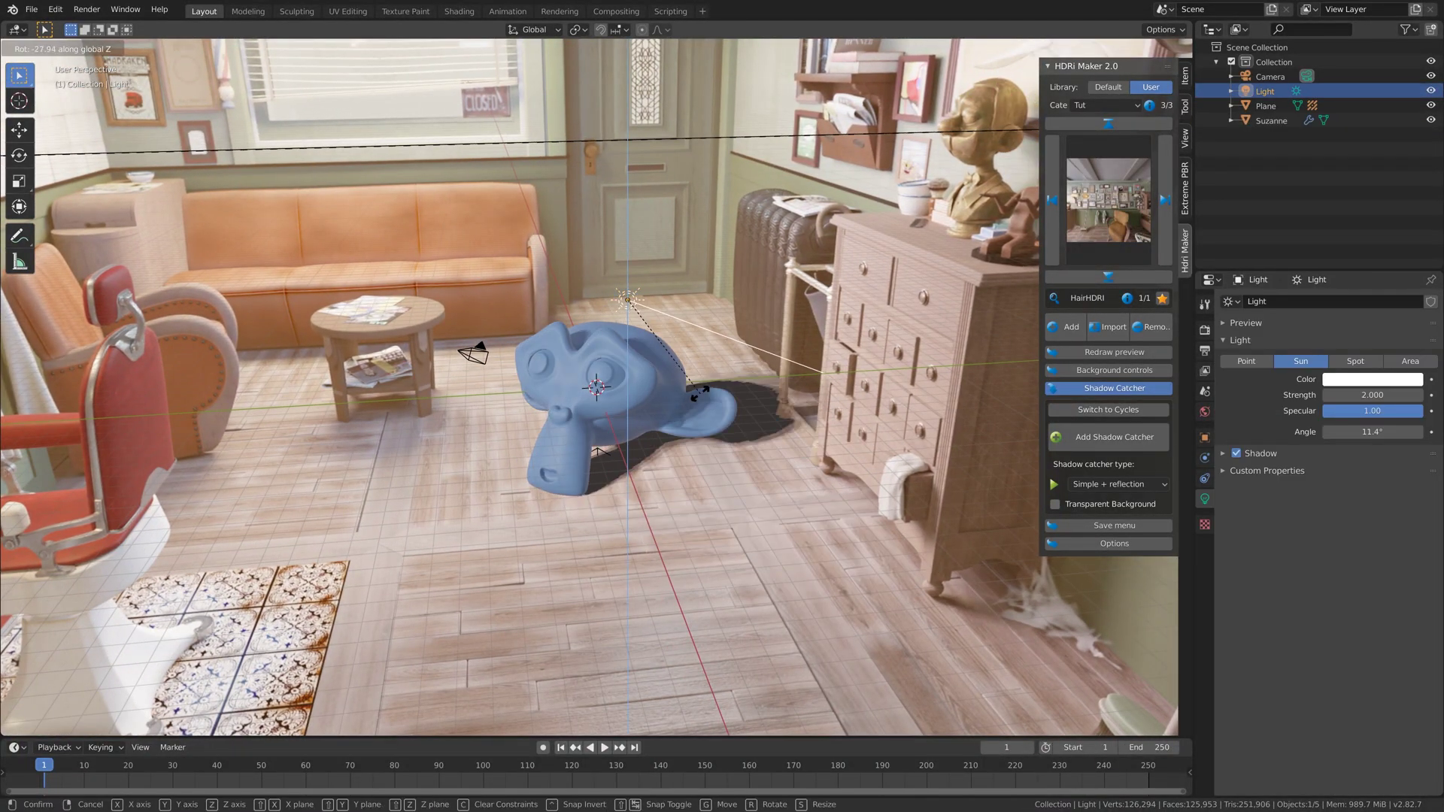
left_click(683, 314)
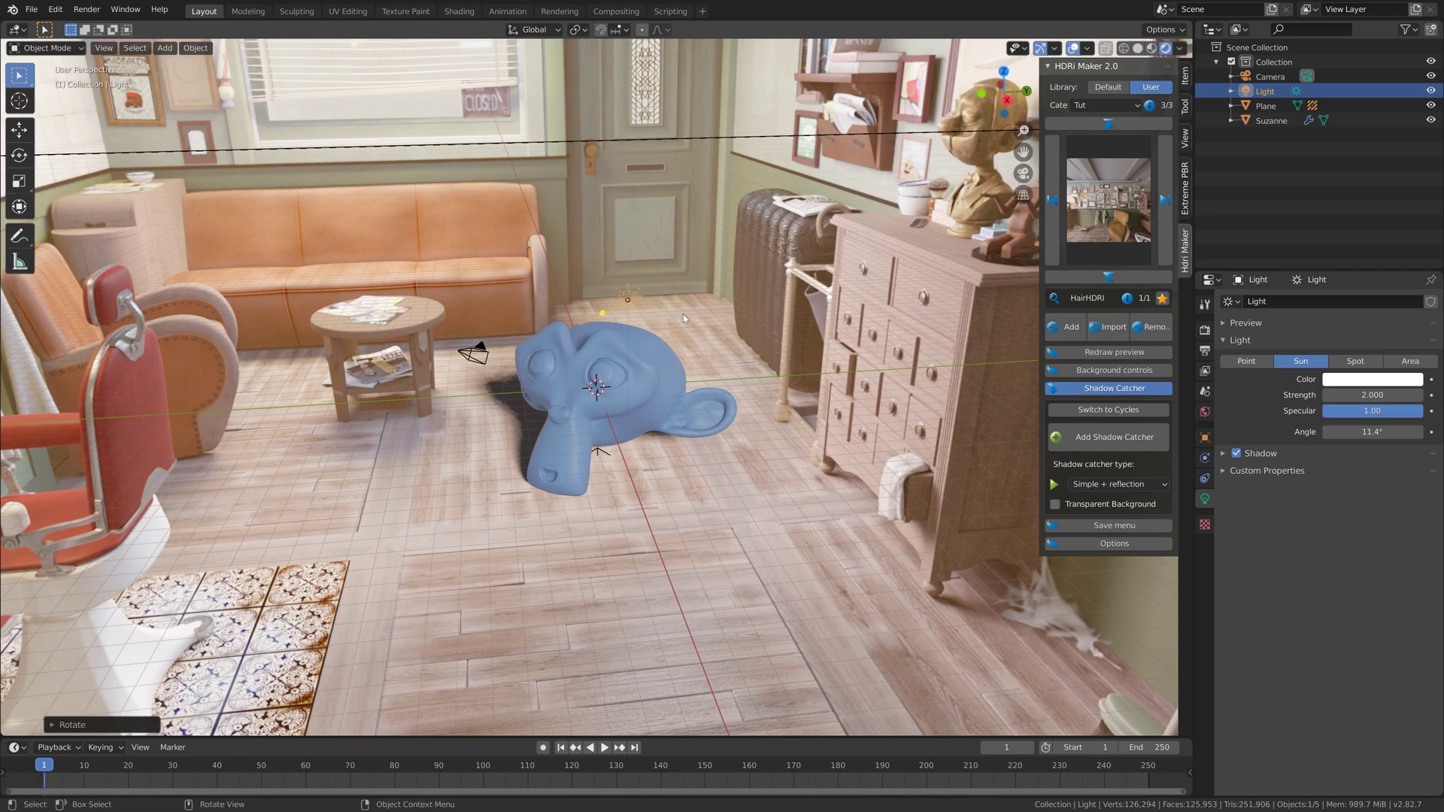
Change the viewport to solid shading and delete the monkey from the scene.
scroll(679, 322, "down", 3)
scroll(679, 327, "up", 3)
left_click(1137, 48)
left_click(665, 351)
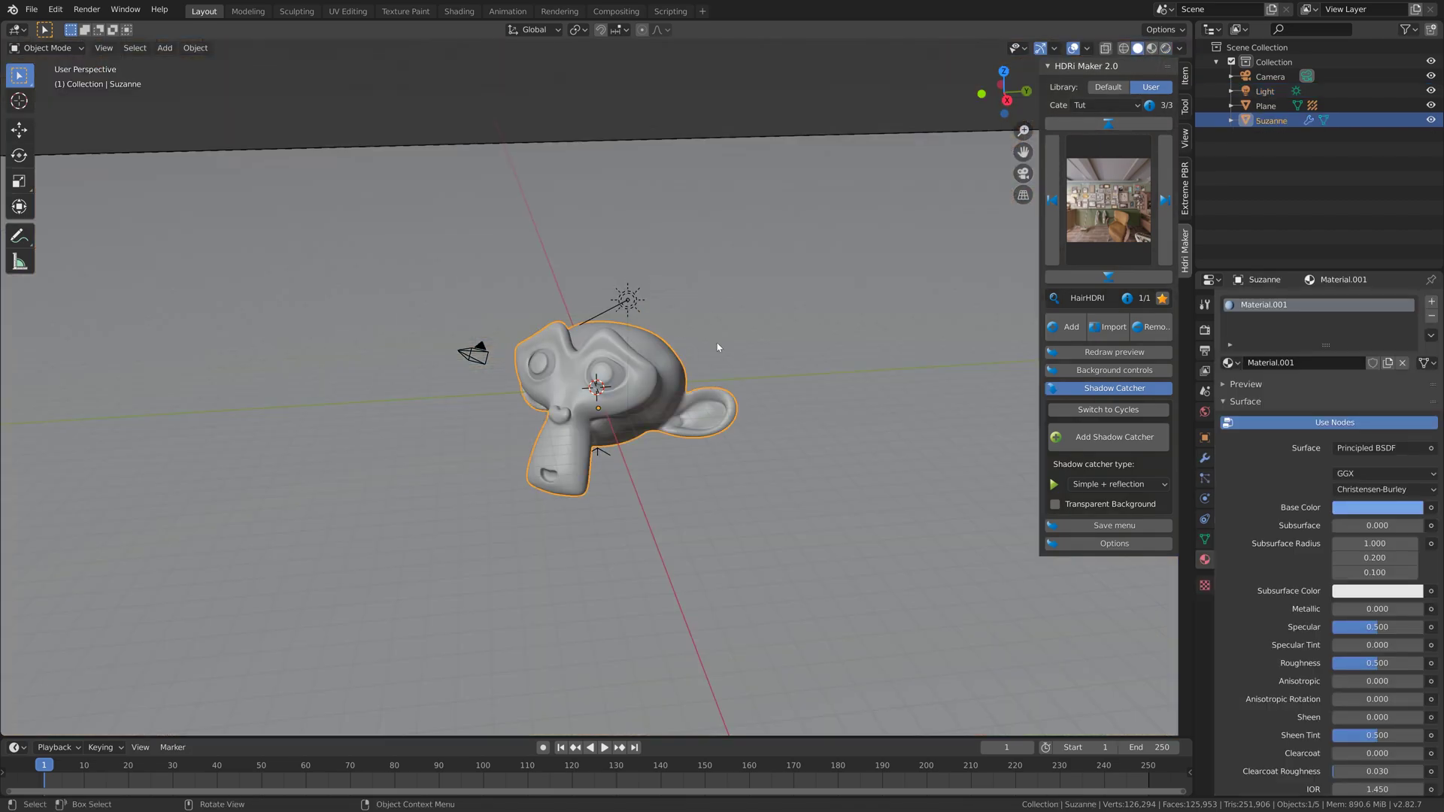
key("x")
left_click(717, 347)
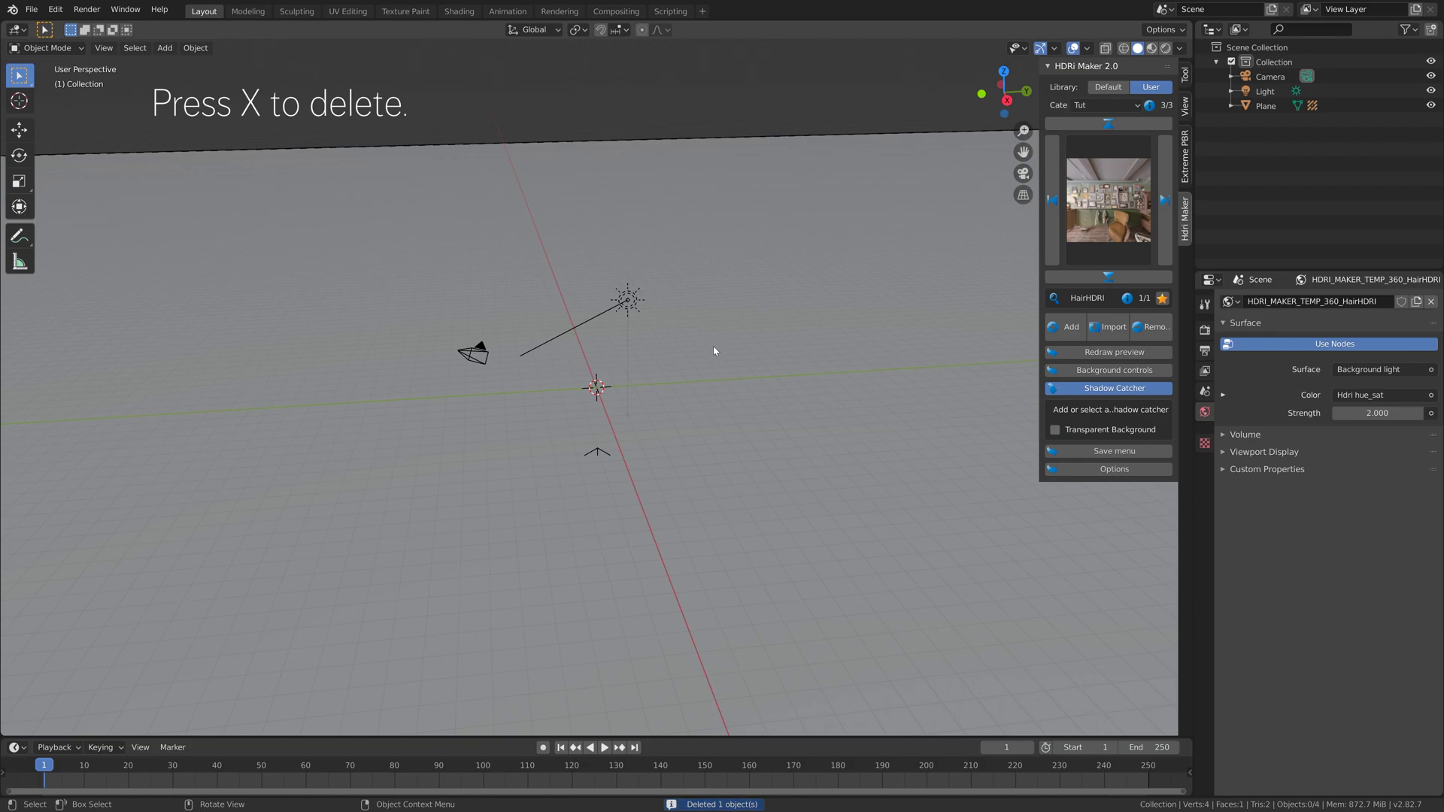
Switch to the Mixamo website in the browser, showing the Bellydancing animation.
key("alt+Tab")
key("alt+Tab")
key("alt+Tab")
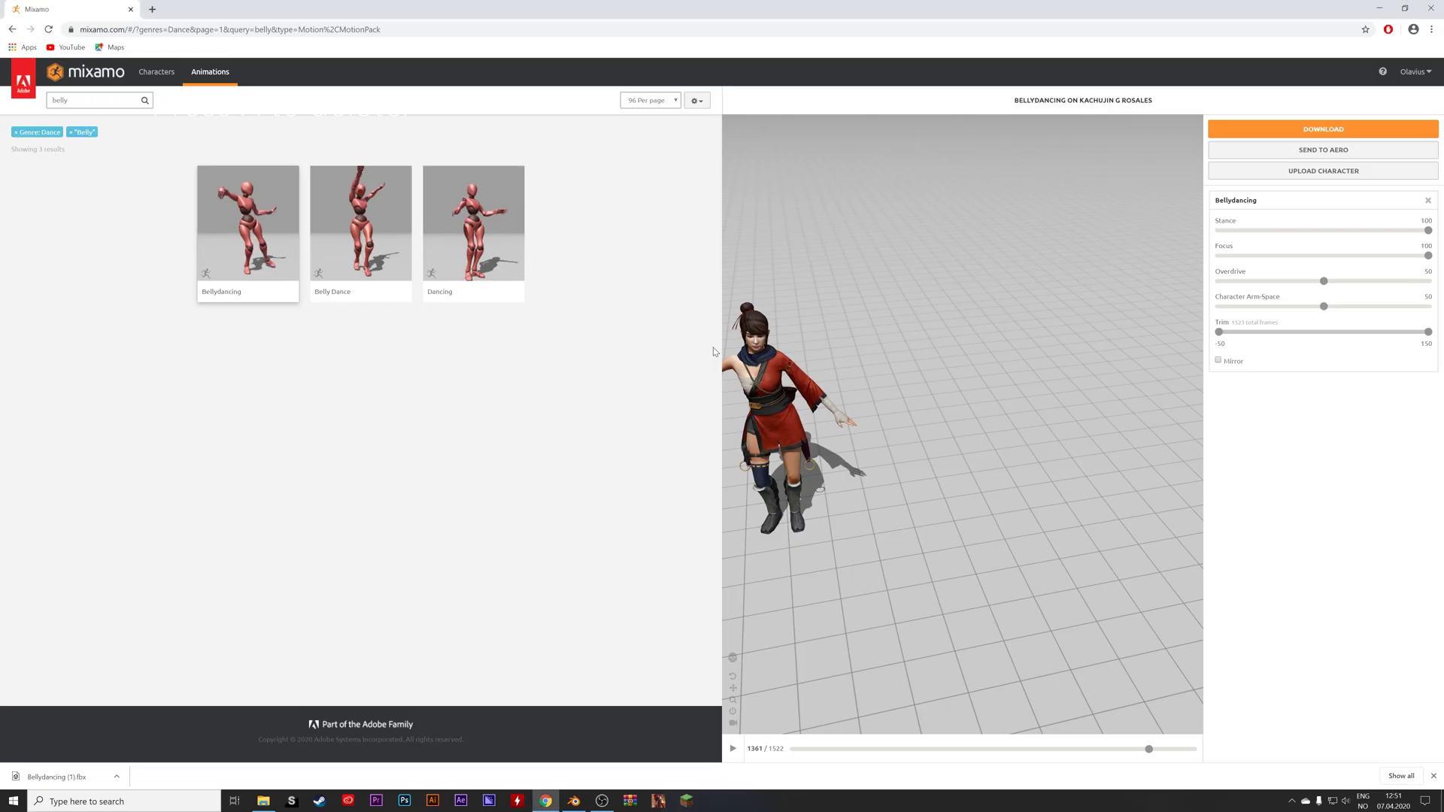
Preview the Bellydancing animation on the Mixamo character from several view angles and pause it.
left_click_drag(833, 388, 875, 345)
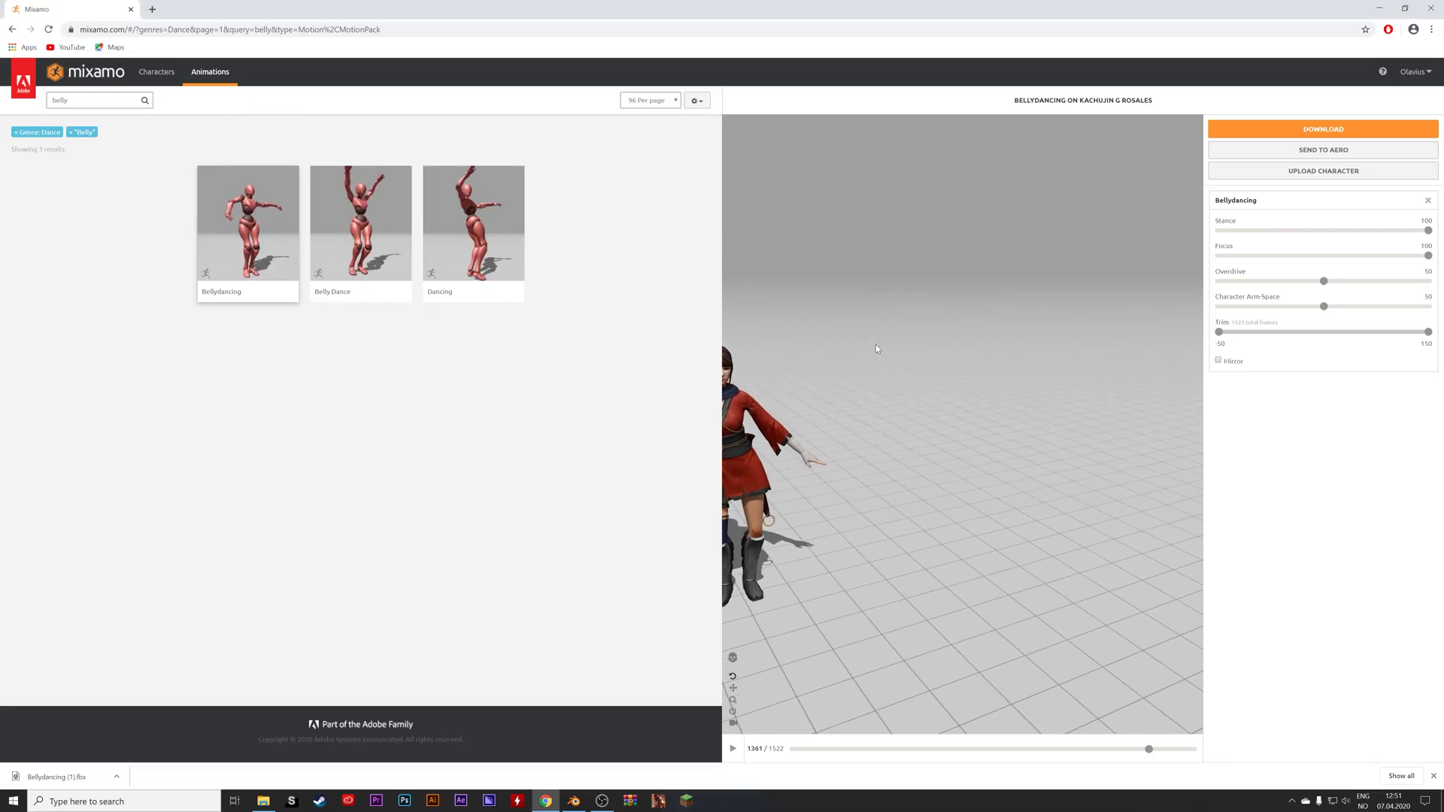
left_click(733, 748)
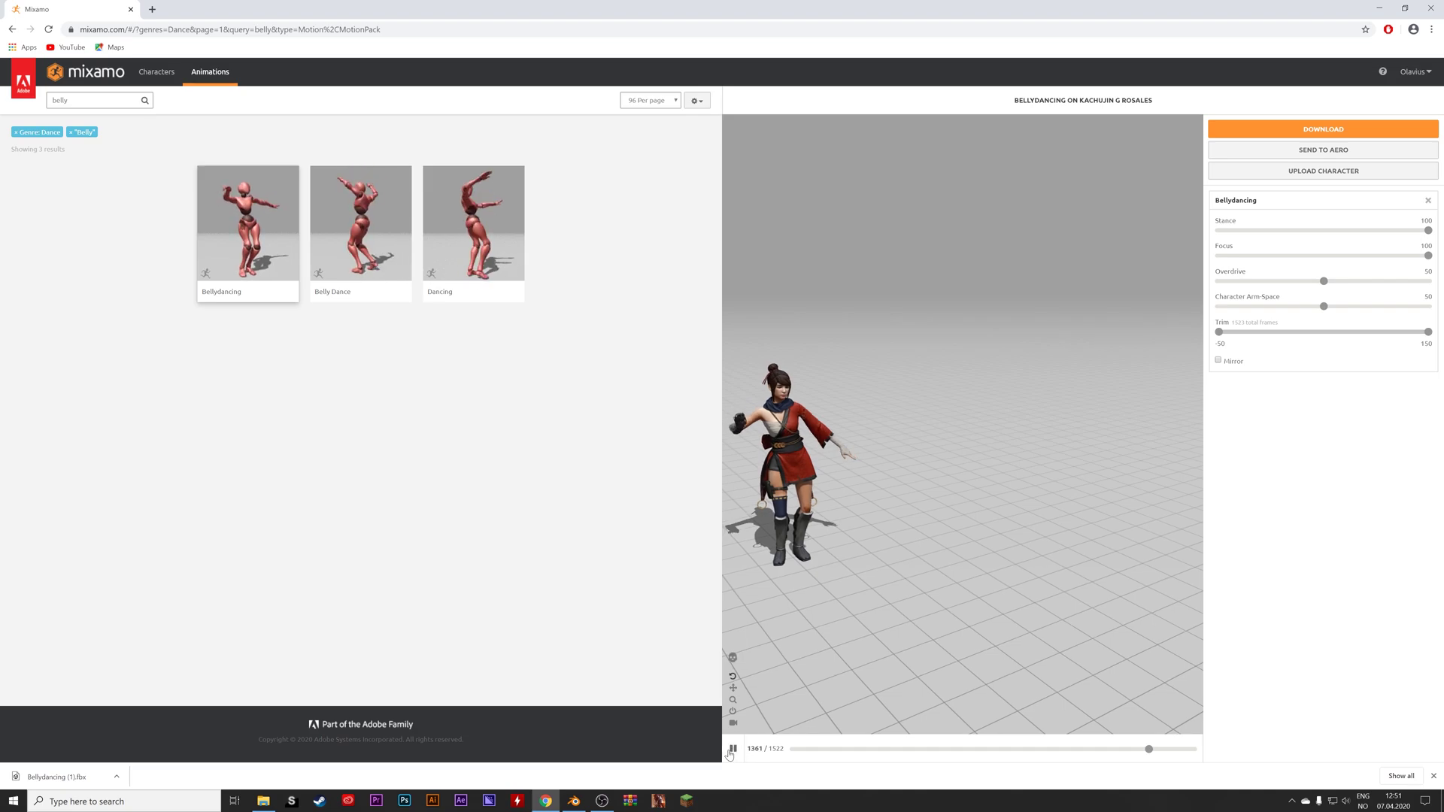
left_click_drag(901, 507, 851, 493)
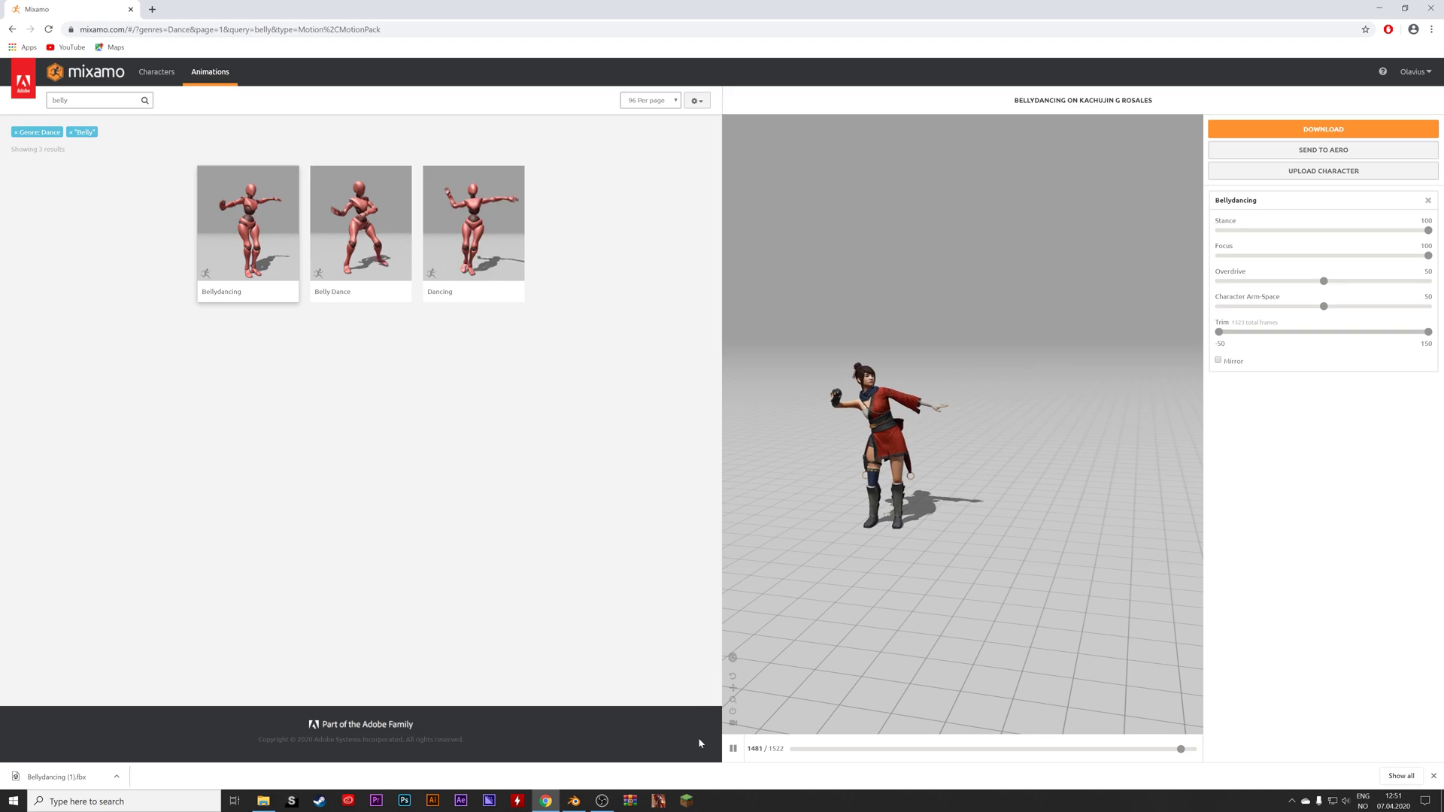
left_click(732, 748)
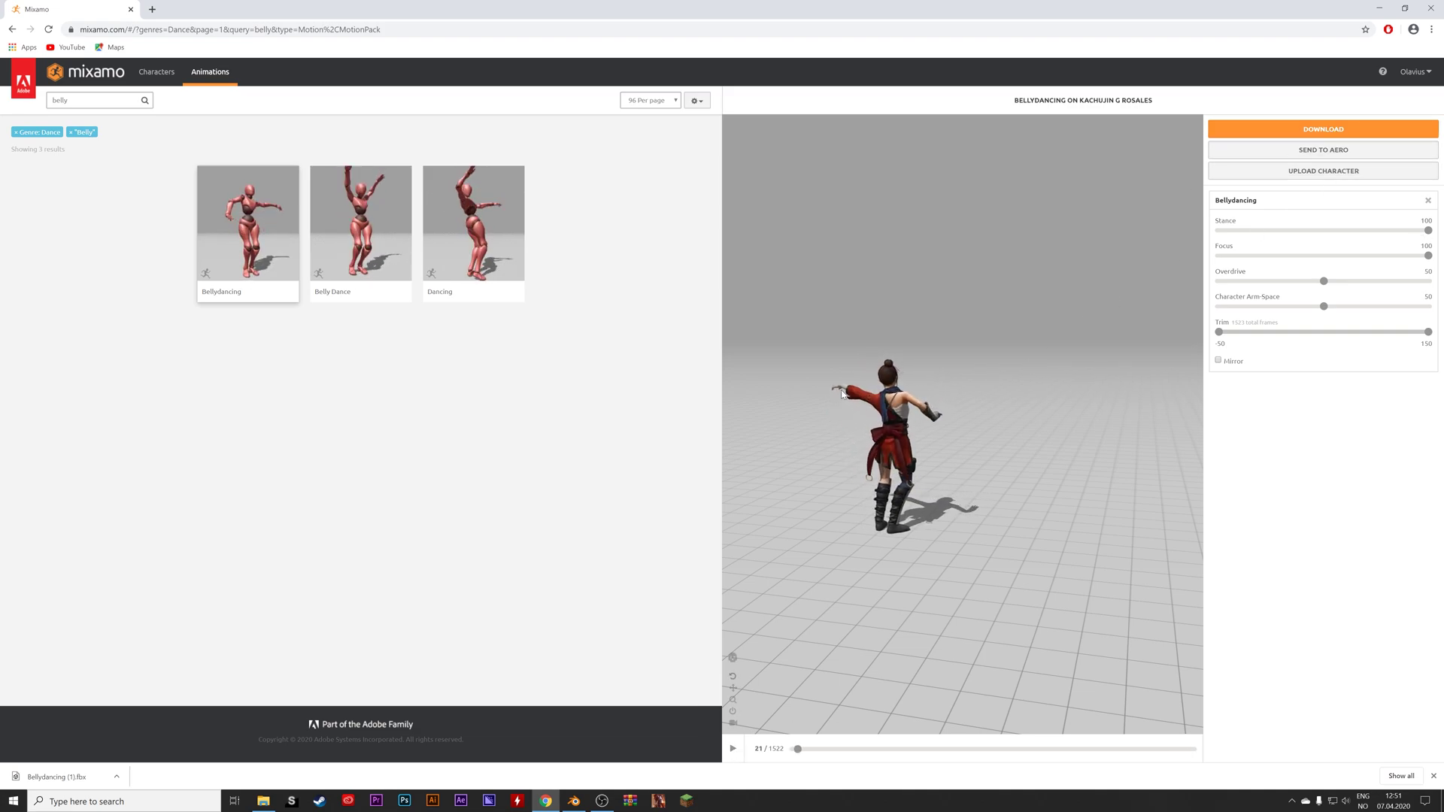
Switch to Blender and import the FBX file "Bellydancing (1).fbx" from the Downloads folder into the scene.
key("alt+Tab")
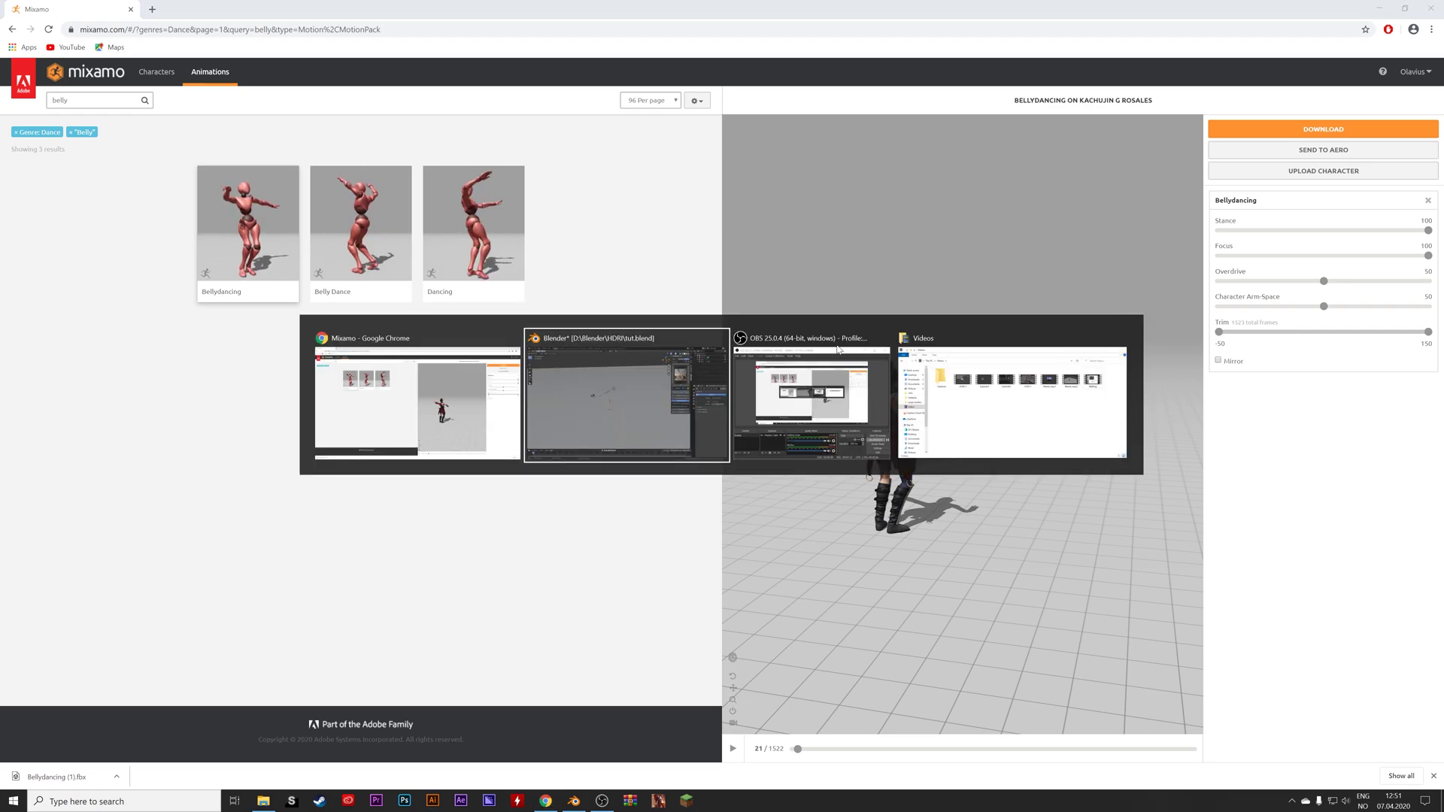
scroll(581, 378, "up", 8)
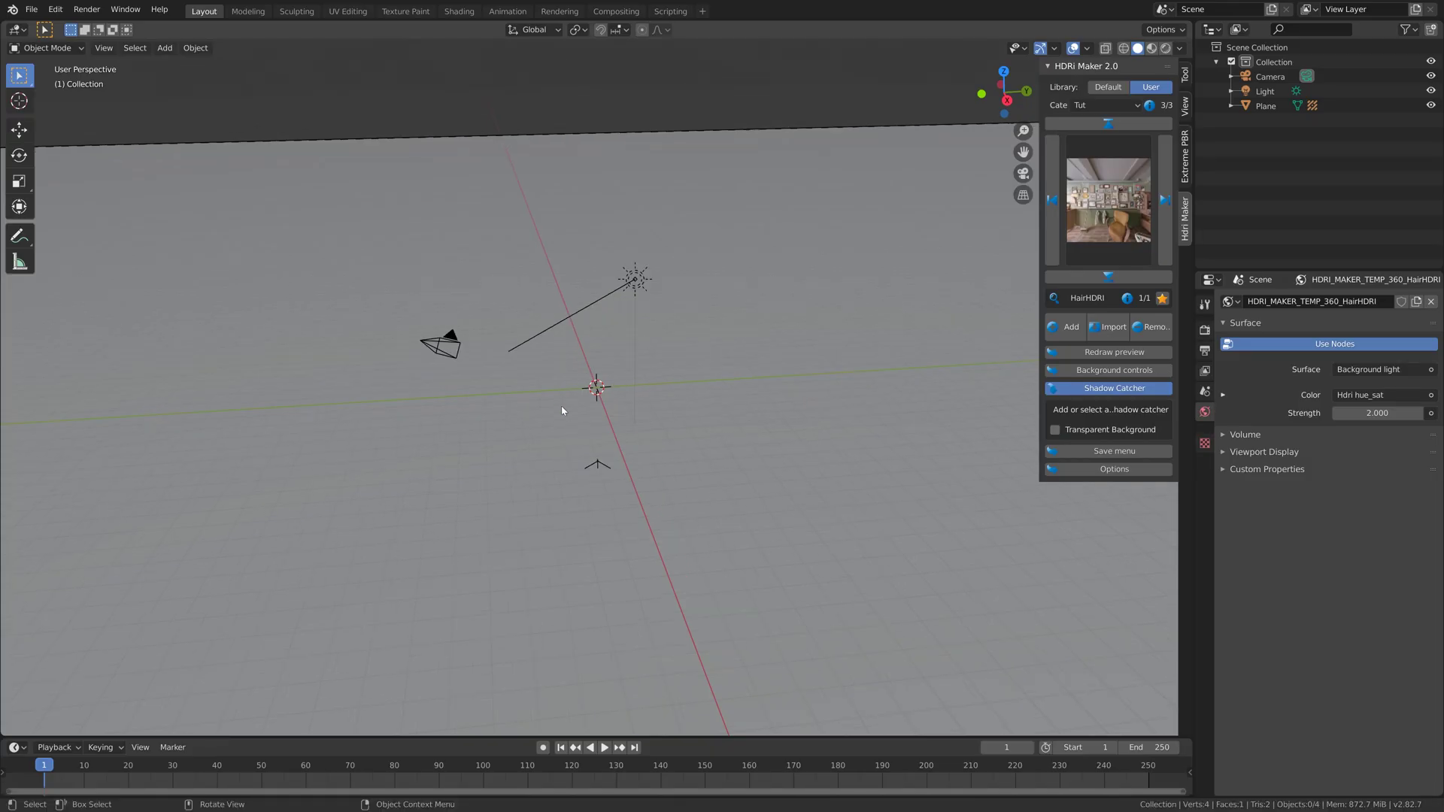
scroll(555, 439, "up", 2)
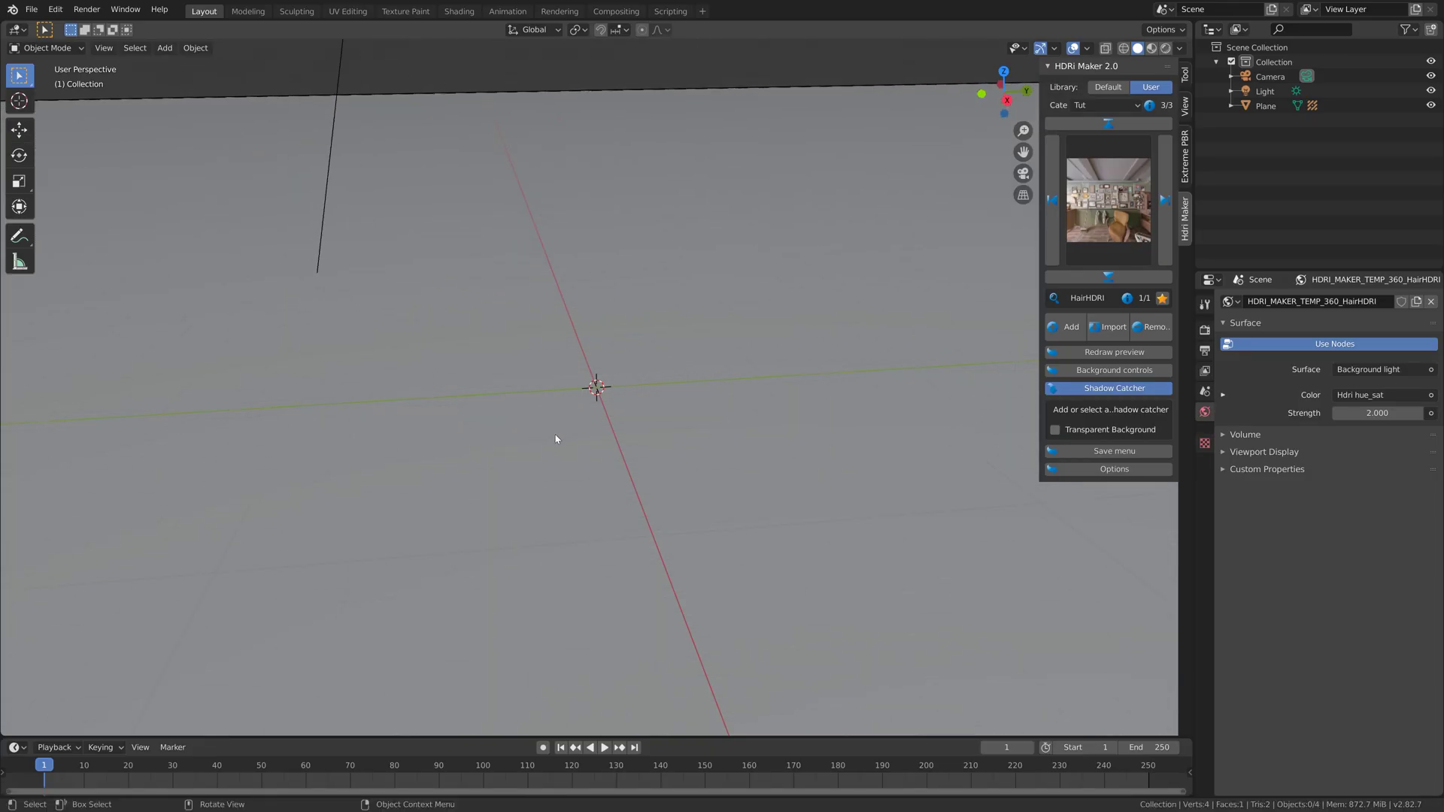
left_click(32, 10)
mouse_move(76, 210)
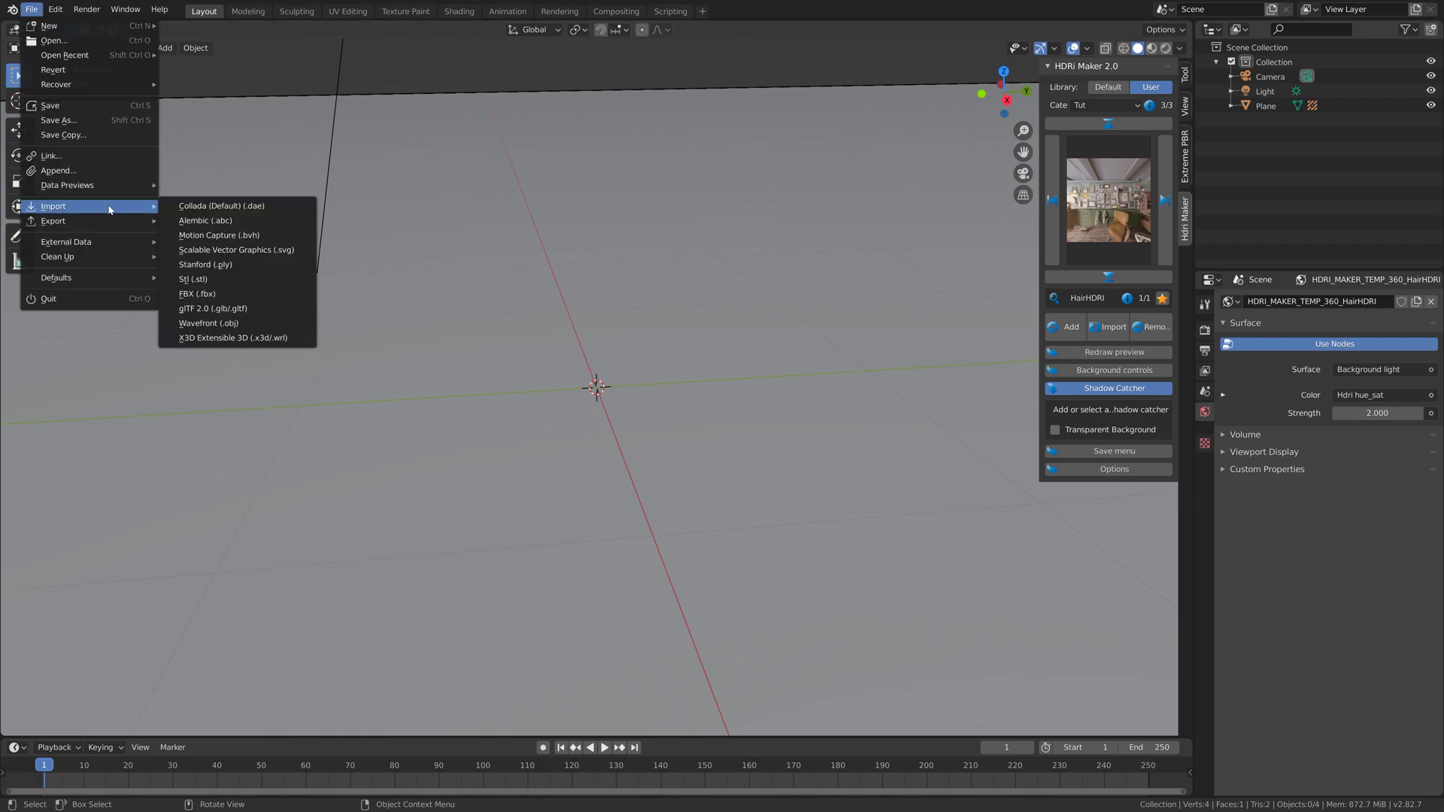
left_click(236, 296)
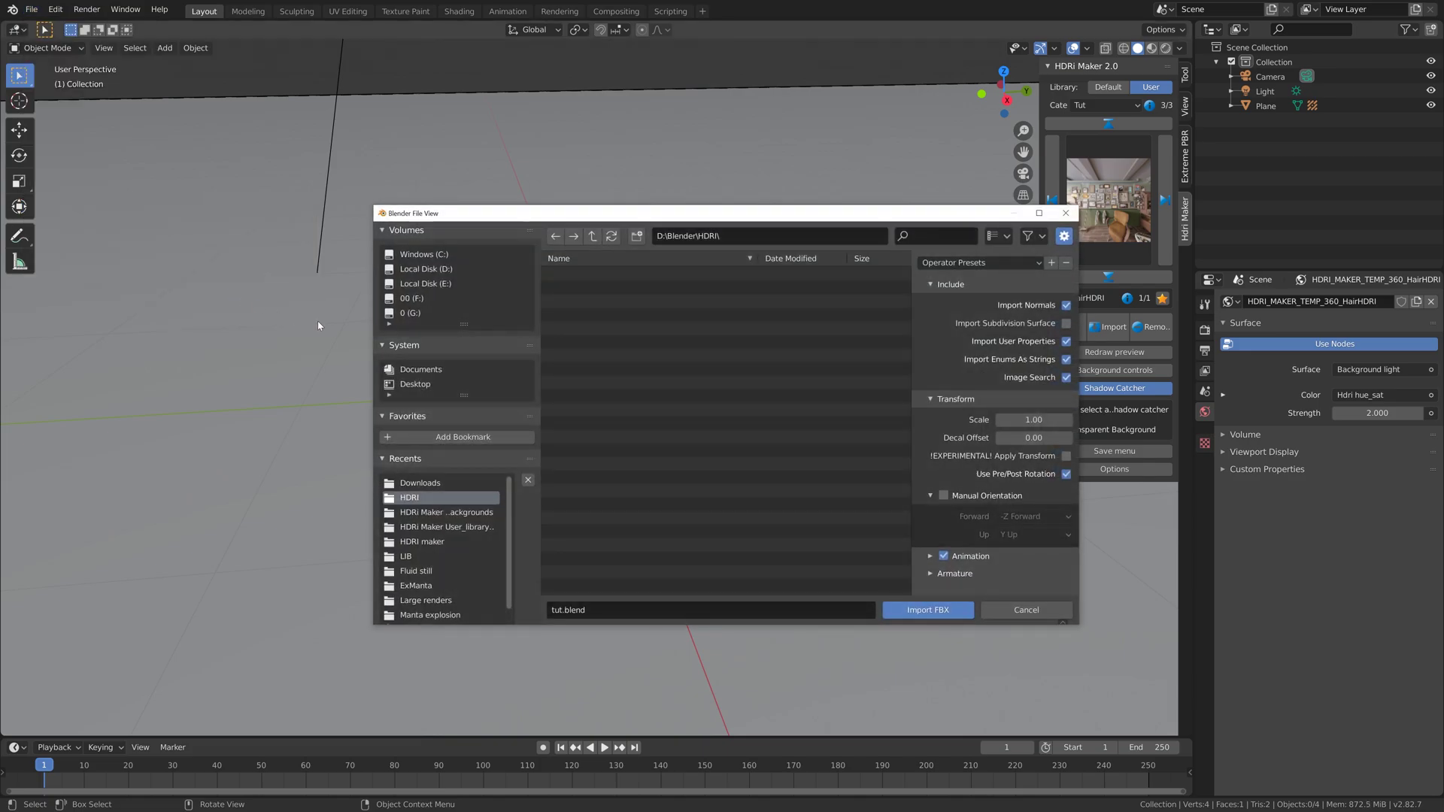
left_click(442, 484)
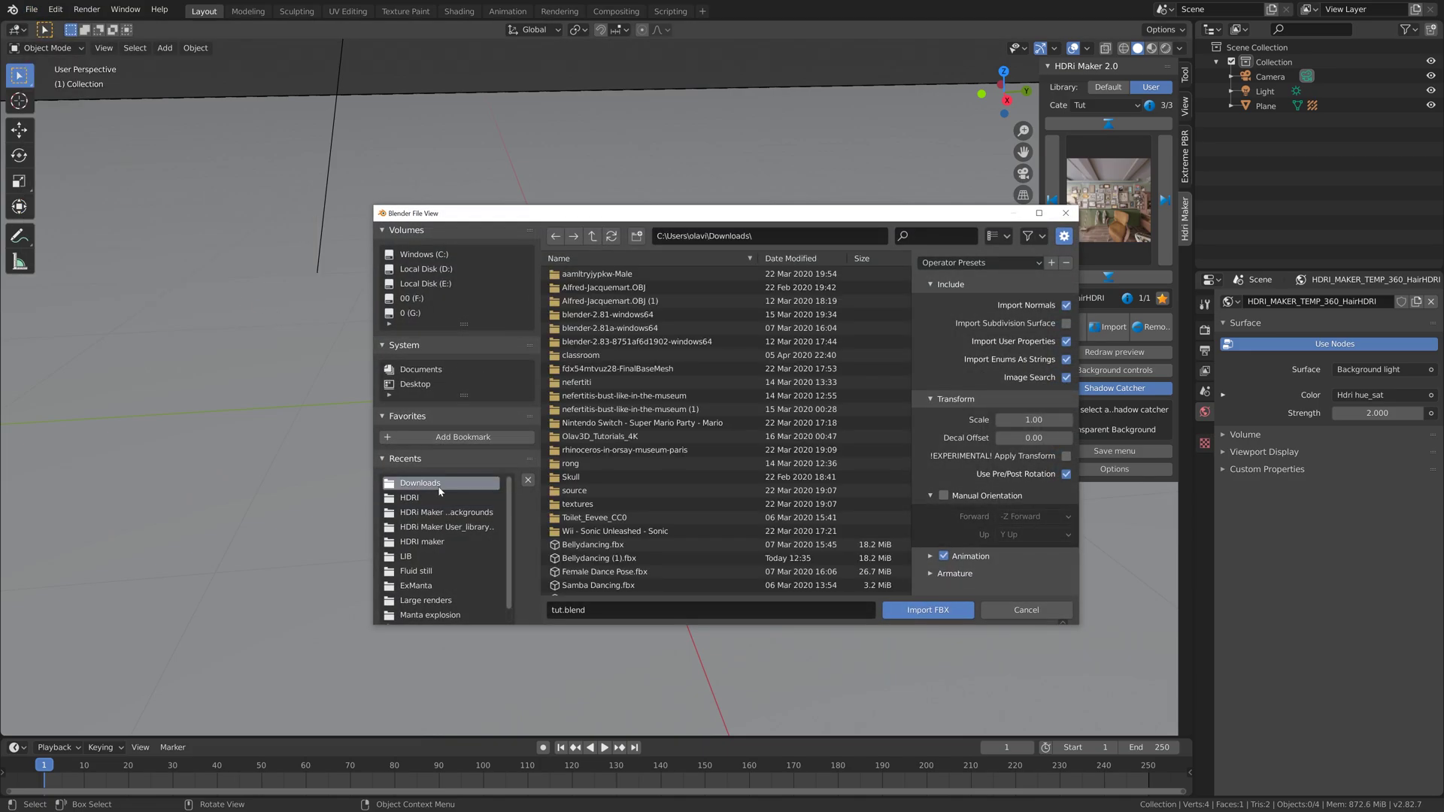
left_click(665, 560)
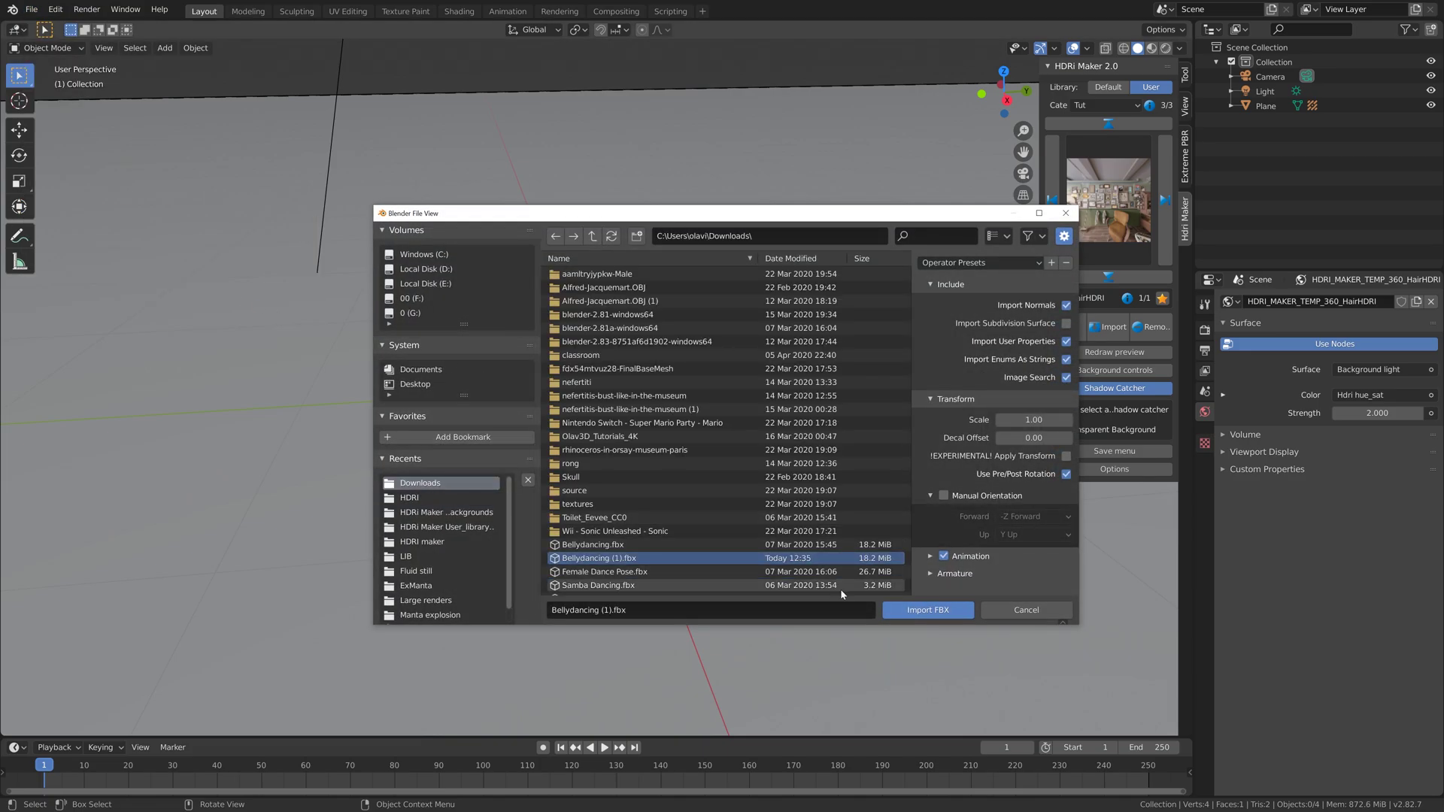
left_click(907, 615)
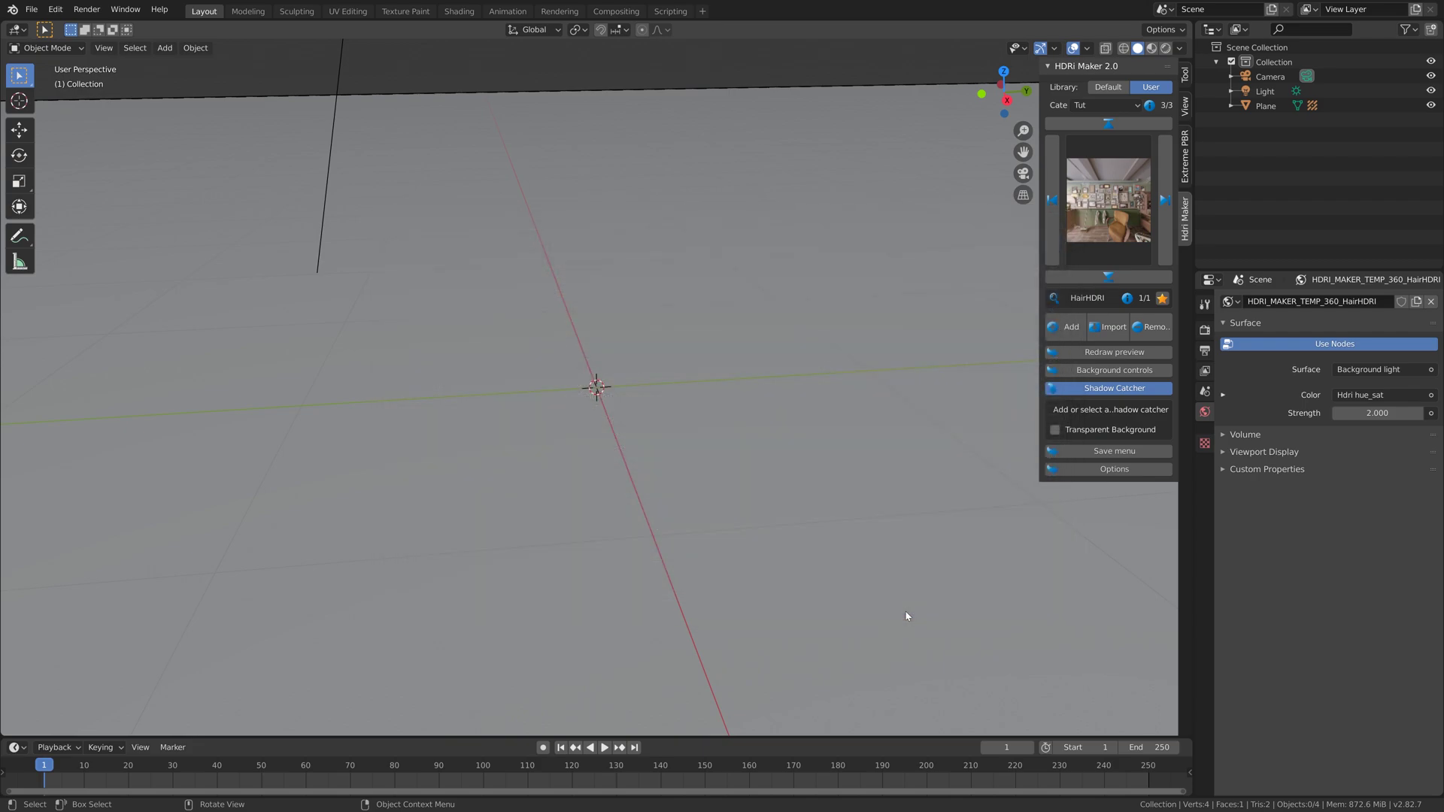
scroll(613, 388, "down", 7)
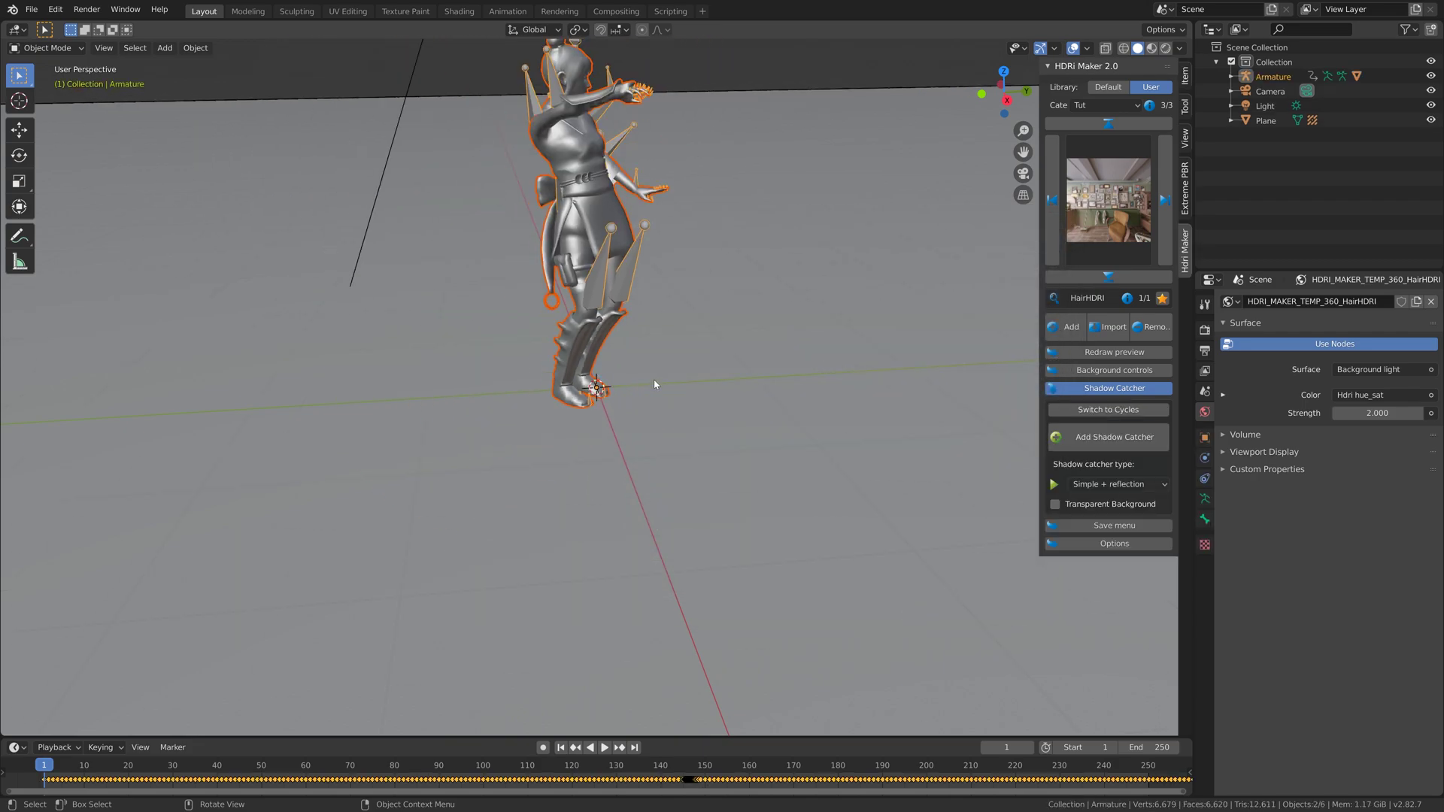
Show the viewport in rendered shading and scale up the imported dancer to suit the barbershop room.
left_click(1165, 48)
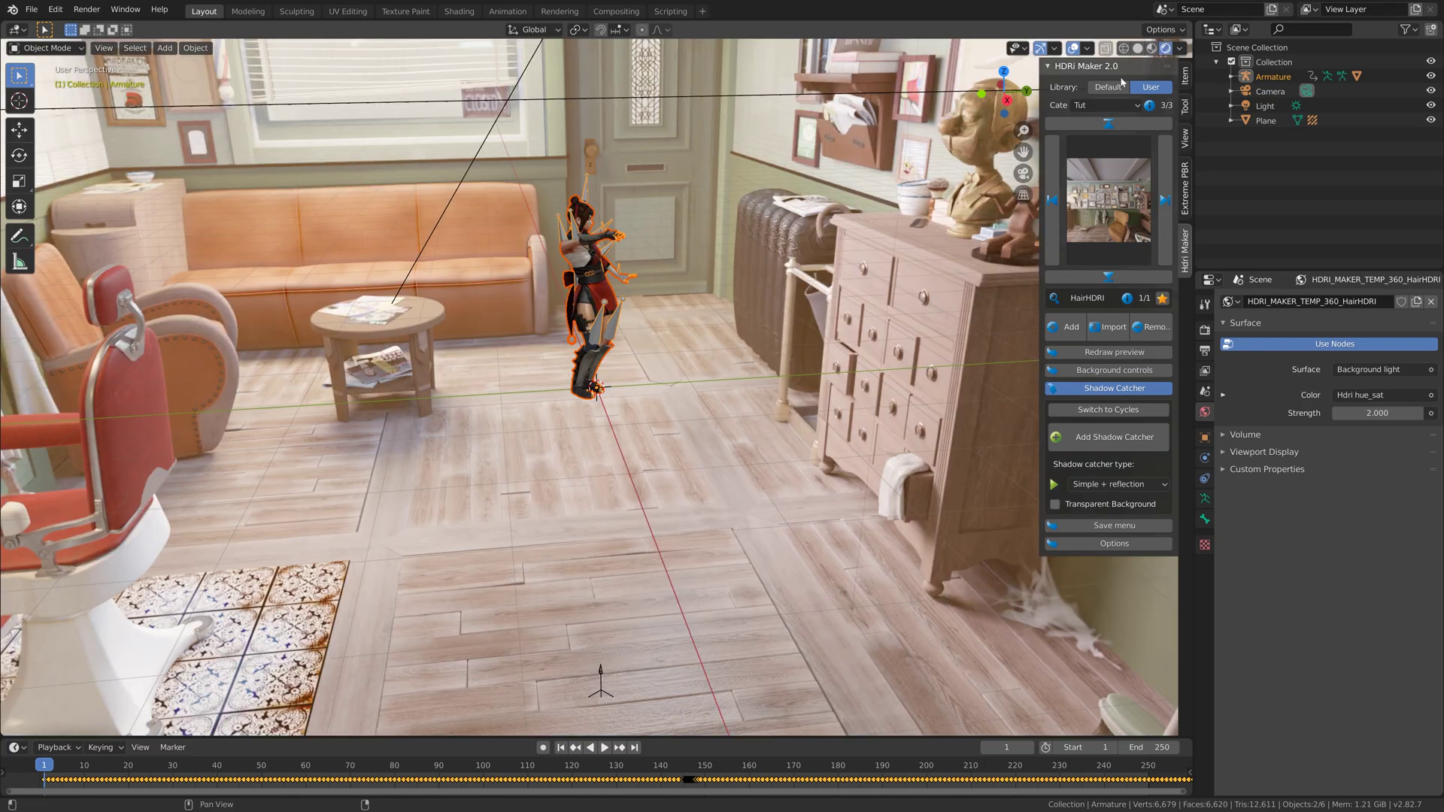
middle_click_drag(704, 228, 752, 298)
scroll(705, 231, "down", 4)
key("s")
left_click(978, 106)
scroll(746, 274, "down", 5)
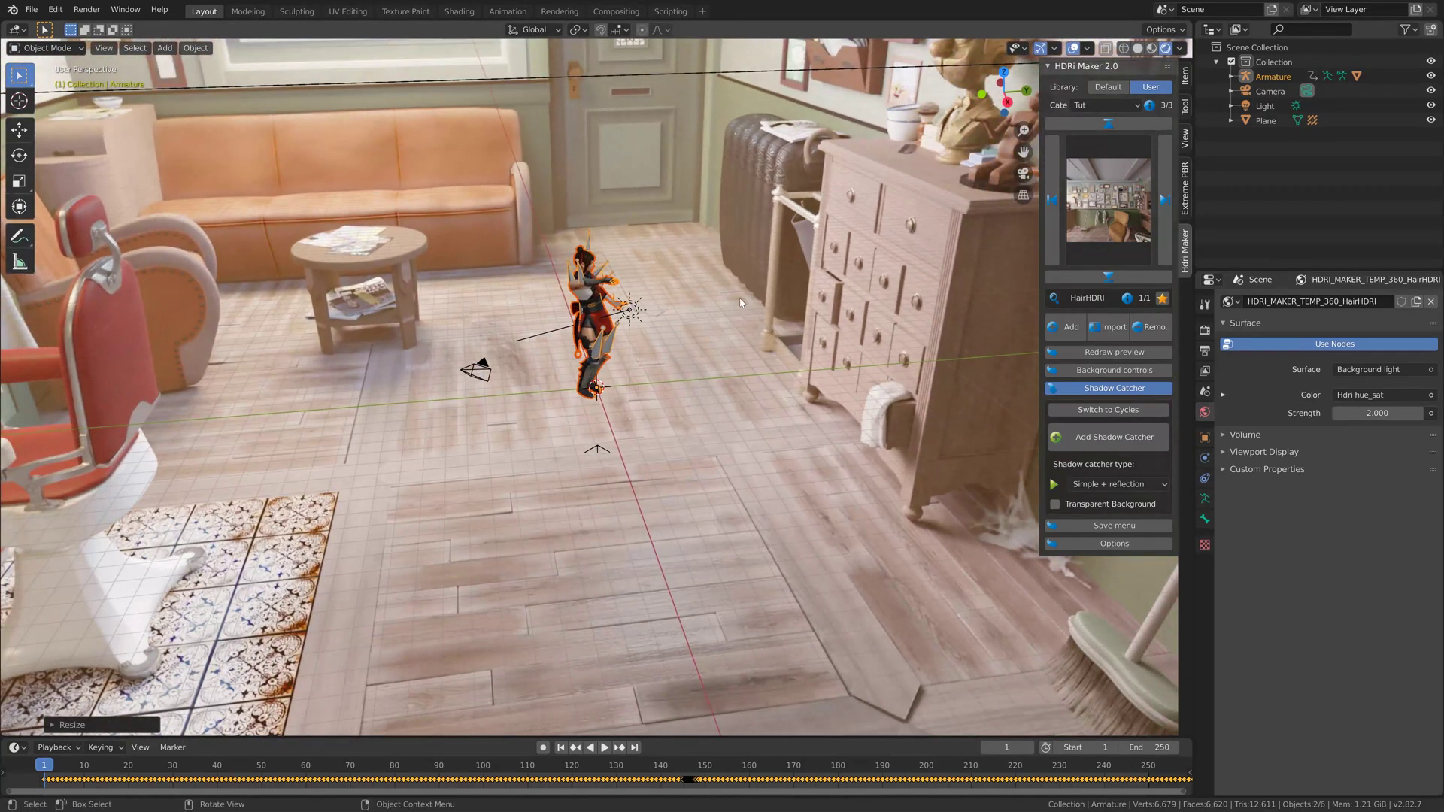
key("s")
left_click(772, 303)
In front view, move the dancer down along the Z axis so her feet rest on the shadow catcher plane.
key("KP_1")
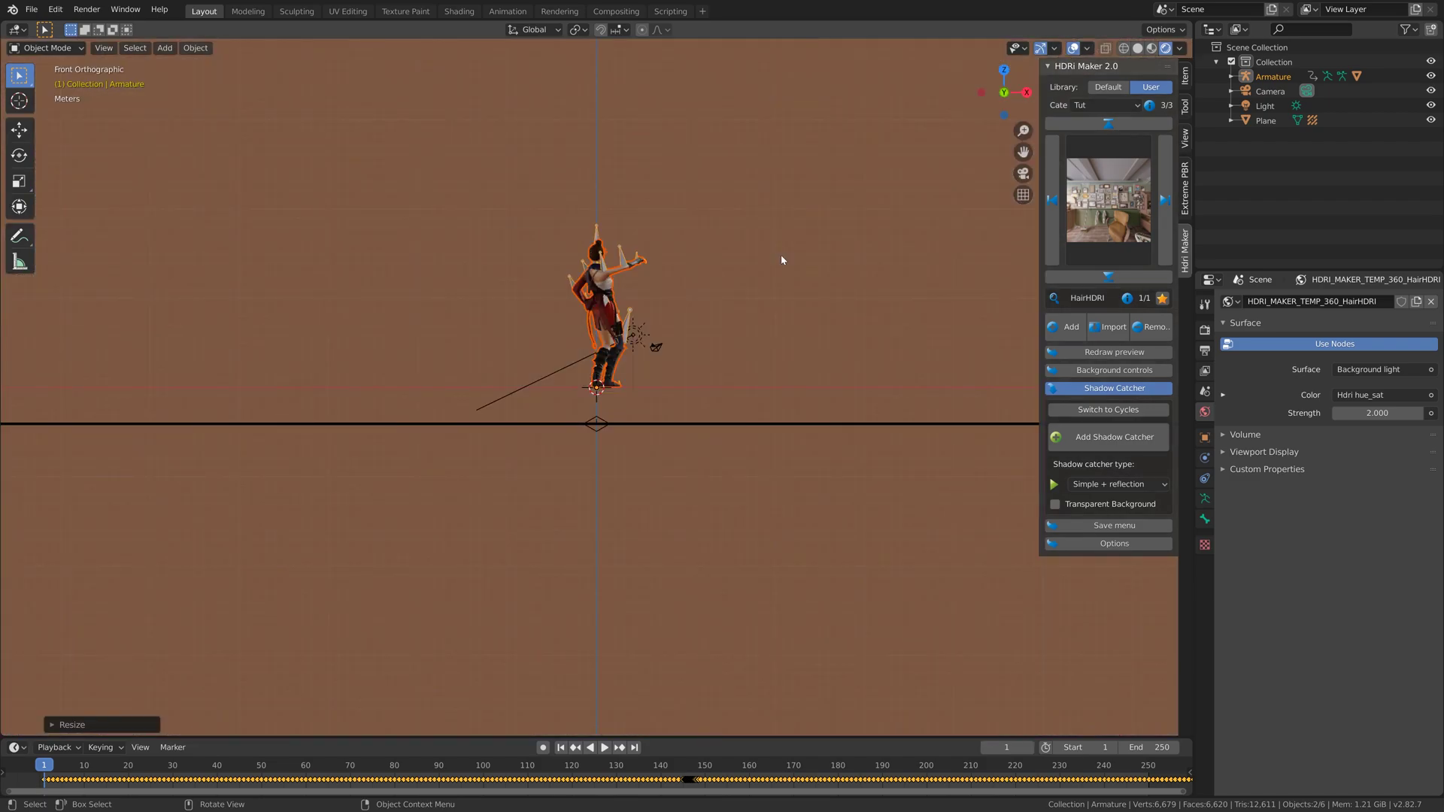
key("g")
key("z")
left_click(779, 296)
middle_click_drag(754, 329, 599, 368)
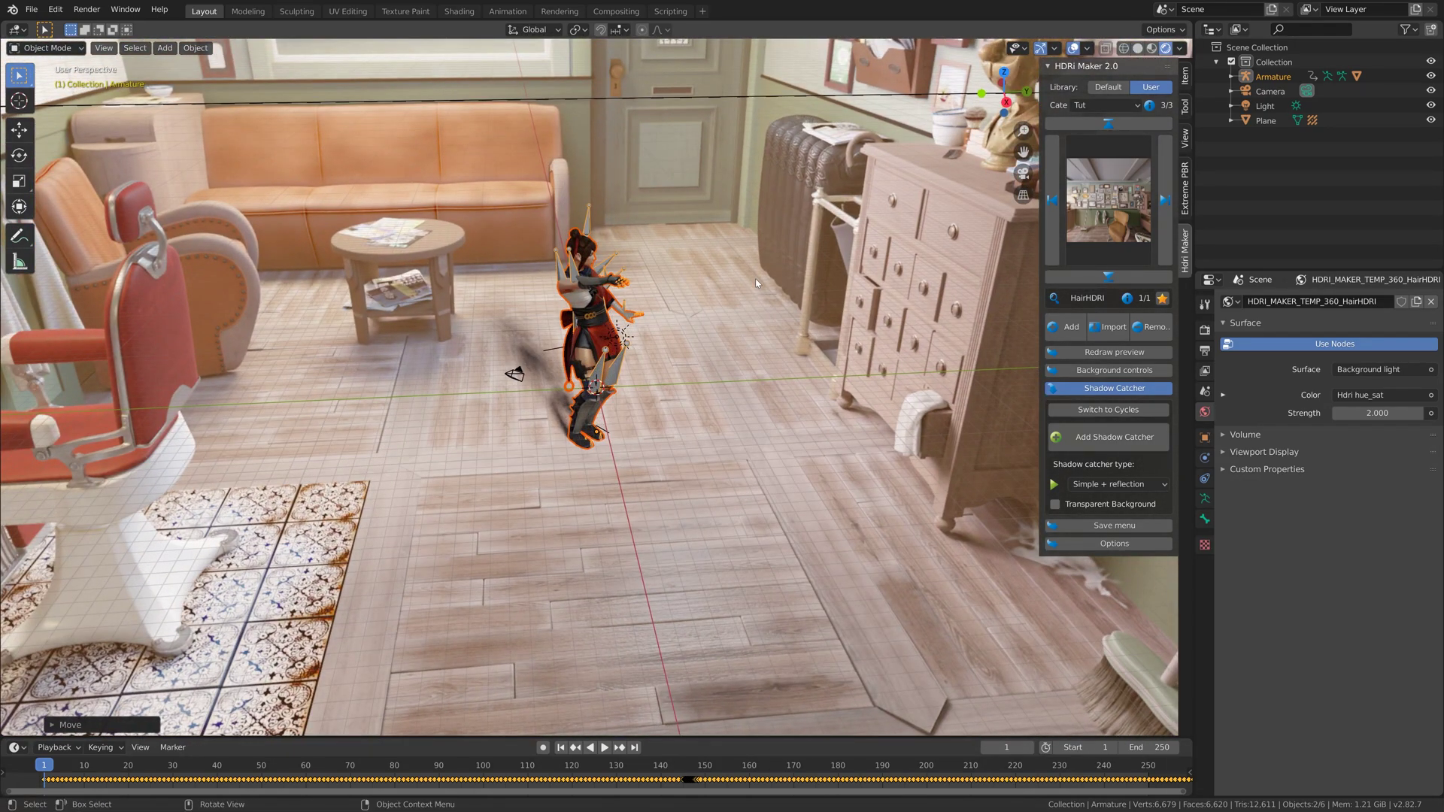
Hide the viewport overlays and play the dance animation briefly, stopping at frame 61.
left_click(1073, 48)
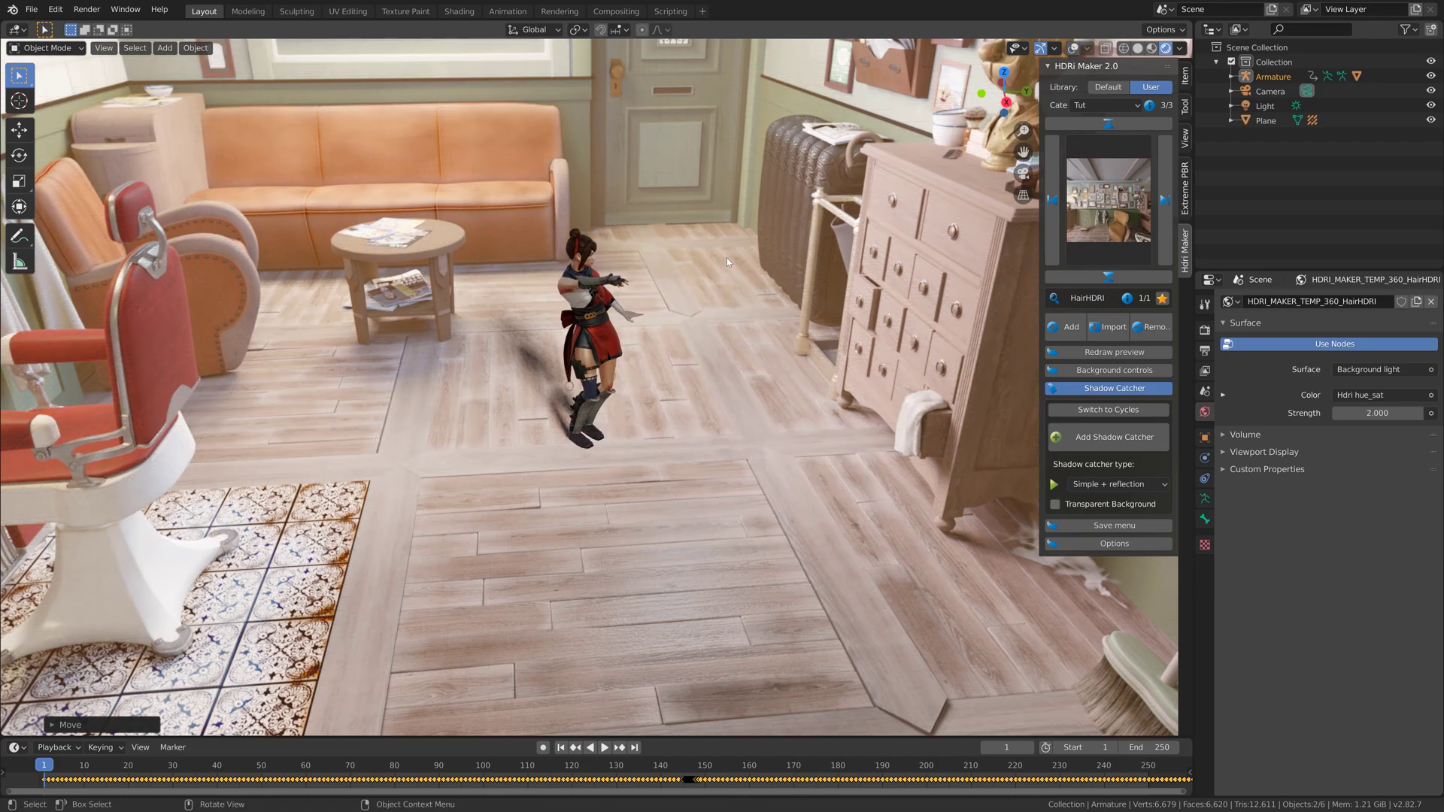
key("space")
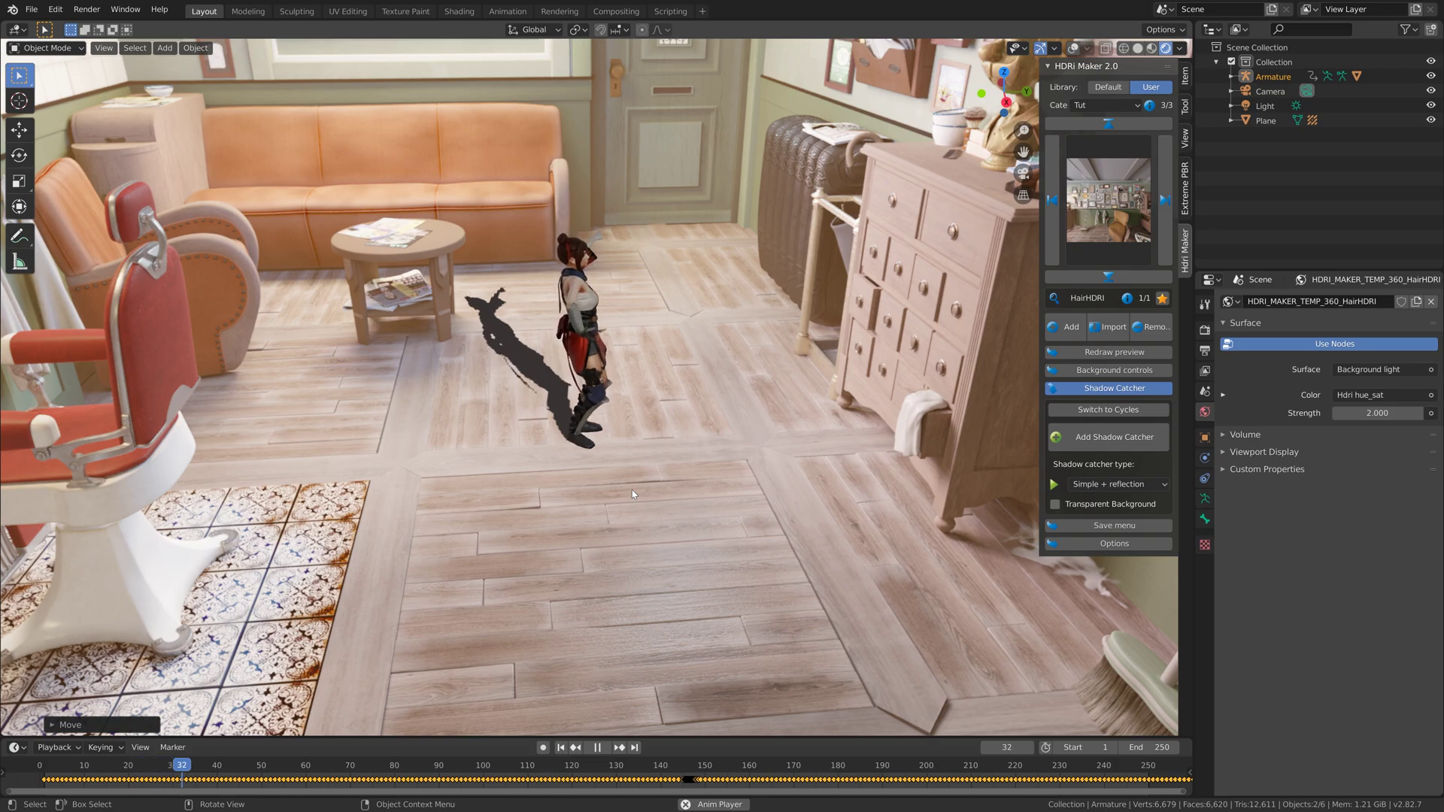
left_click(598, 748)
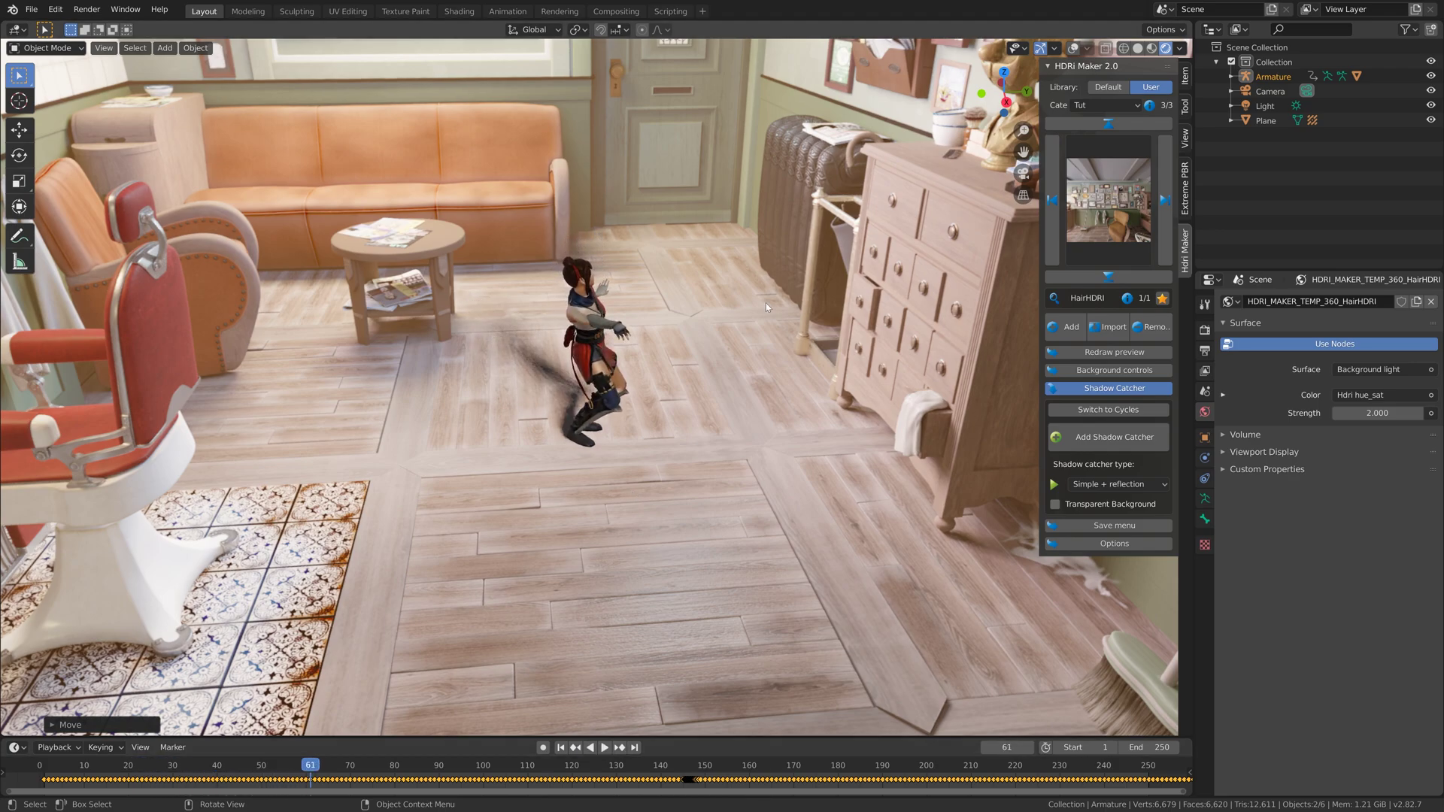
Rotate the dancer around the global Z axis so she faces the viewpoint.
key("r")
key("z")
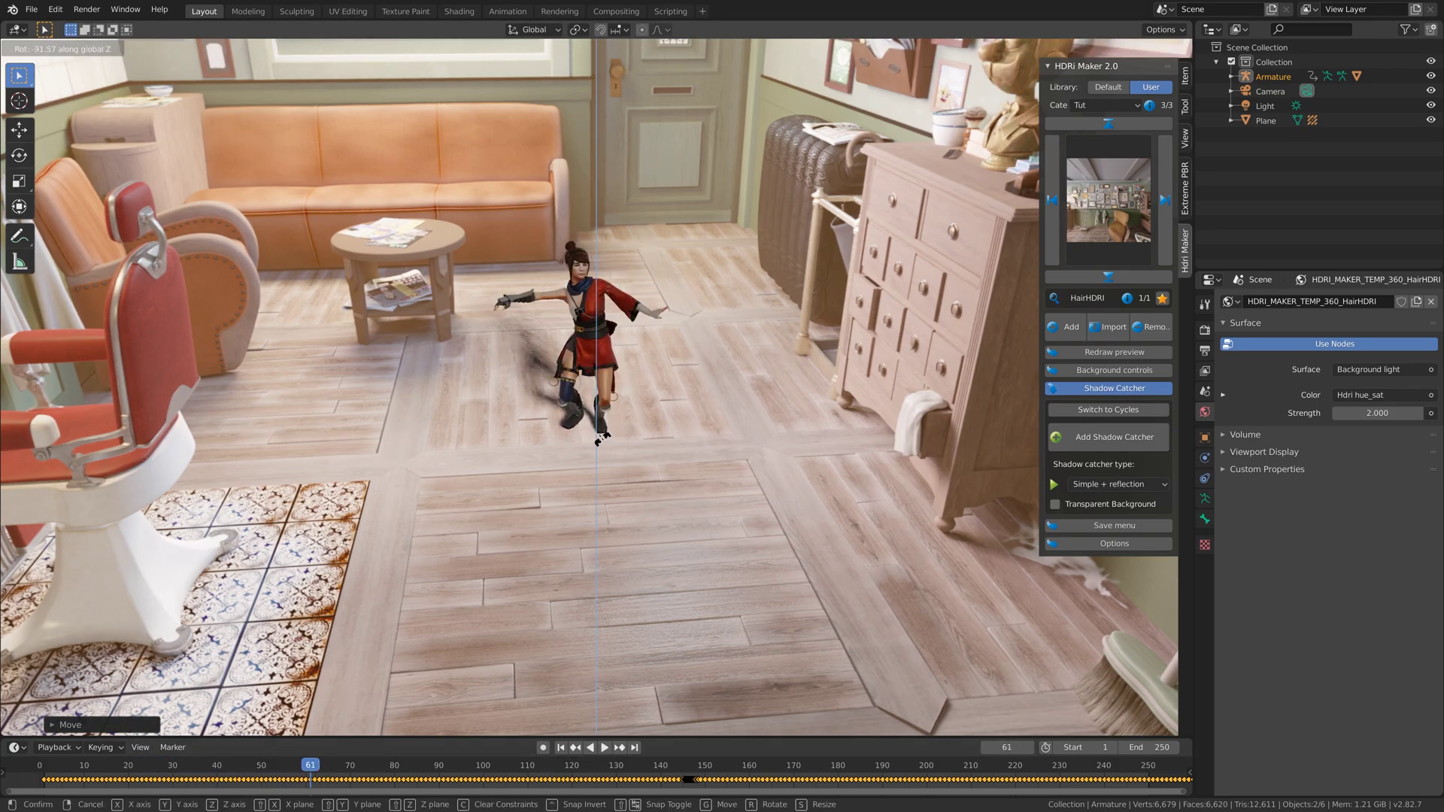
left_click(616, 425)
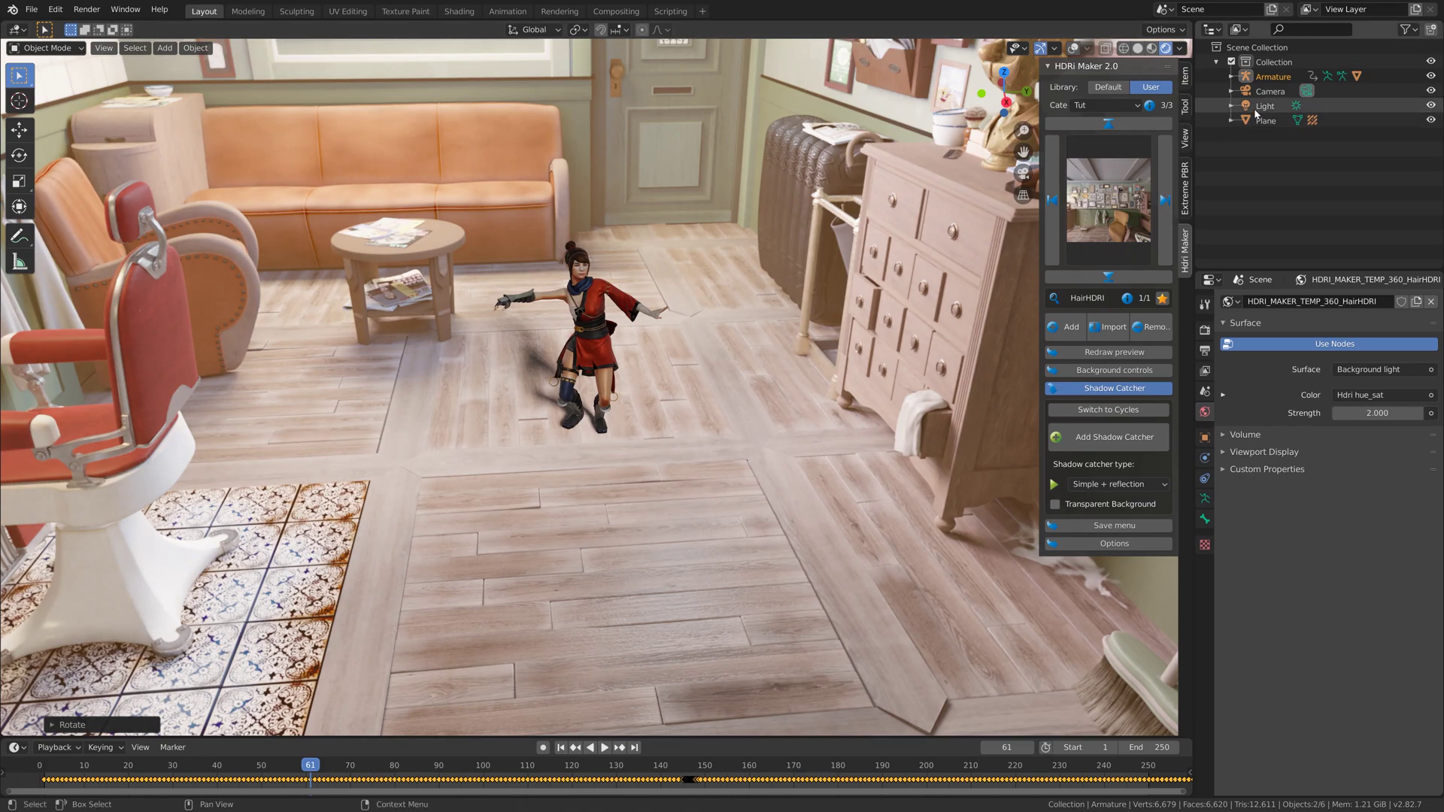
scroll(695, 251, "up", 2)
middle_click_drag(700, 254, 716, 250)
scroll(716, 251, "up", 1)
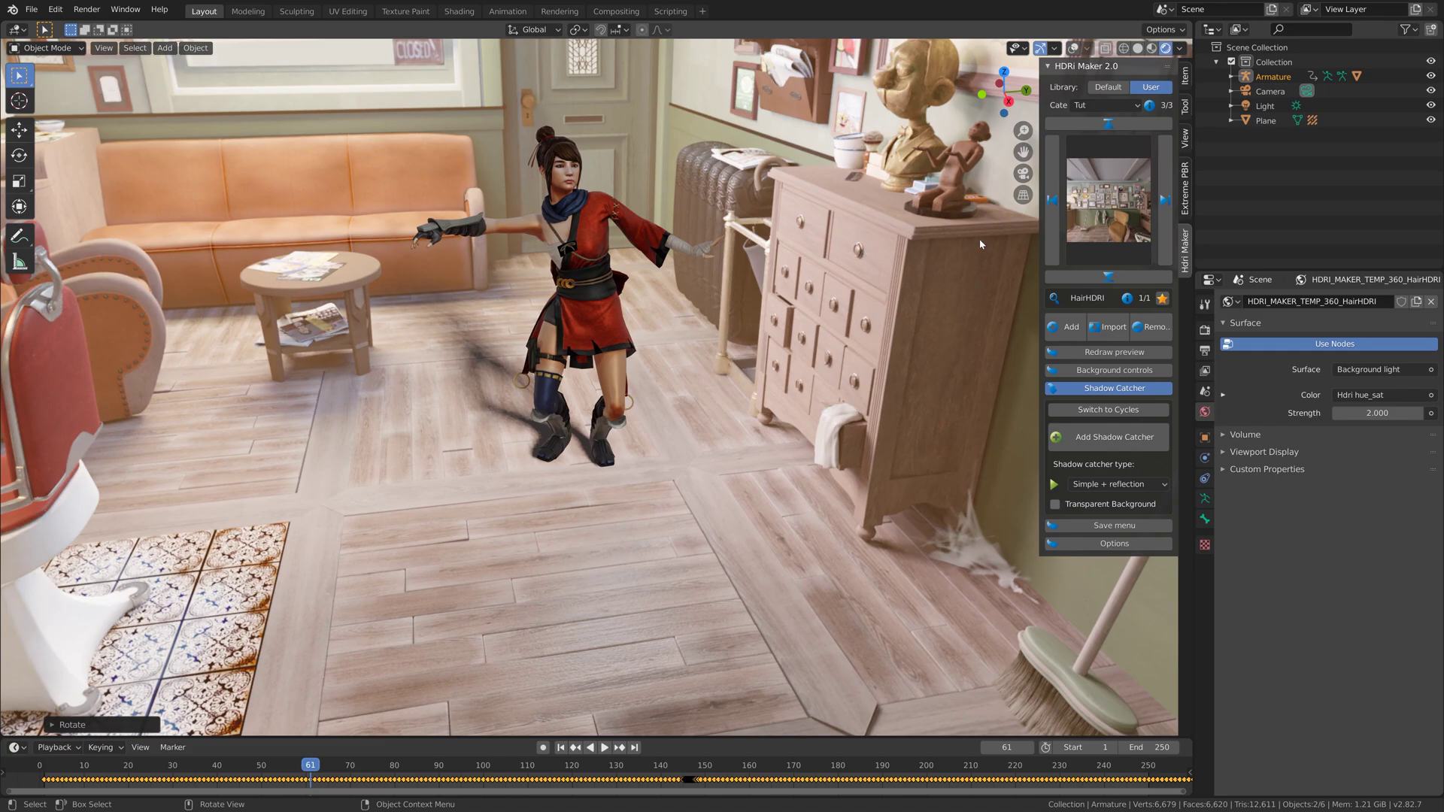
Try a strength of 15 on the Sun light, and settle on a strength of 10.
left_click(1266, 108)
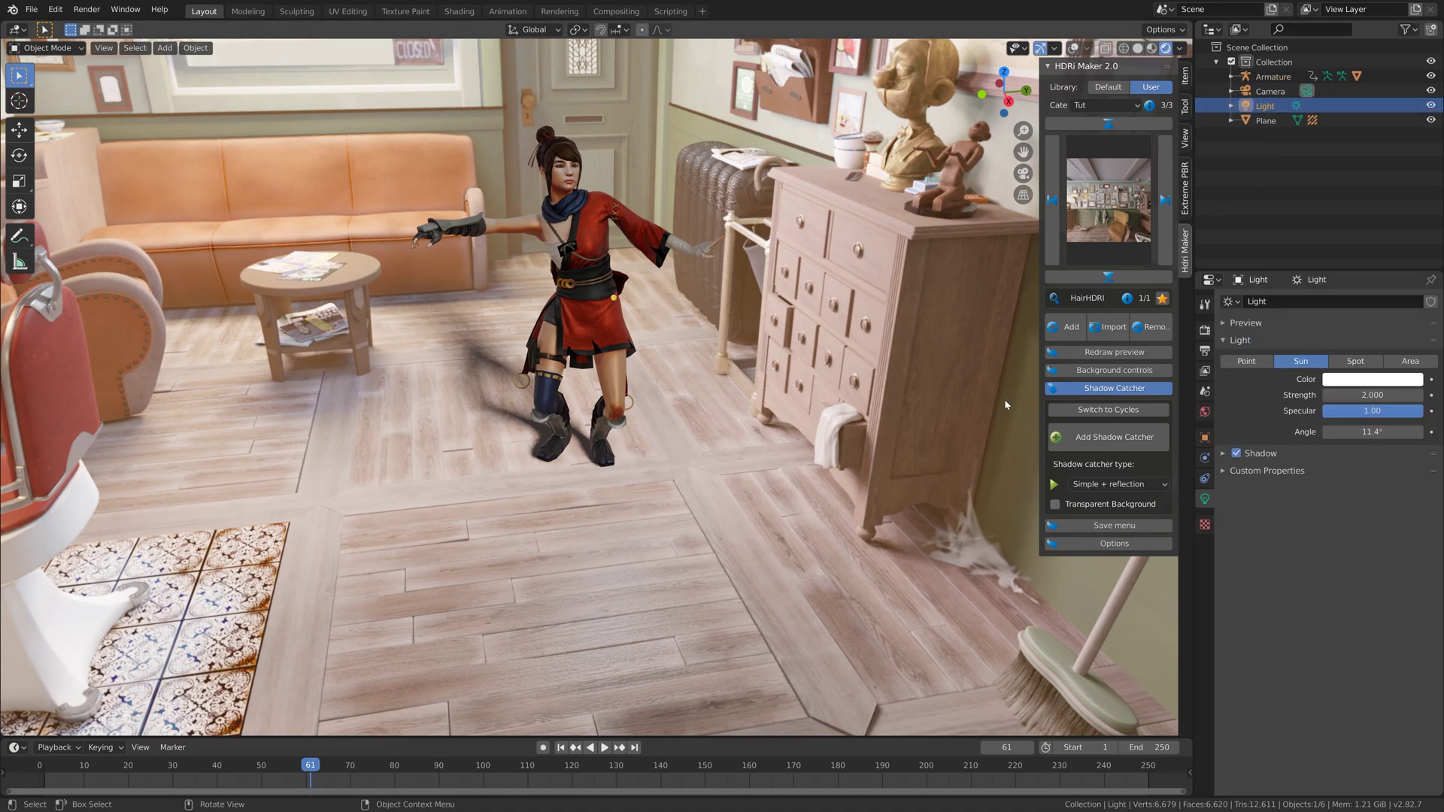
double_click(1372, 395)
type("15")
key("Return")
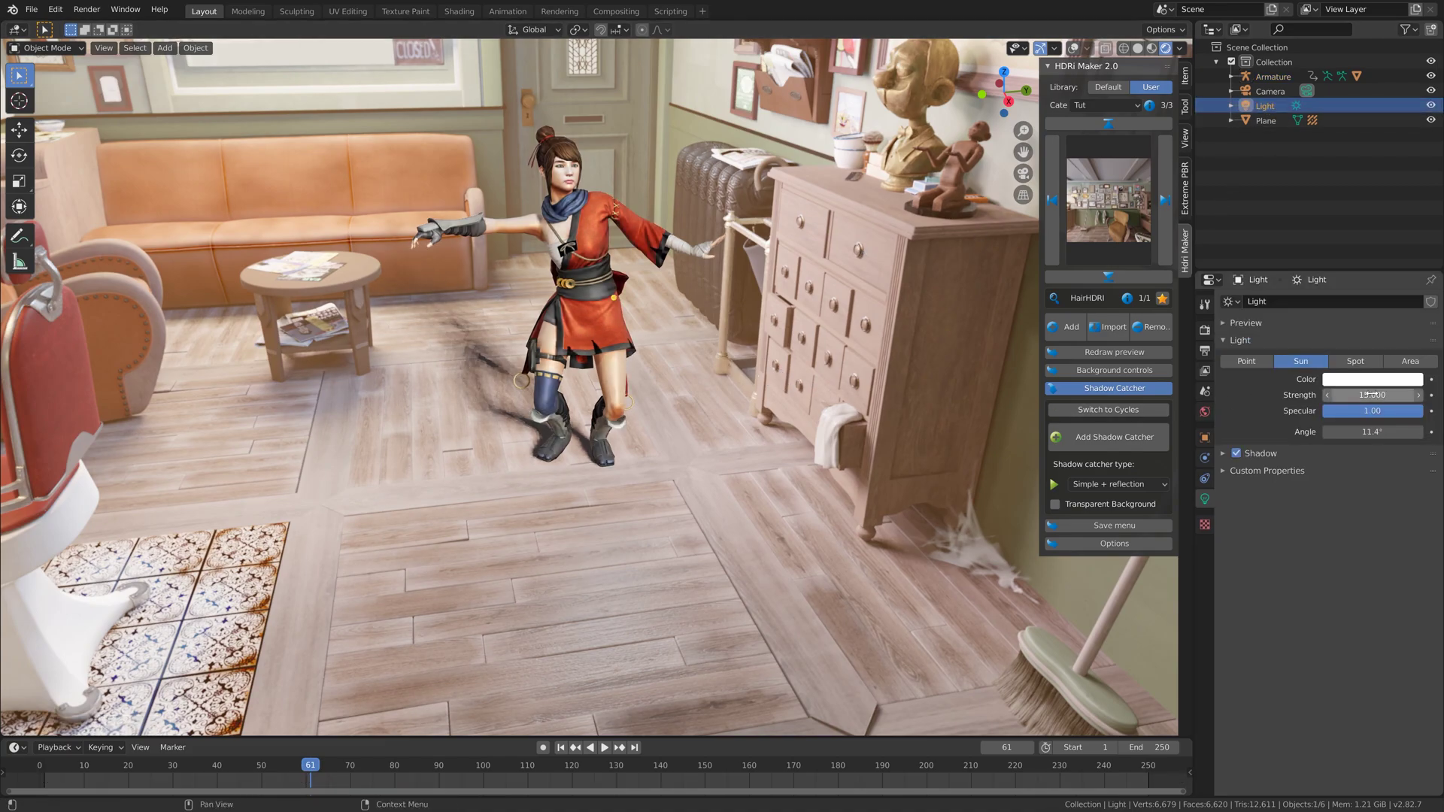
double_click(1397, 396)
type("10")
key("Return")
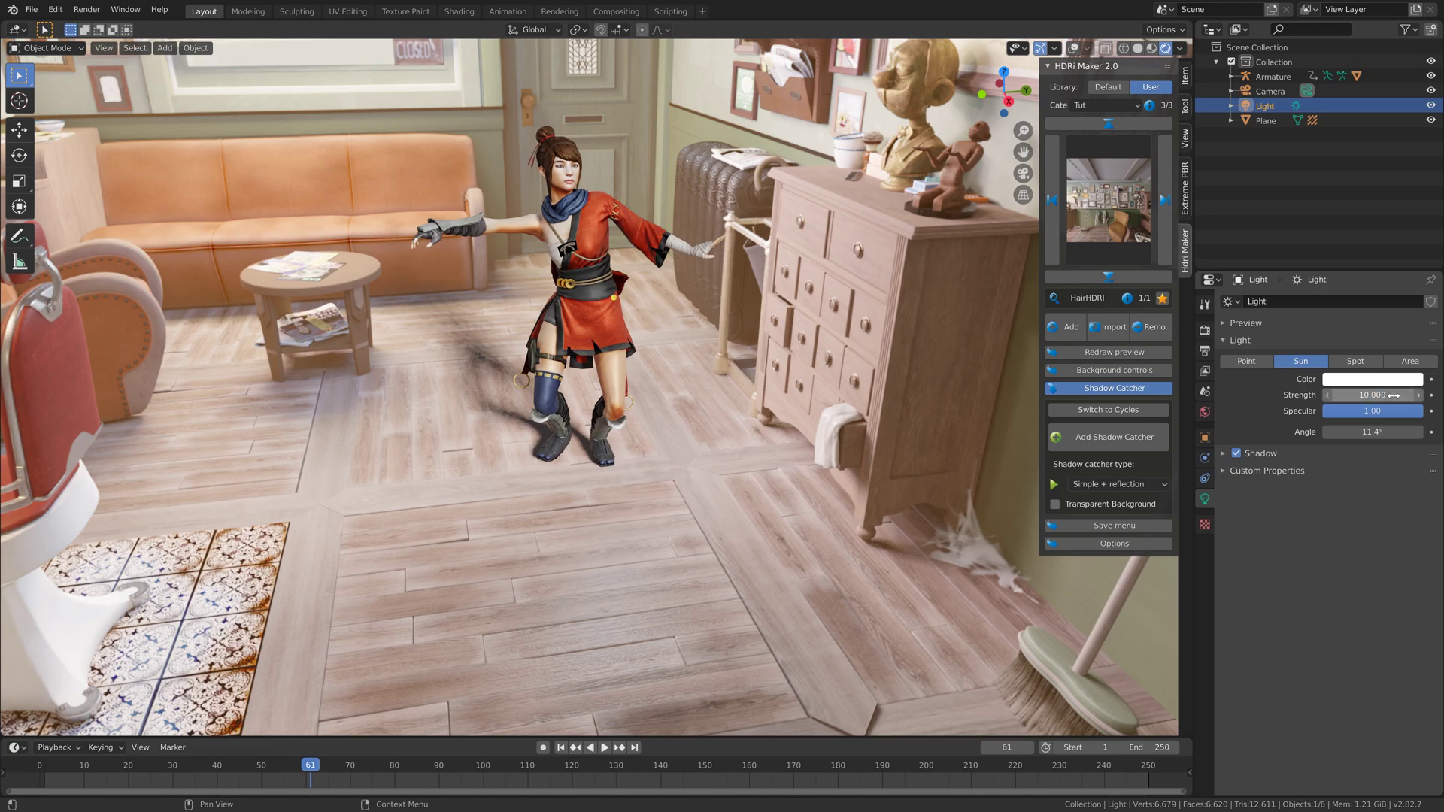
Play the dance animation and set the timeline's end frame to 1000.
middle_click_drag(777, 364, 774, 364)
scroll(665, 426, "down", 1)
scroll(663, 412, "up", 2)
scroll(661, 408, "down", 1)
middle_click_drag(662, 407, 660, 394)
left_click(604, 747)
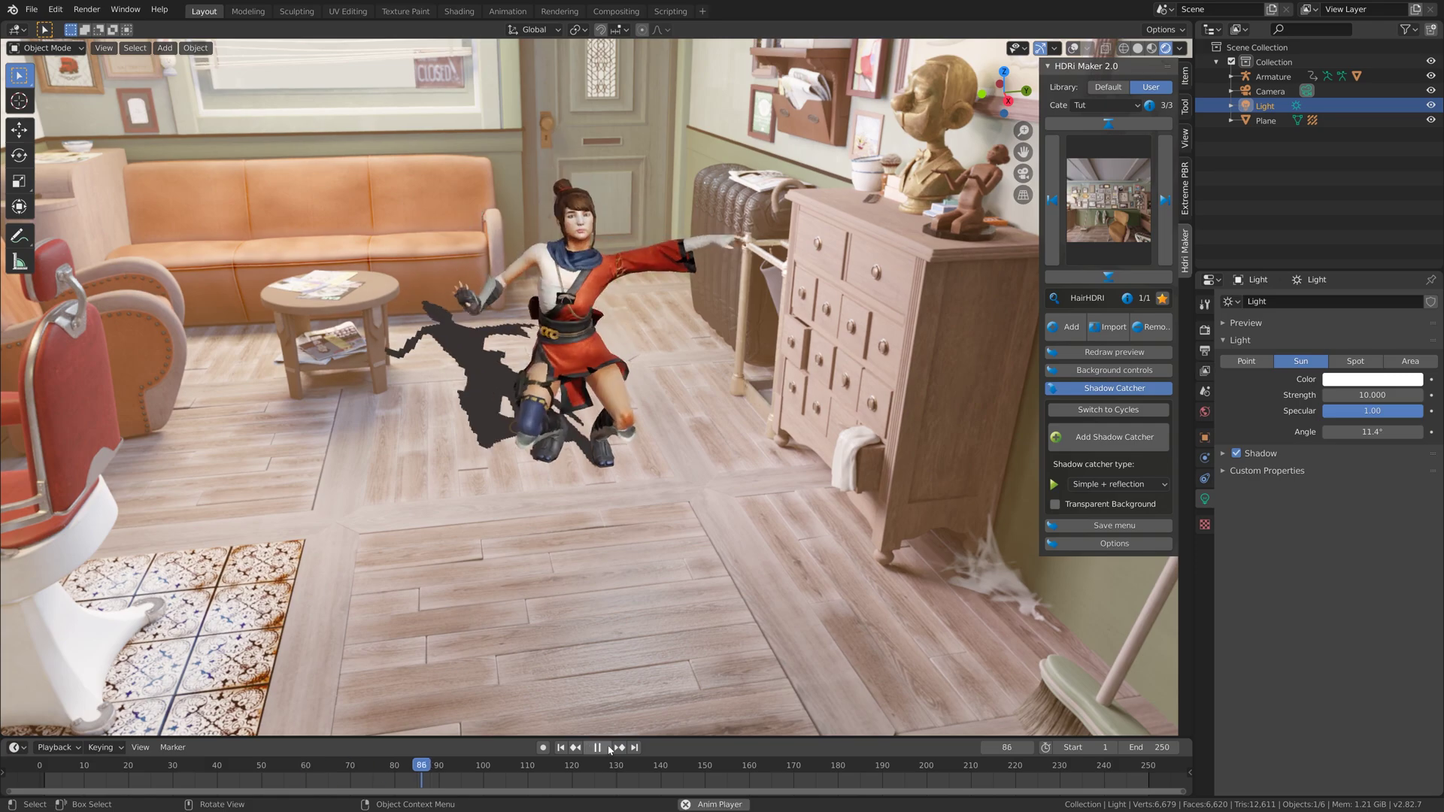
left_click(1144, 747)
type("1000")
key("Return")
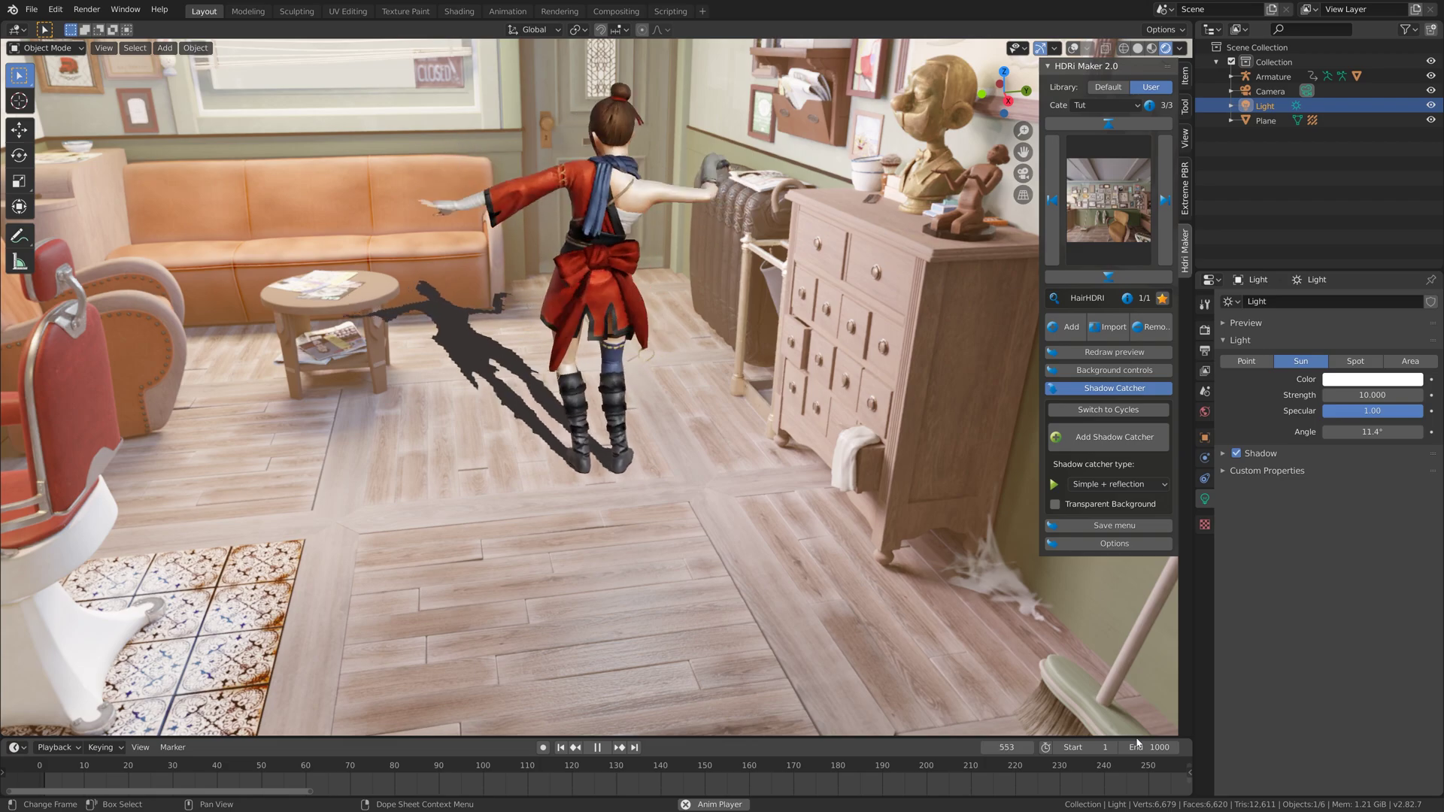
left_click(1272, 78)
key("r")
key("z")
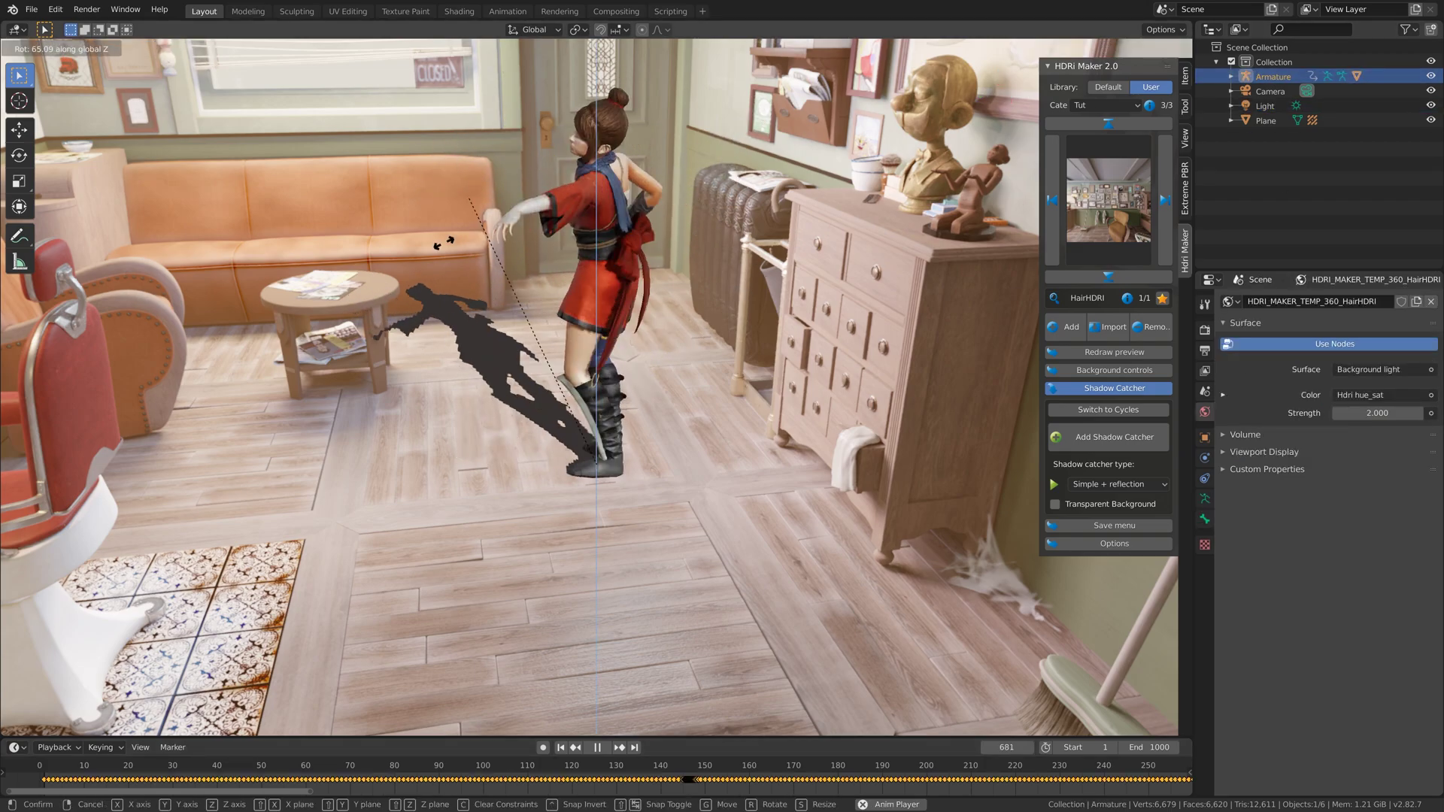
key("Escape")
Stop the animation at frame 177 and align the camera to a lower view facing the dancer.
left_click(61, 765)
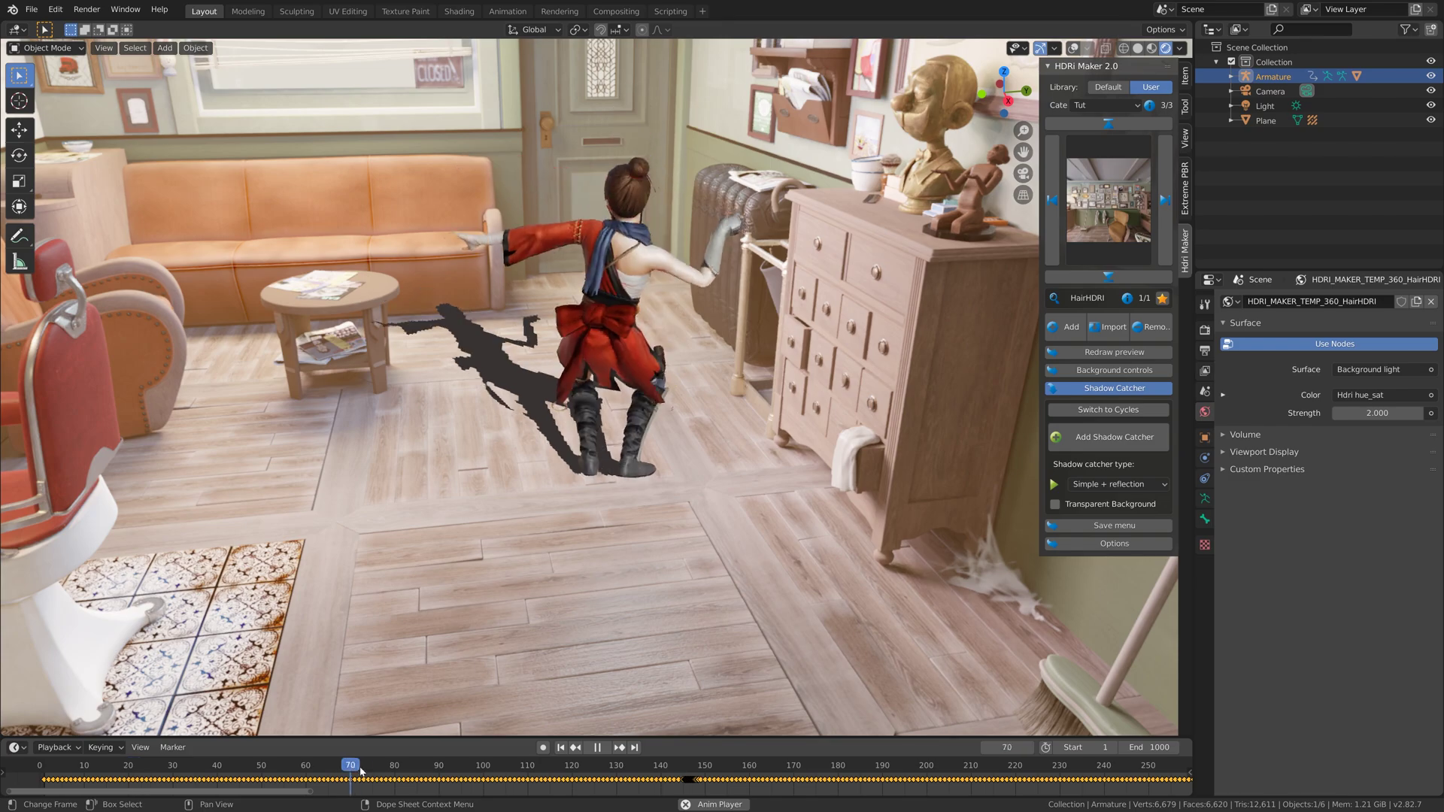
left_click(596, 748)
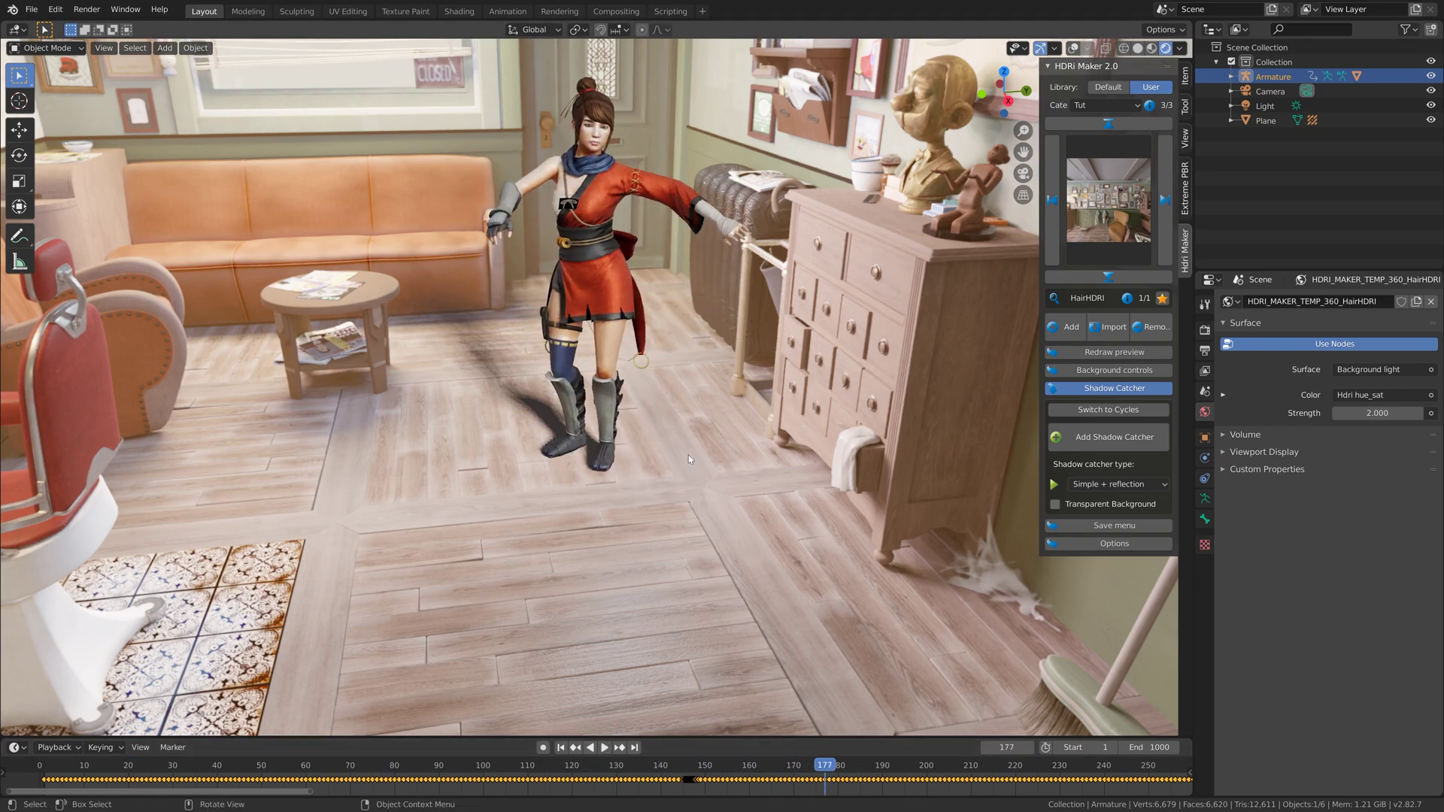
middle_click_drag(714, 449, 714, 440)
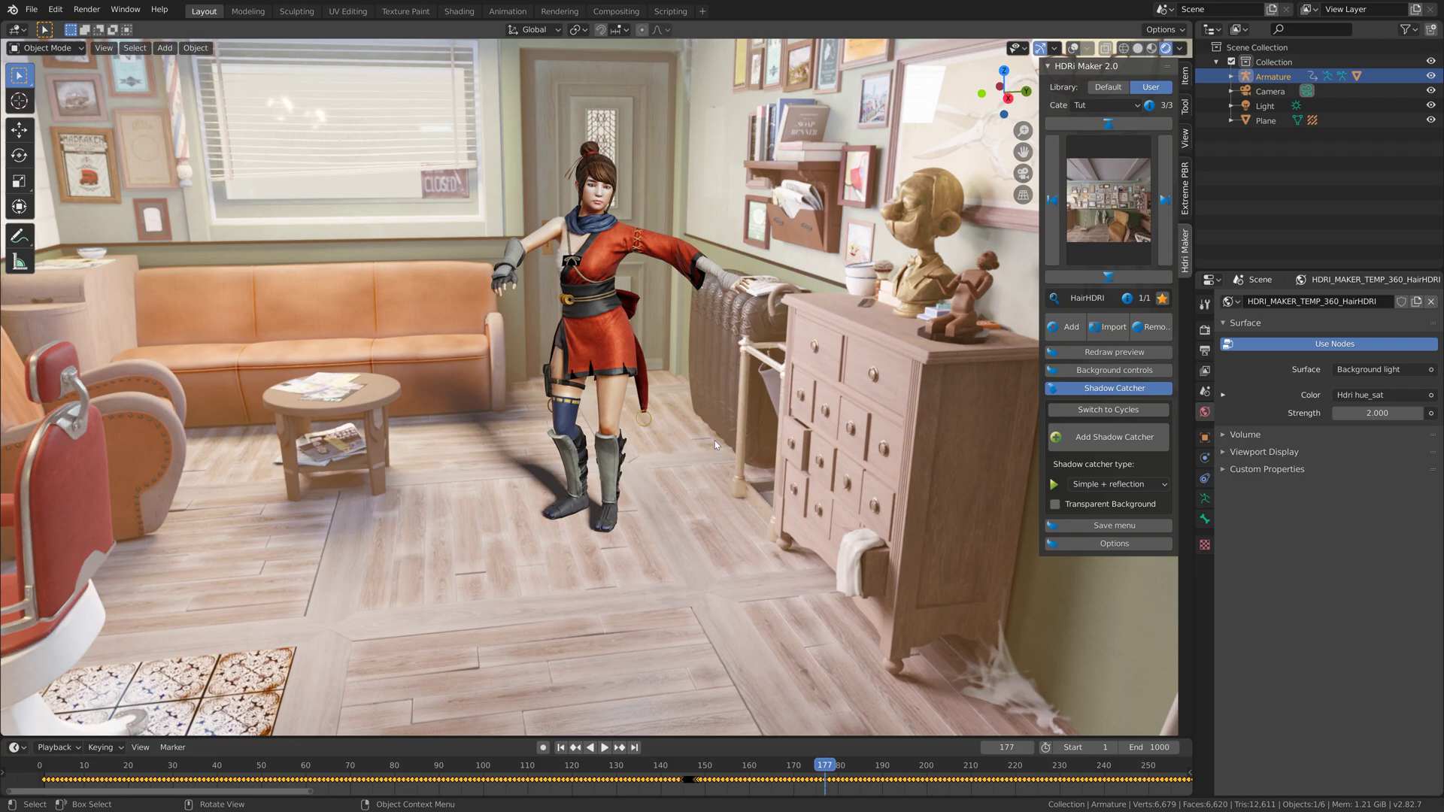
key("ctrl+alt+KP_0")
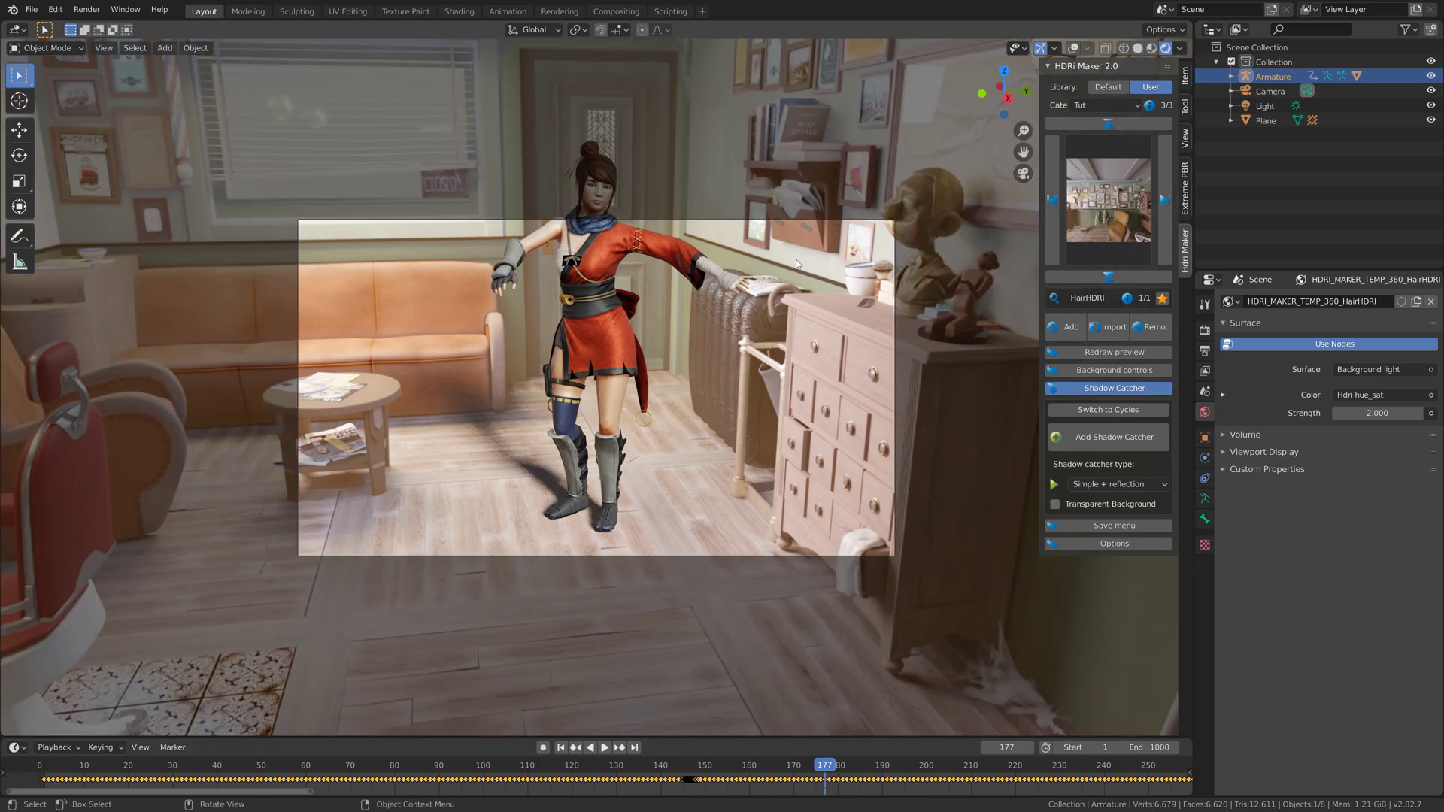
Select the camera and move it back and vertically until the whole dancer fits inside the frame.
left_click(1186, 138)
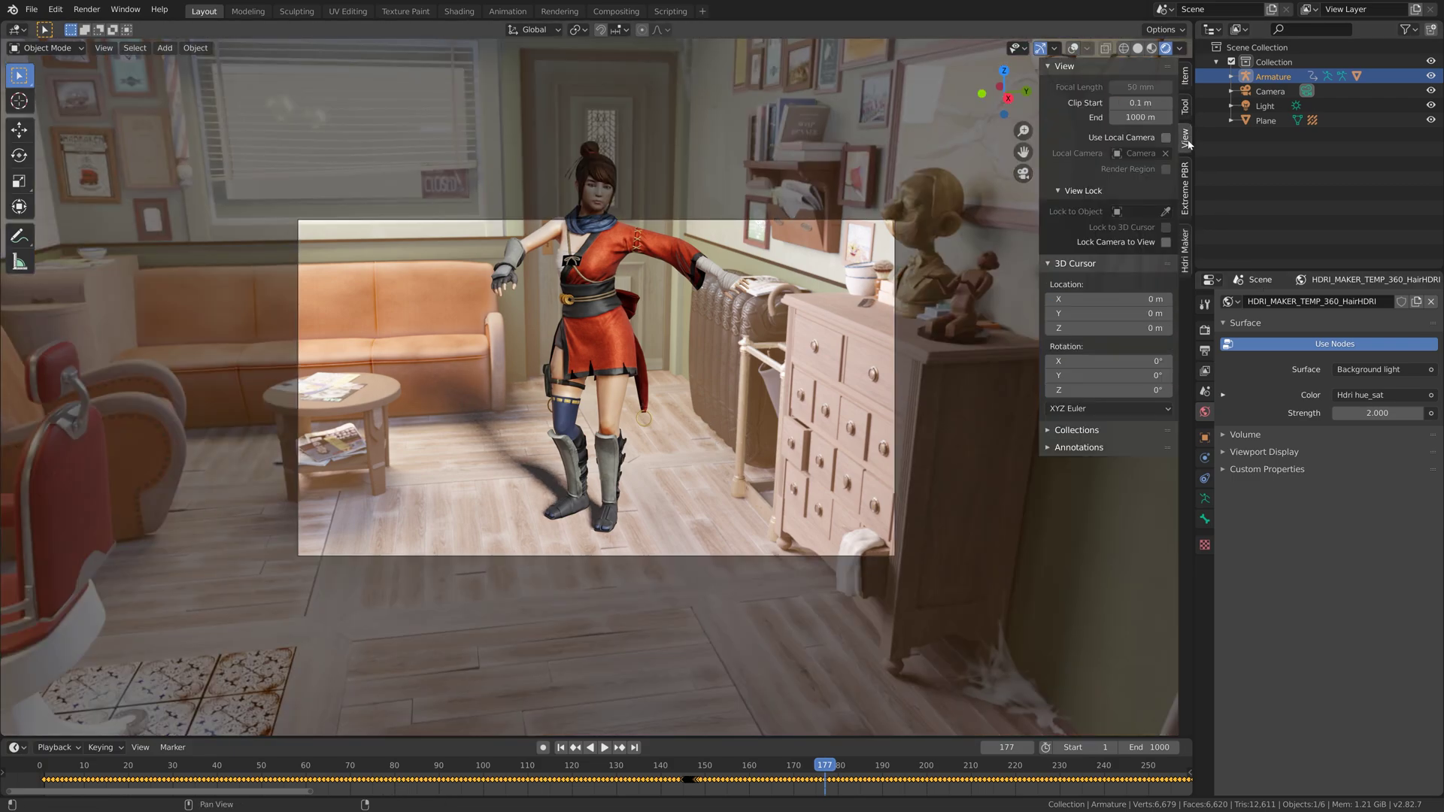
left_click(845, 221)
key("g")
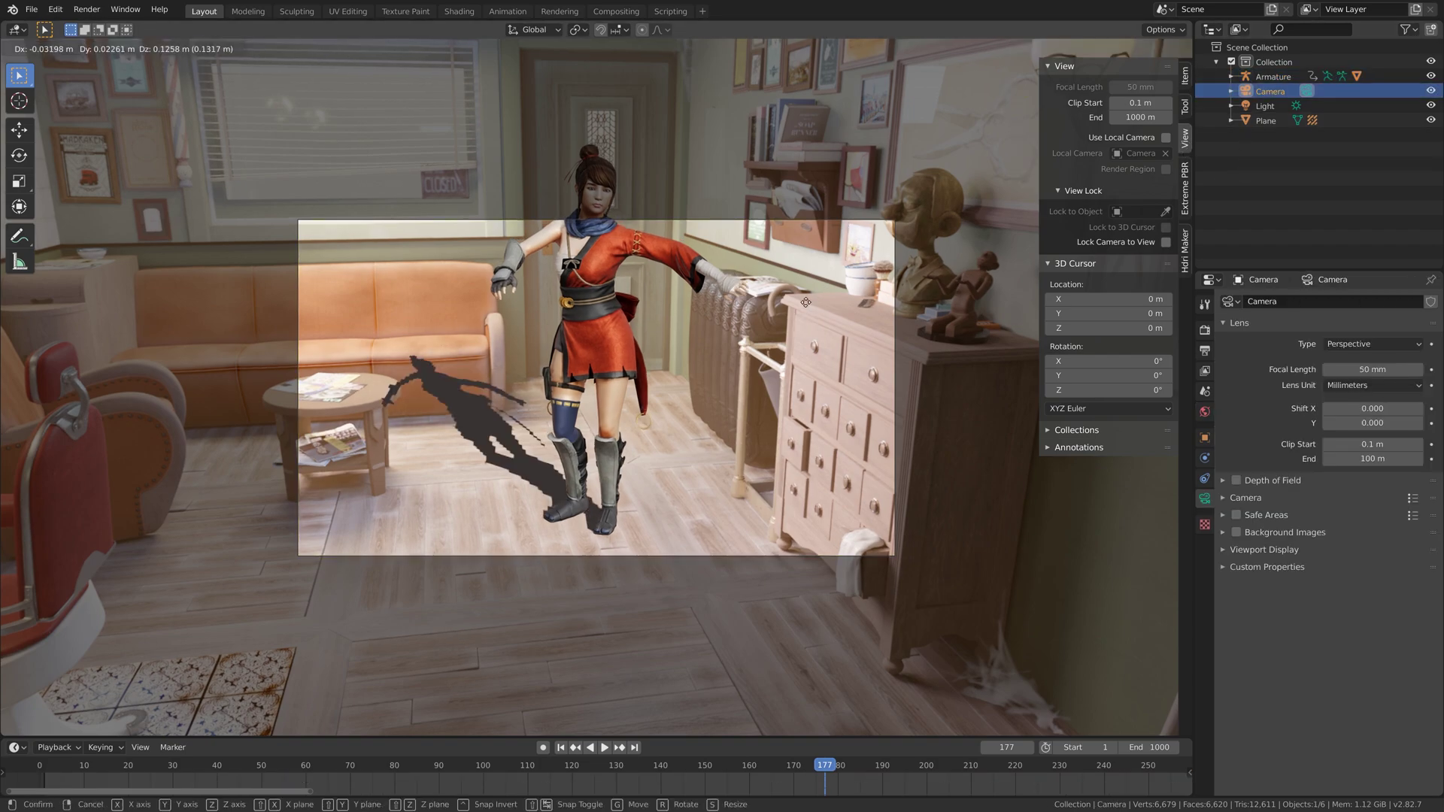
left_click(803, 320)
key("g")
key("z")
key("z")
left_click(741, 406)
key("g")
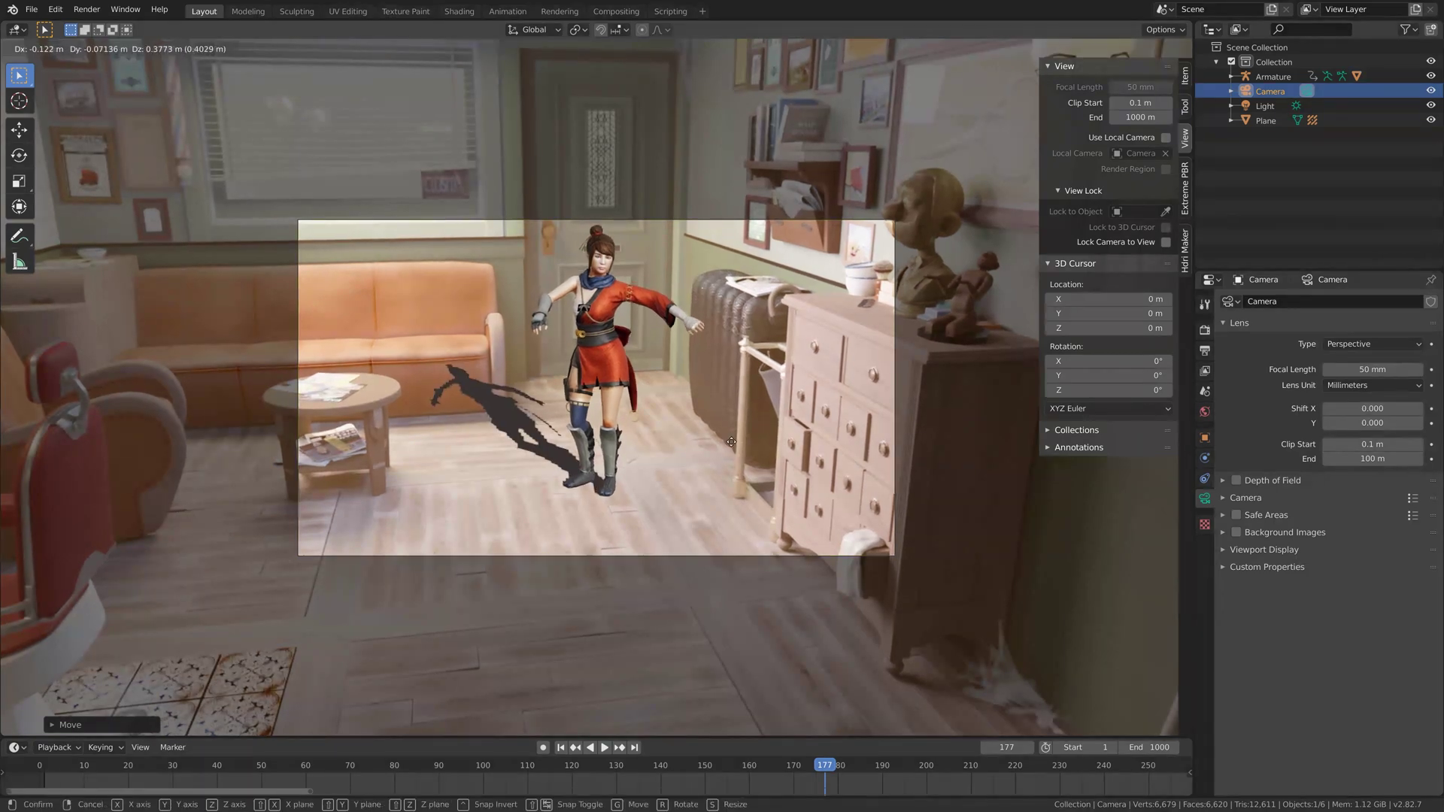
left_click(753, 323)
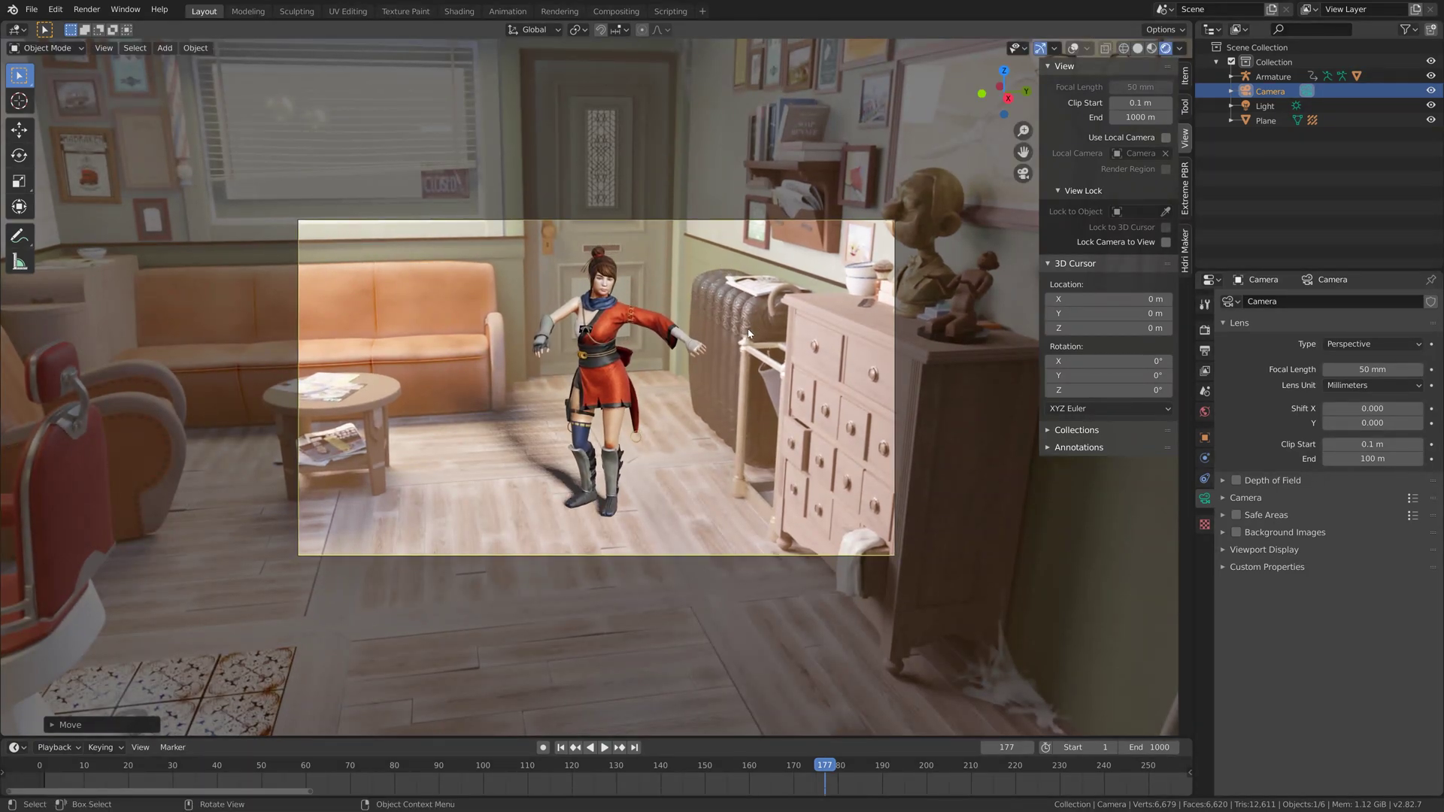
Lock the camera to the view, bring it closer to the dancer and widen its focal length to 36 mm.
key("Home")
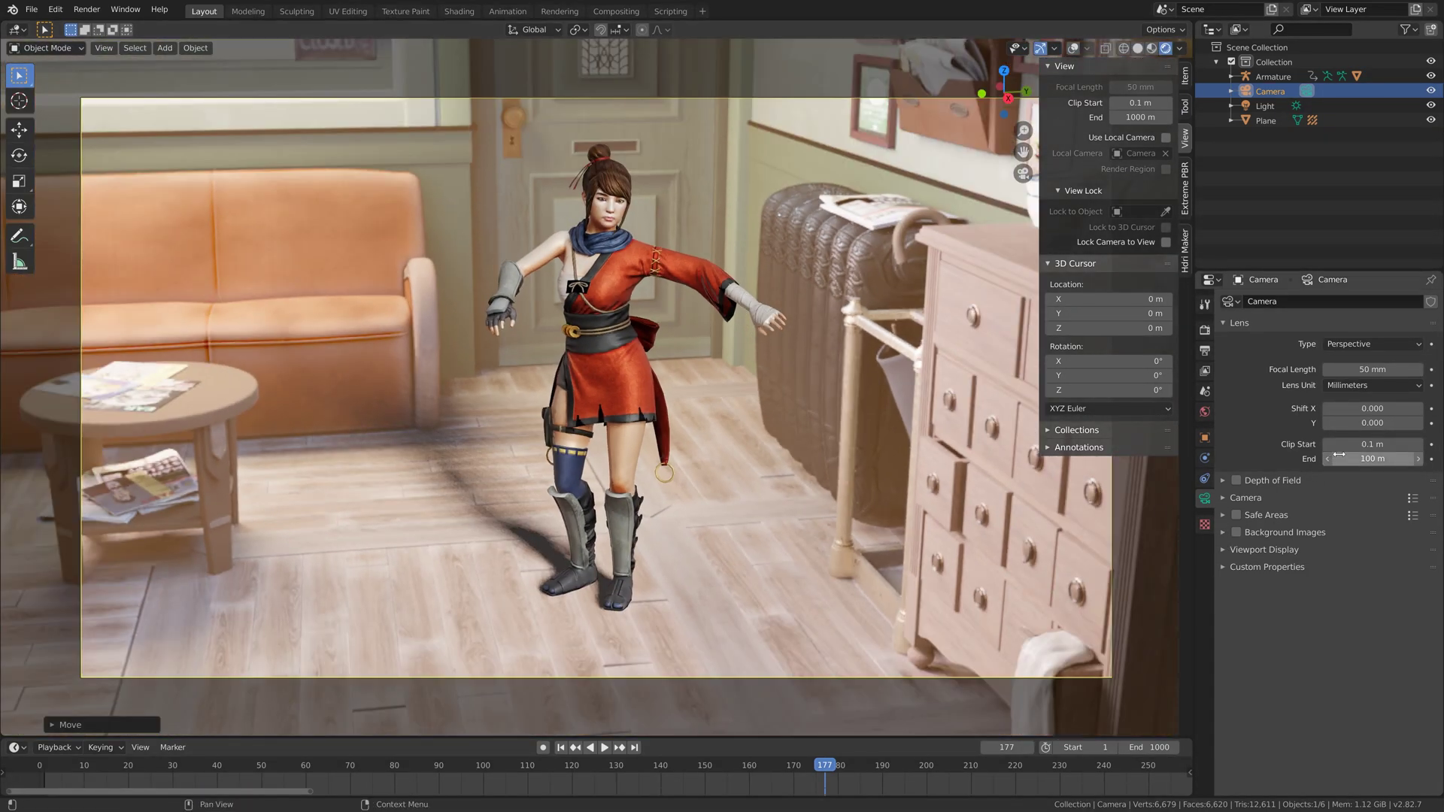
mouse_move(1373, 364)
left_mouse_down()
mouse_move(1406, 364)
mouse_move(1364, 363)
mouse_move(1383, 368)
left_mouse_up()
scroll(596, 387, "down", 2)
left_click(1165, 243)
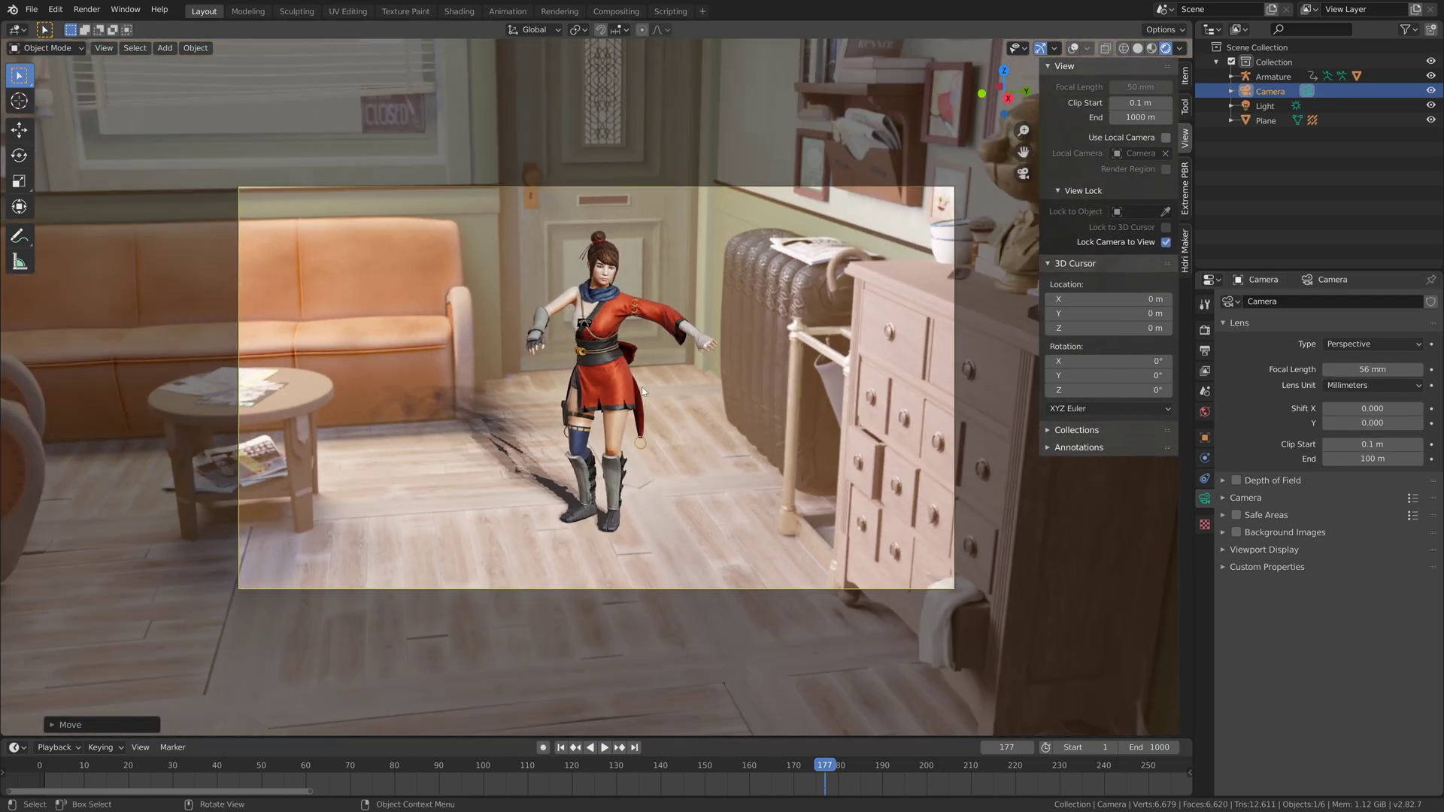
scroll(642, 387, "up", 3)
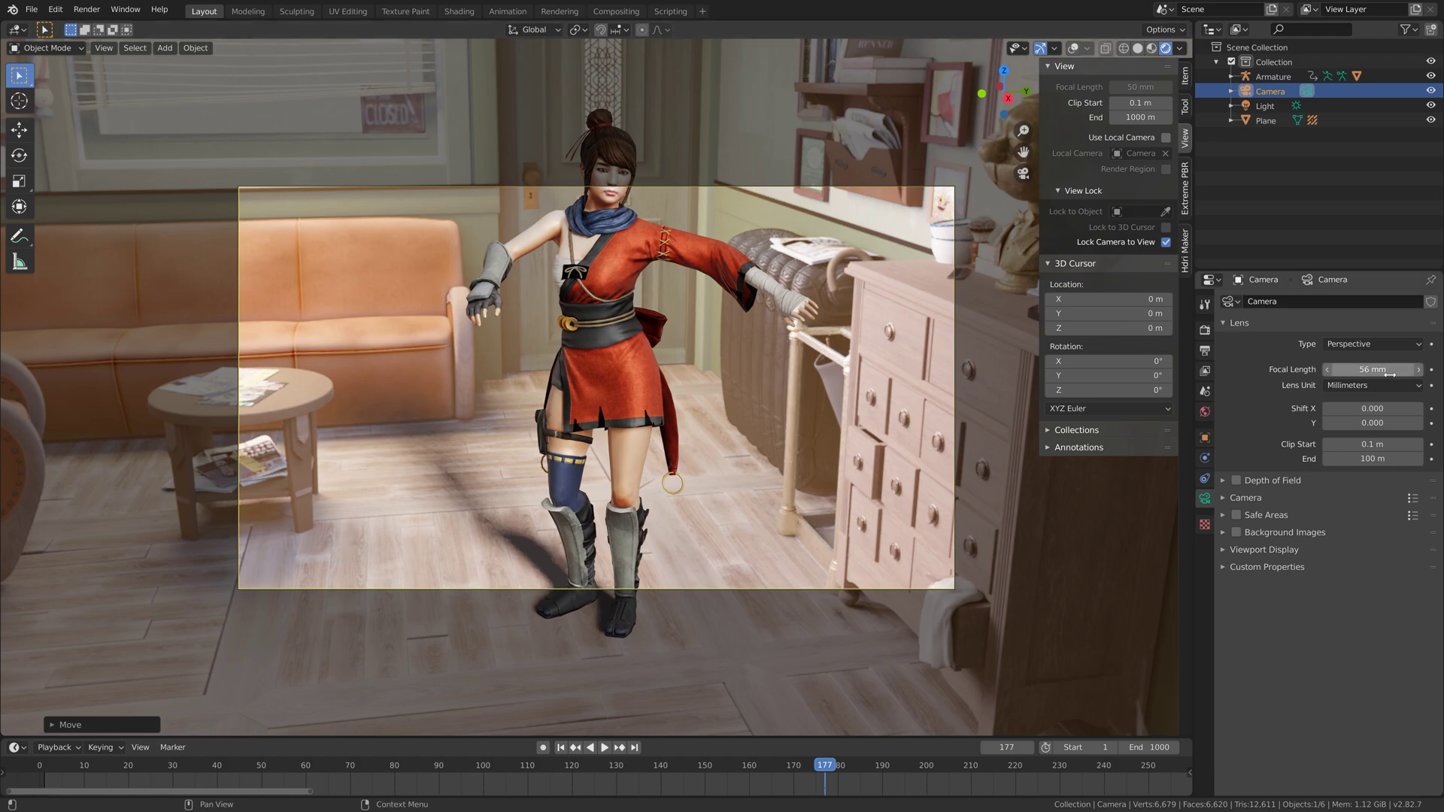
left_click_drag(1391, 374, 1346, 374)
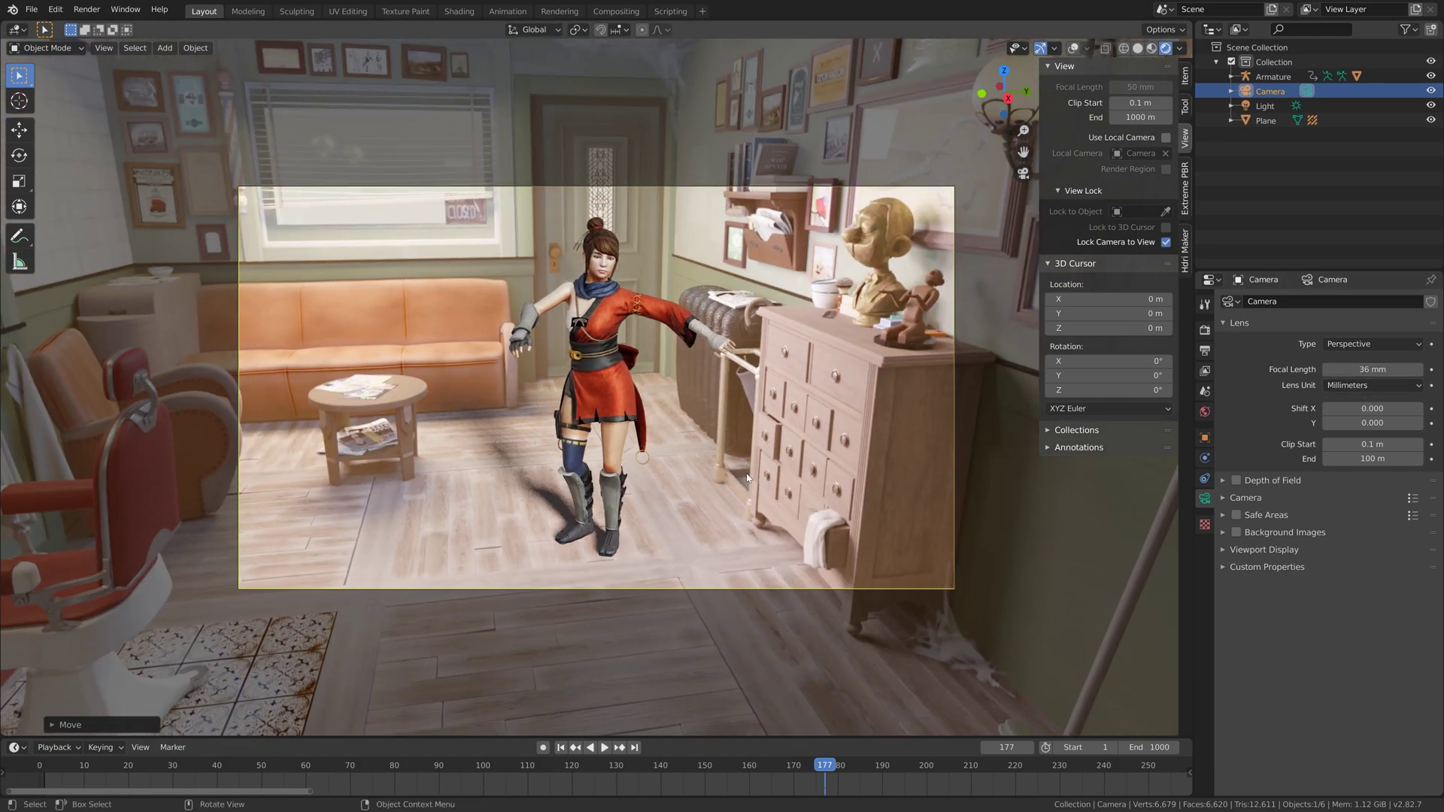
Play the dance through the camera from frame 177 and stop at frame 450.
left_click(604, 747)
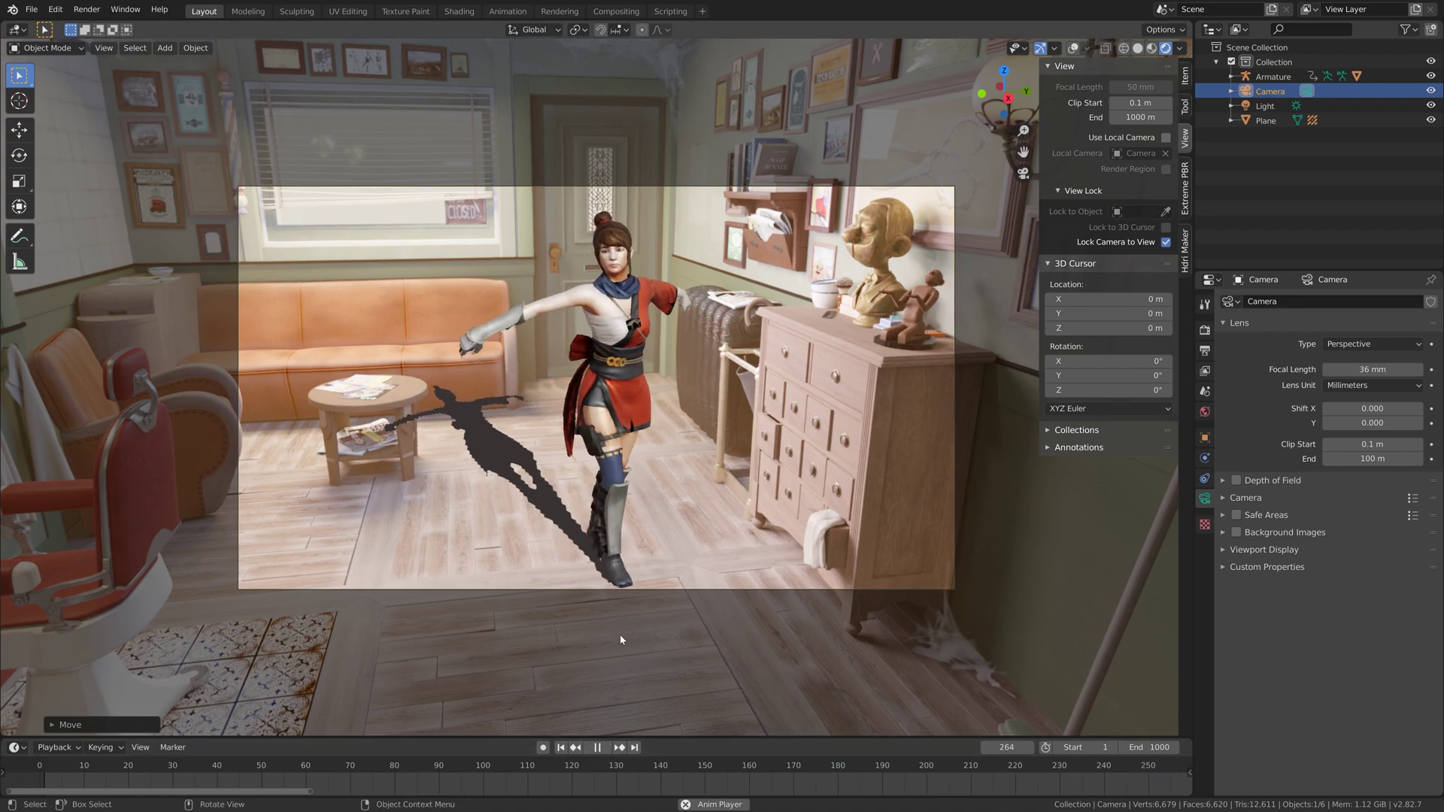
left_click(598, 748)
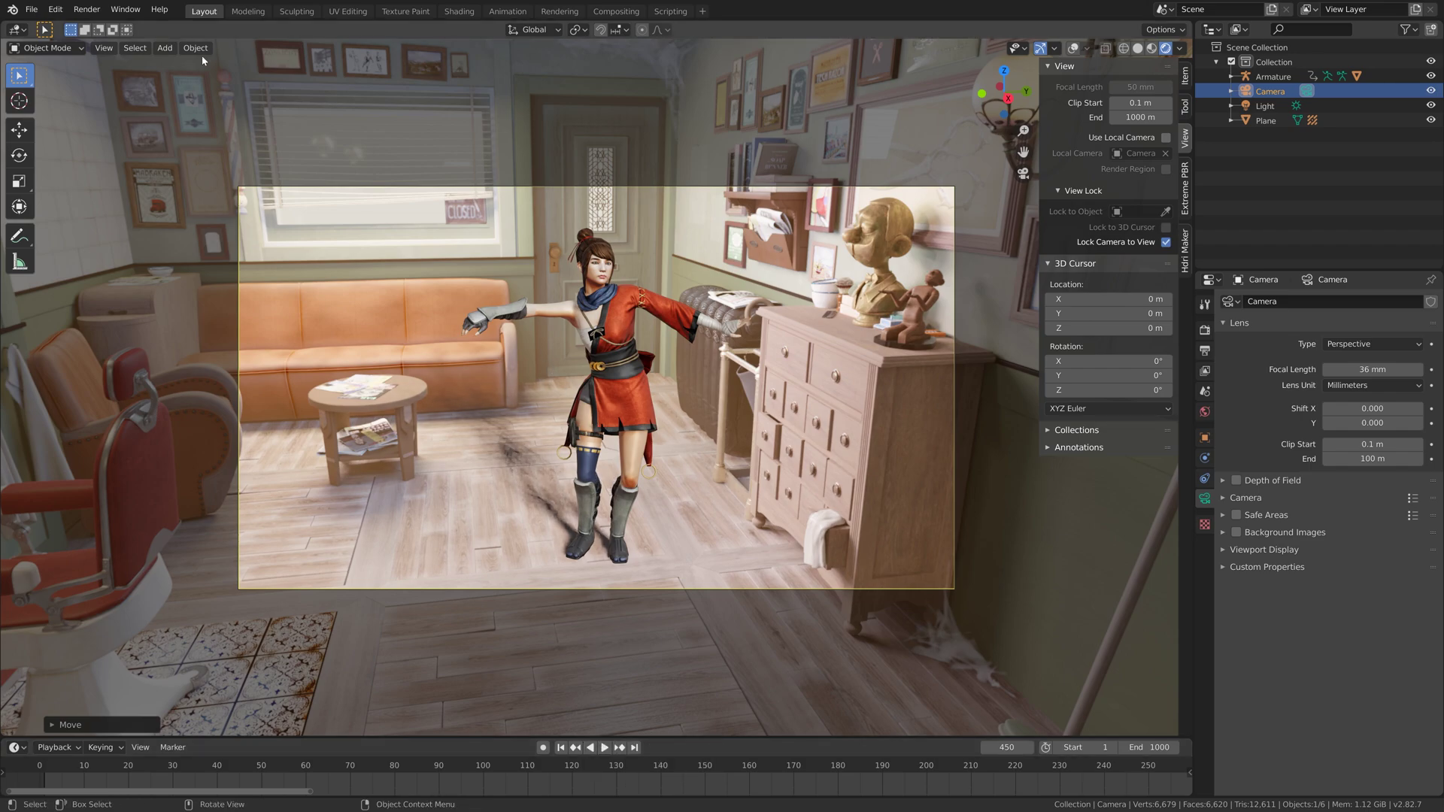
Save the scene as tut.blend in D:\Blender\HDRI\, overwriting the existing file.
left_click(31, 9)
left_click(83, 121)
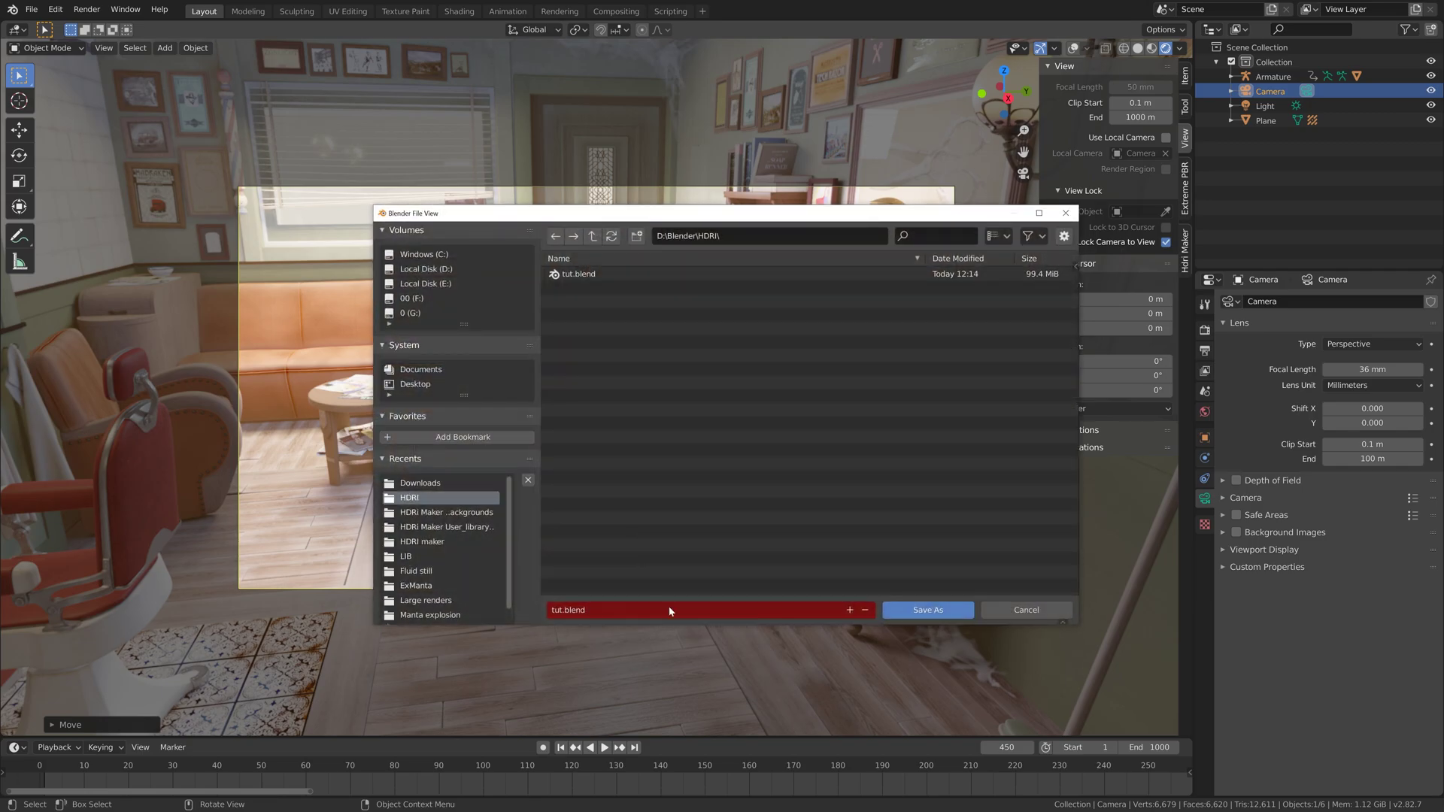
left_click(927, 610)
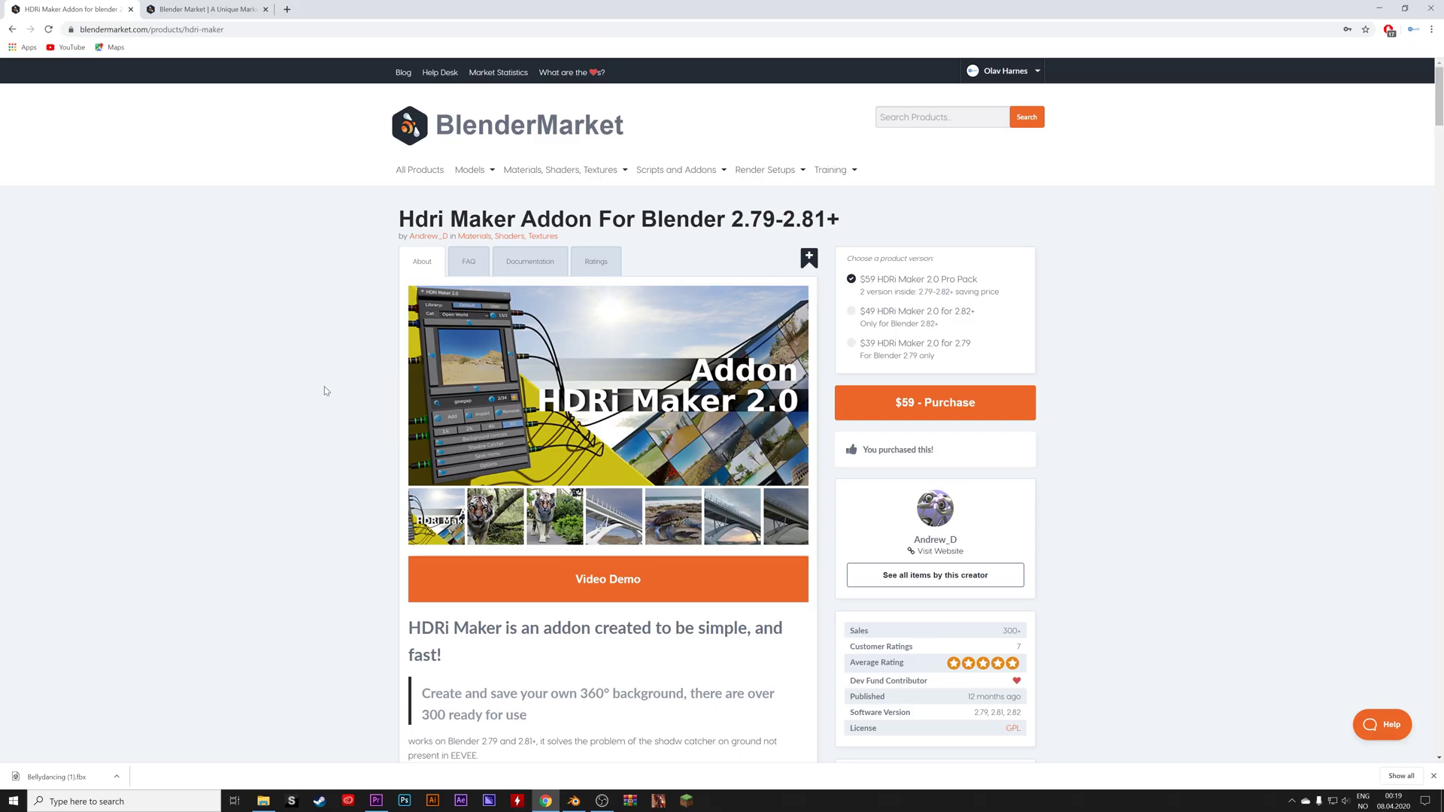
Switch to the BlenderMarket page of the HDRi Maker add-on and look through its feature descriptions.
scroll(352, 418, "down", 10)
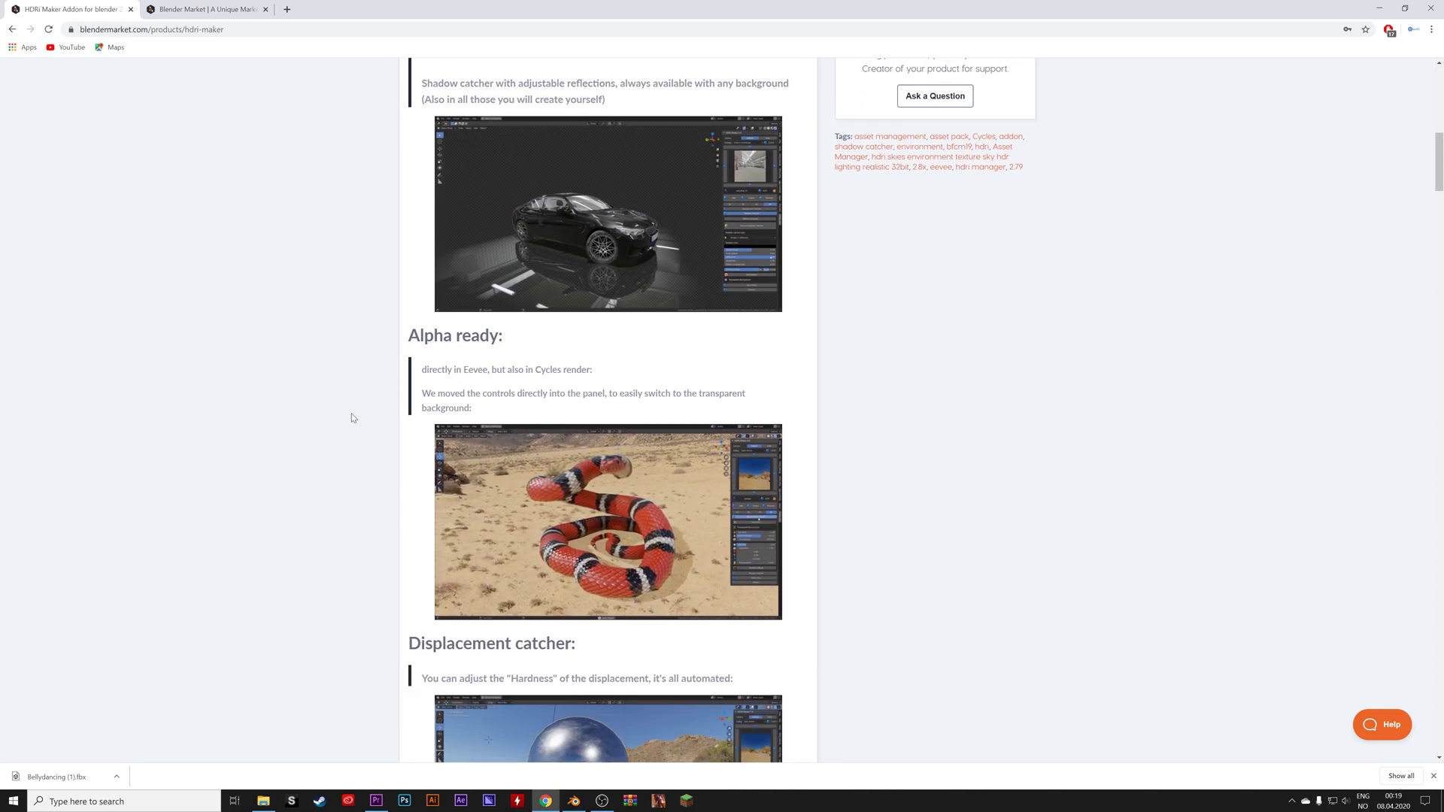
scroll(352, 418, "down", 5)
scroll(352, 418, "down", 4)
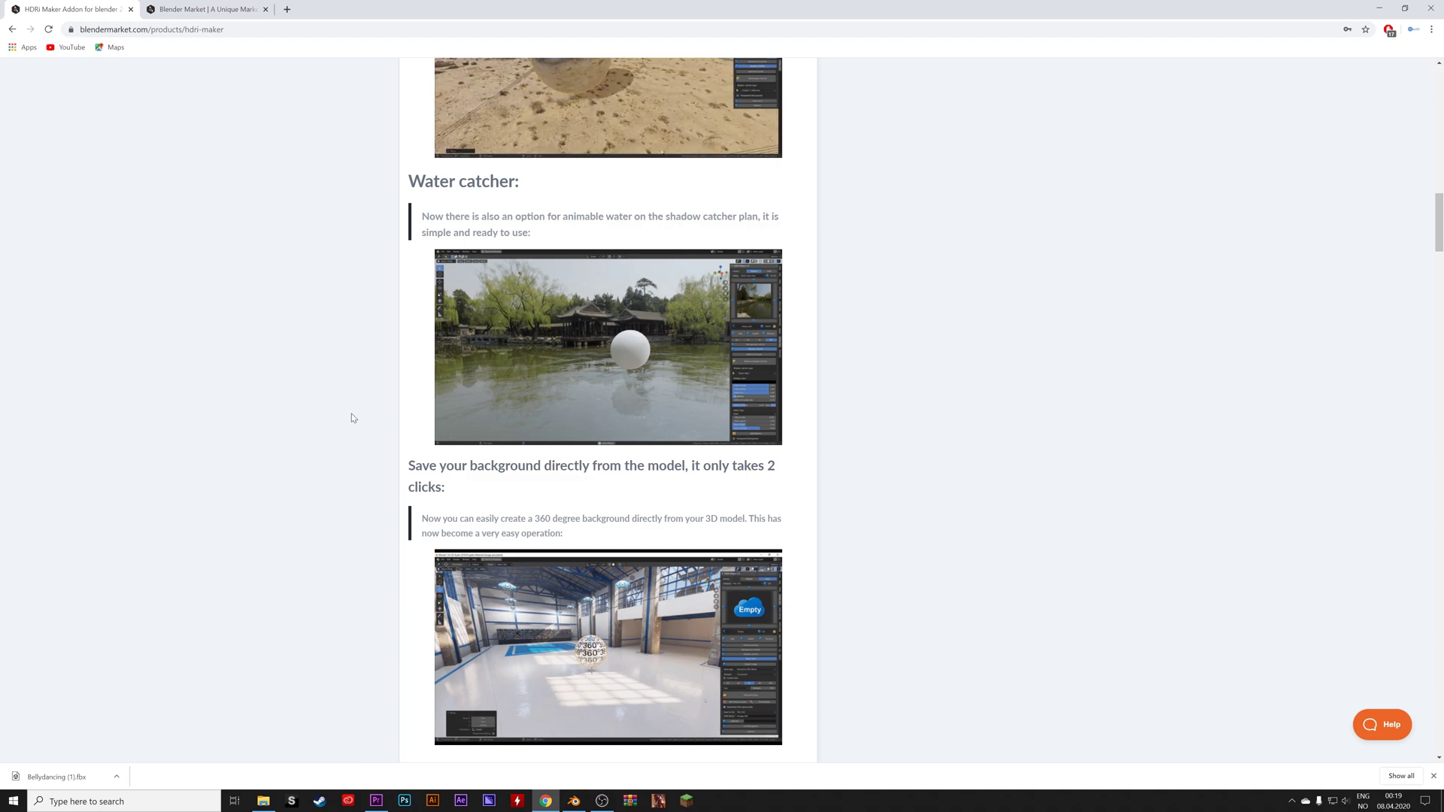
scroll(351, 418, "down", 5)
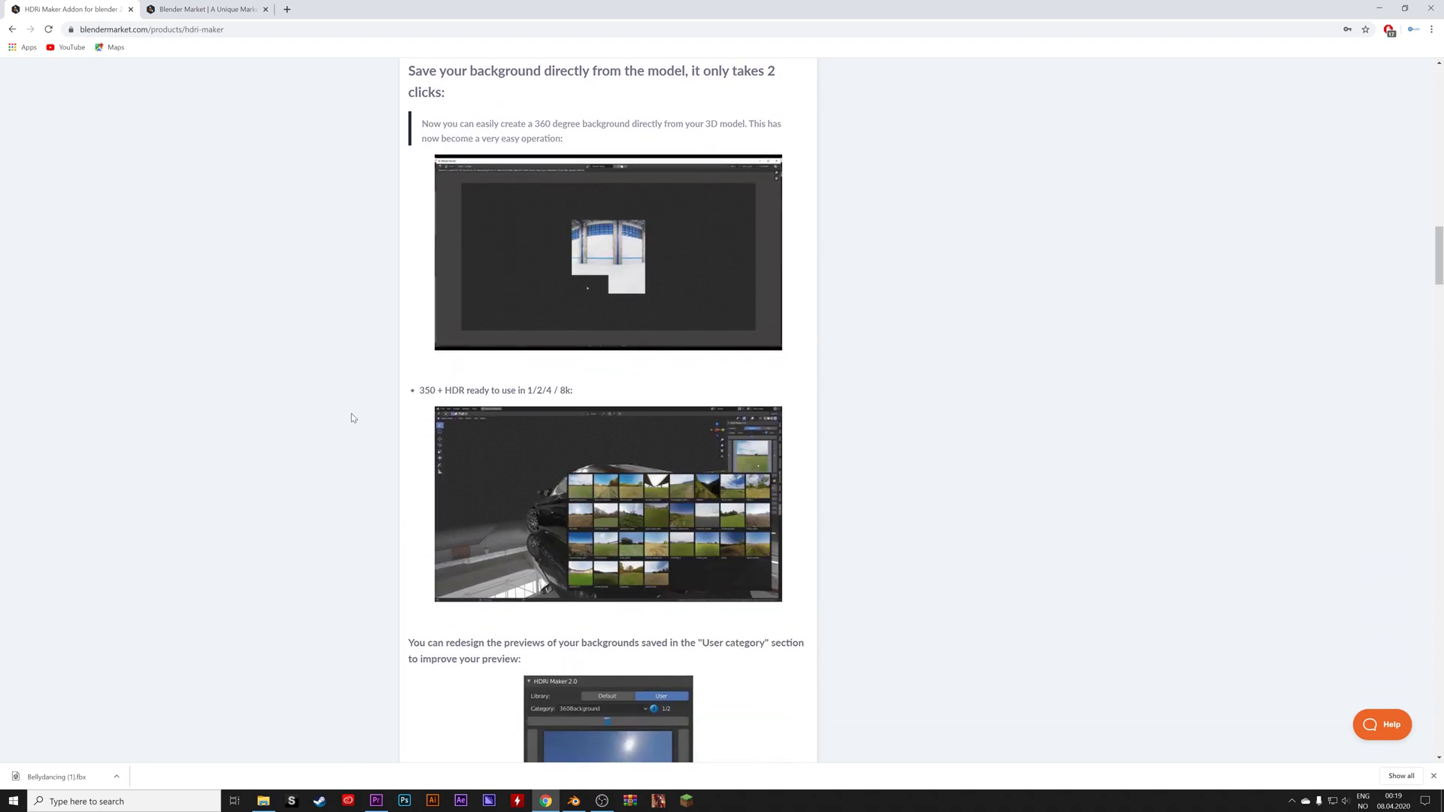
scroll(352, 418, "down", 4)
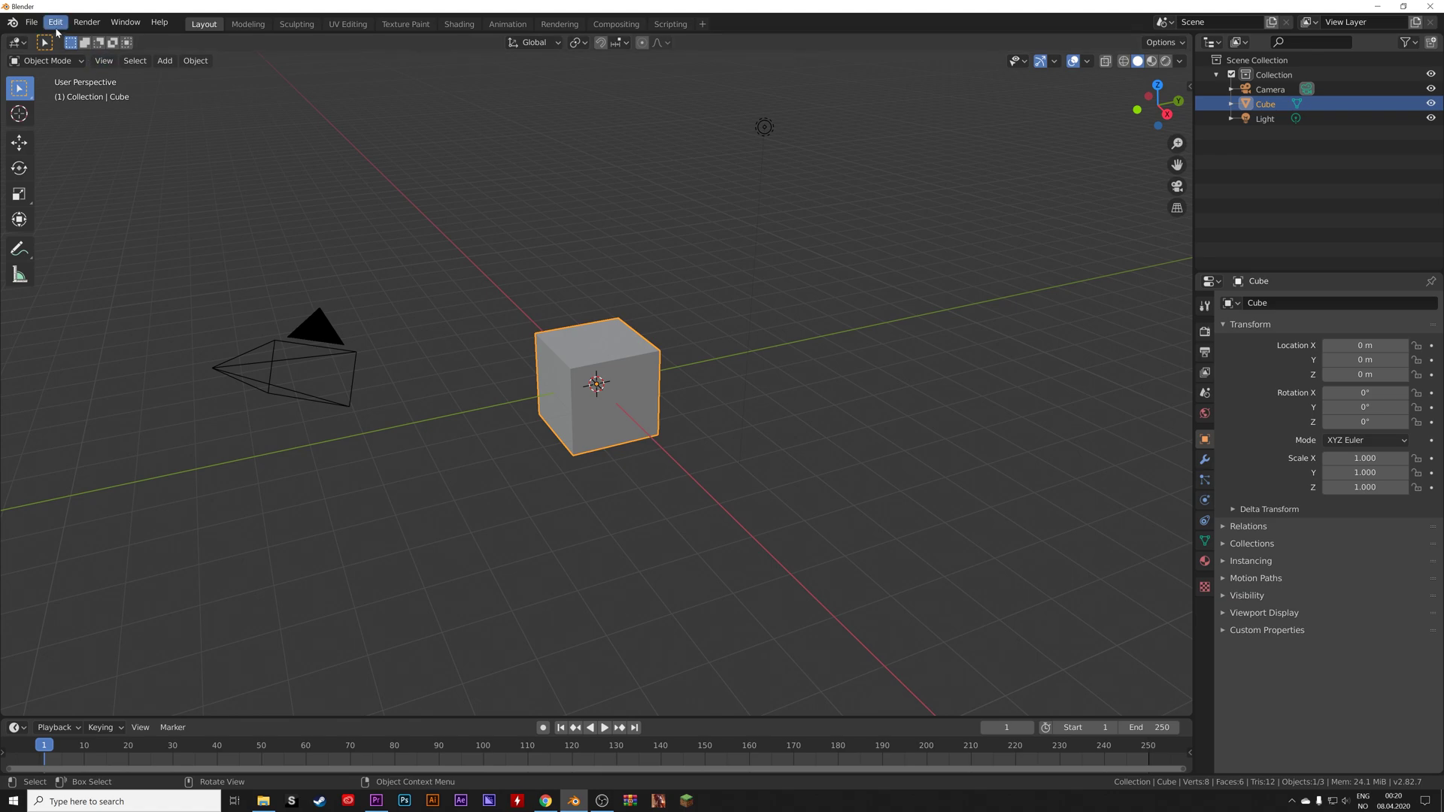
Switch to Blender, open the add-on preferences and collapse the HDRi Maker entry.
left_click(56, 22)
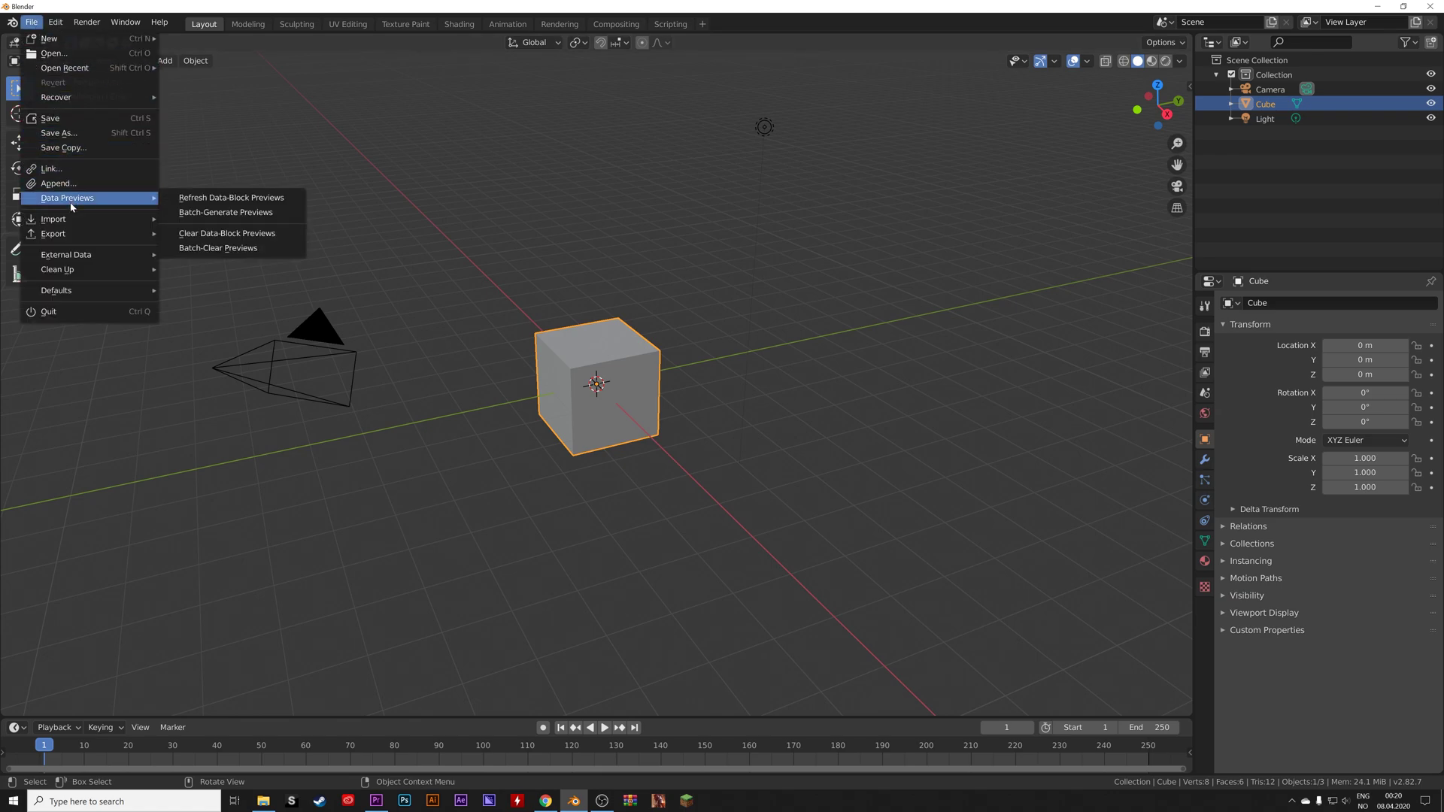
left_click(58, 23)
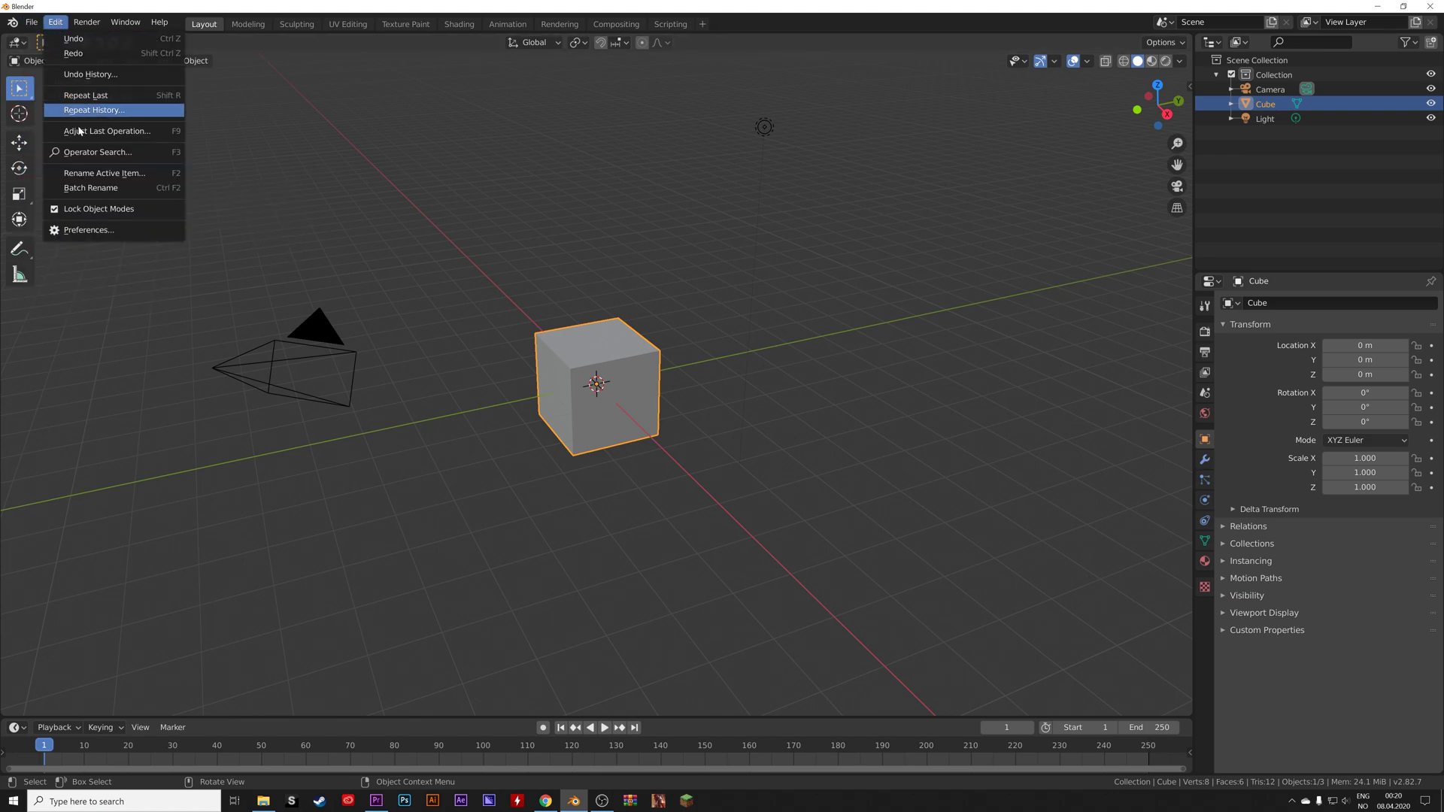
left_click(90, 228)
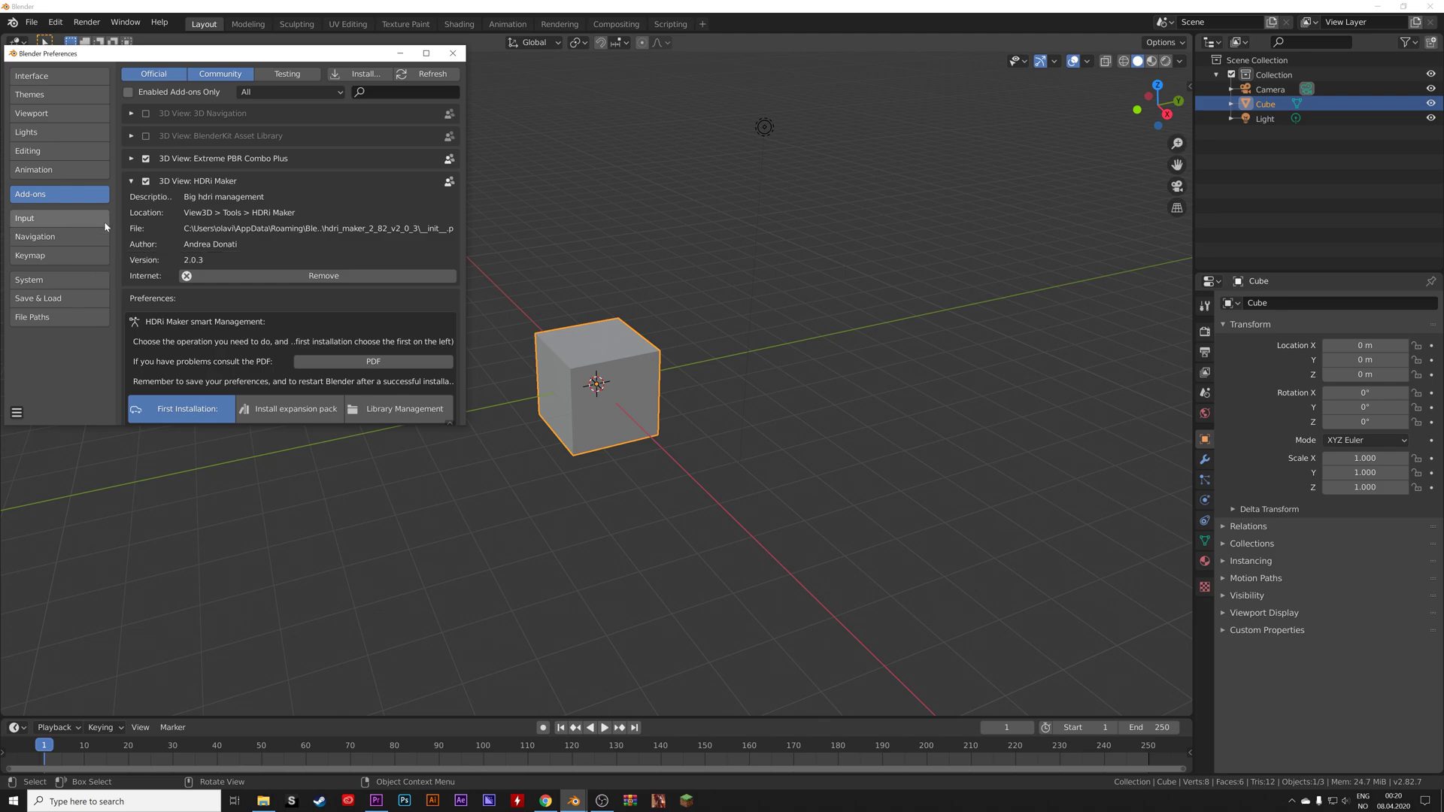
left_click(132, 182)
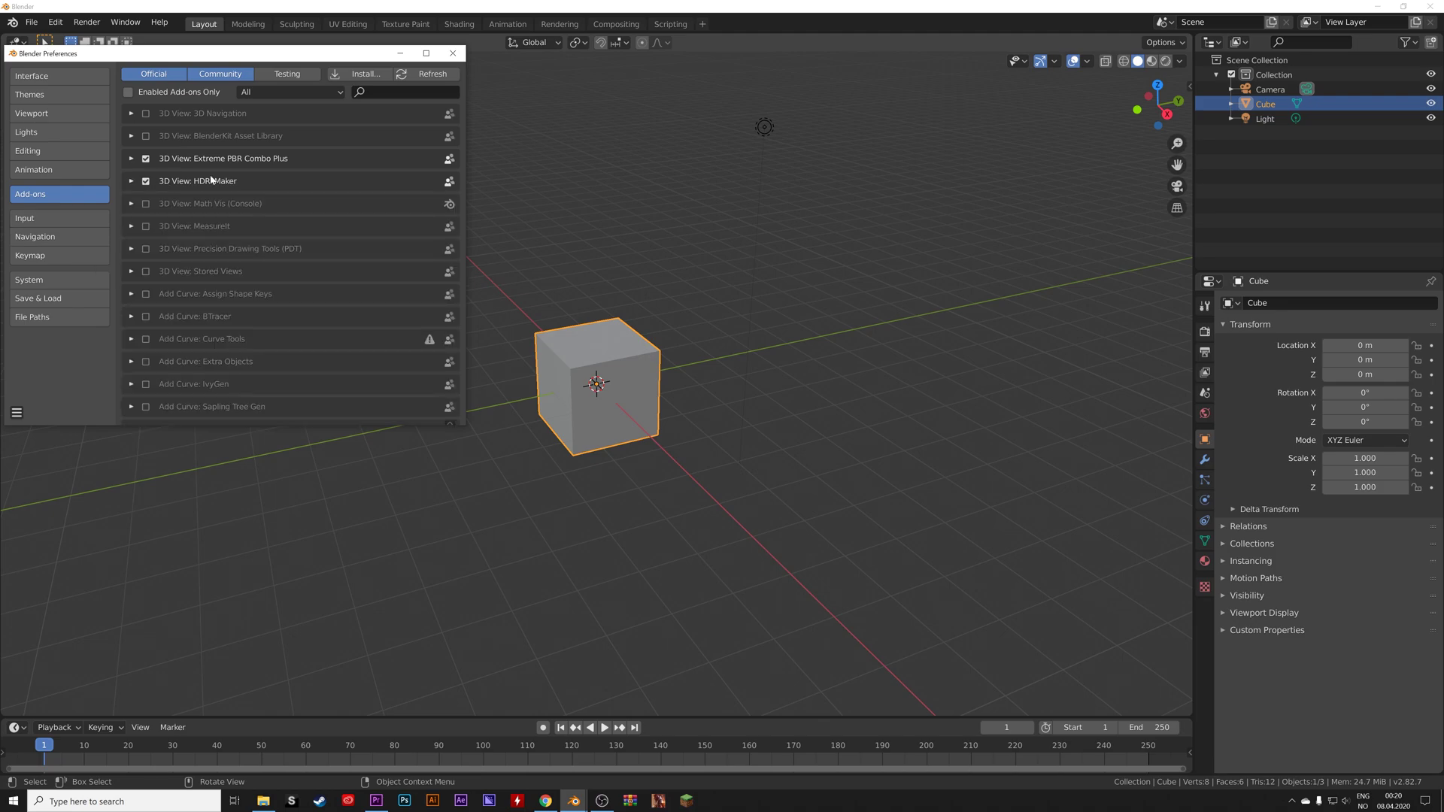
Install the HDRi Maker add-on from hdri_maker_2_82_v2_0_3.zip in E:\HDRI maker\.
left_click(350, 75)
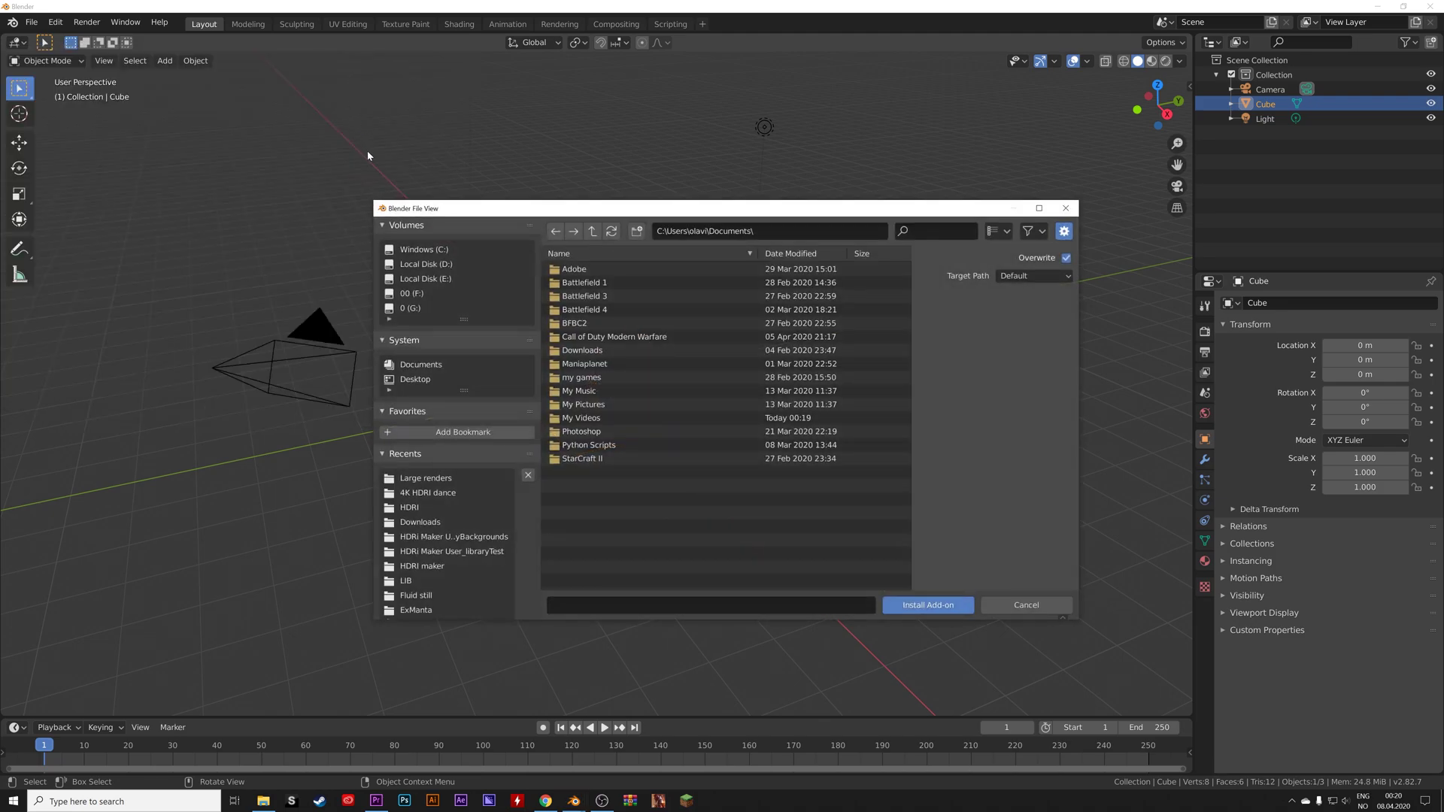
left_click(422, 280)
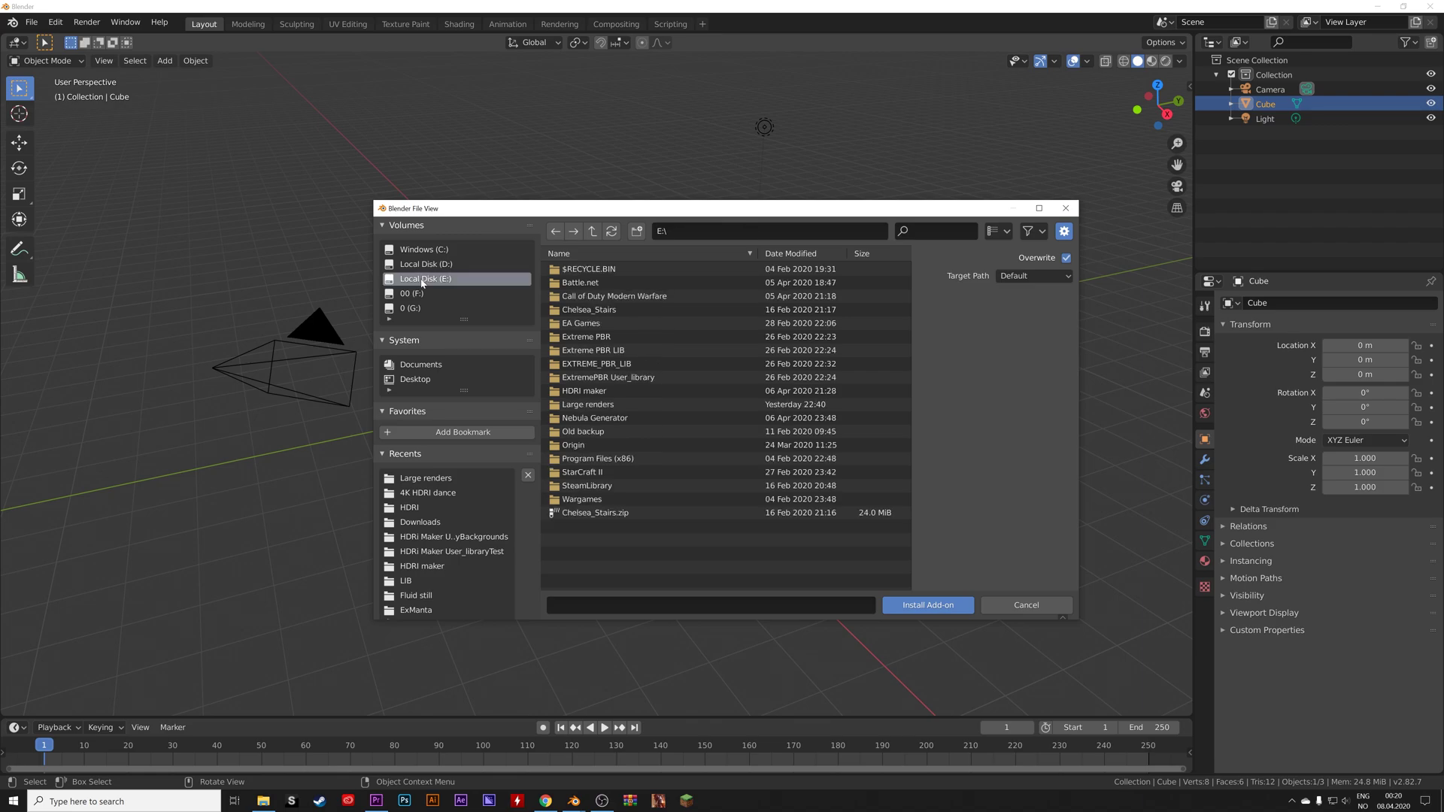
double_click(607, 390)
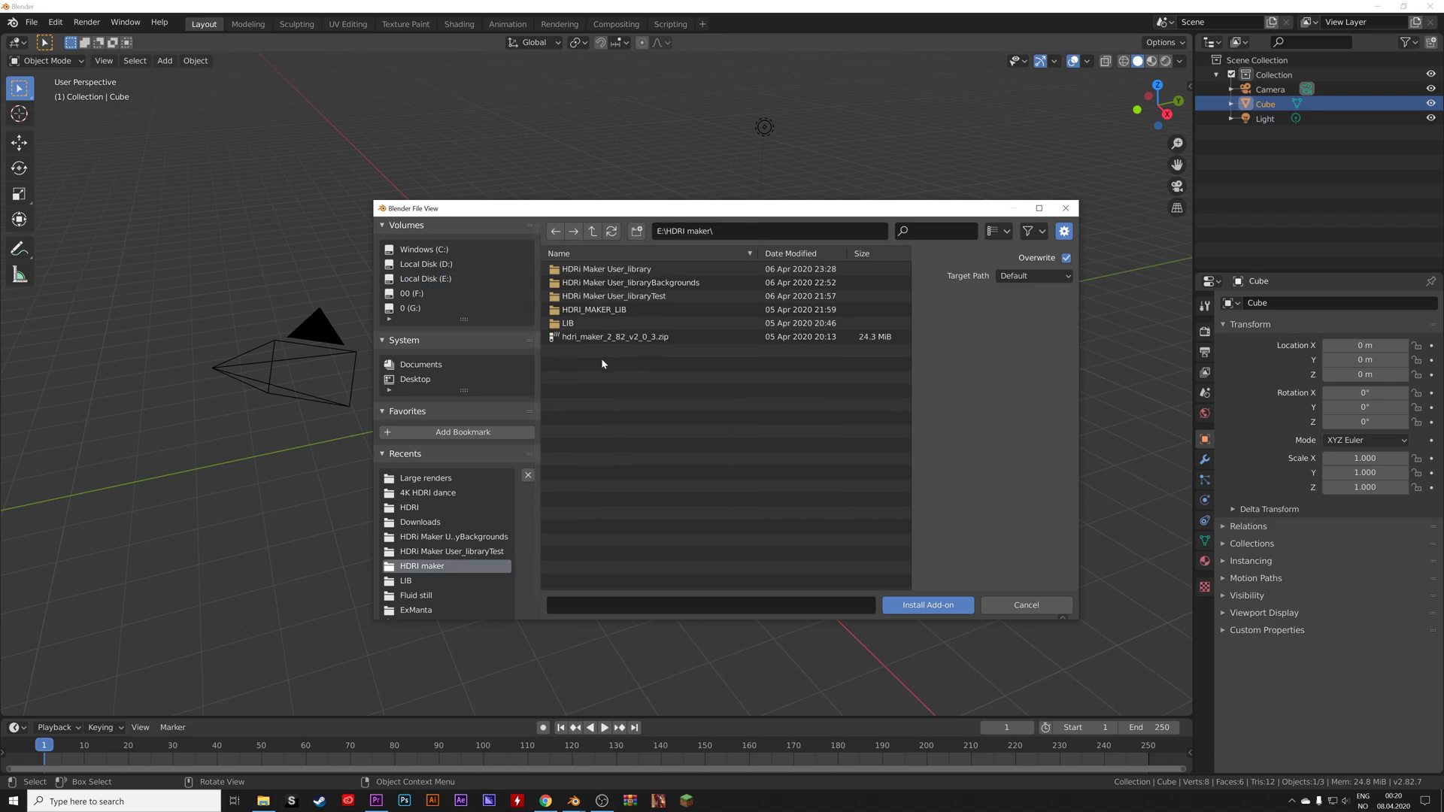
left_click(599, 338)
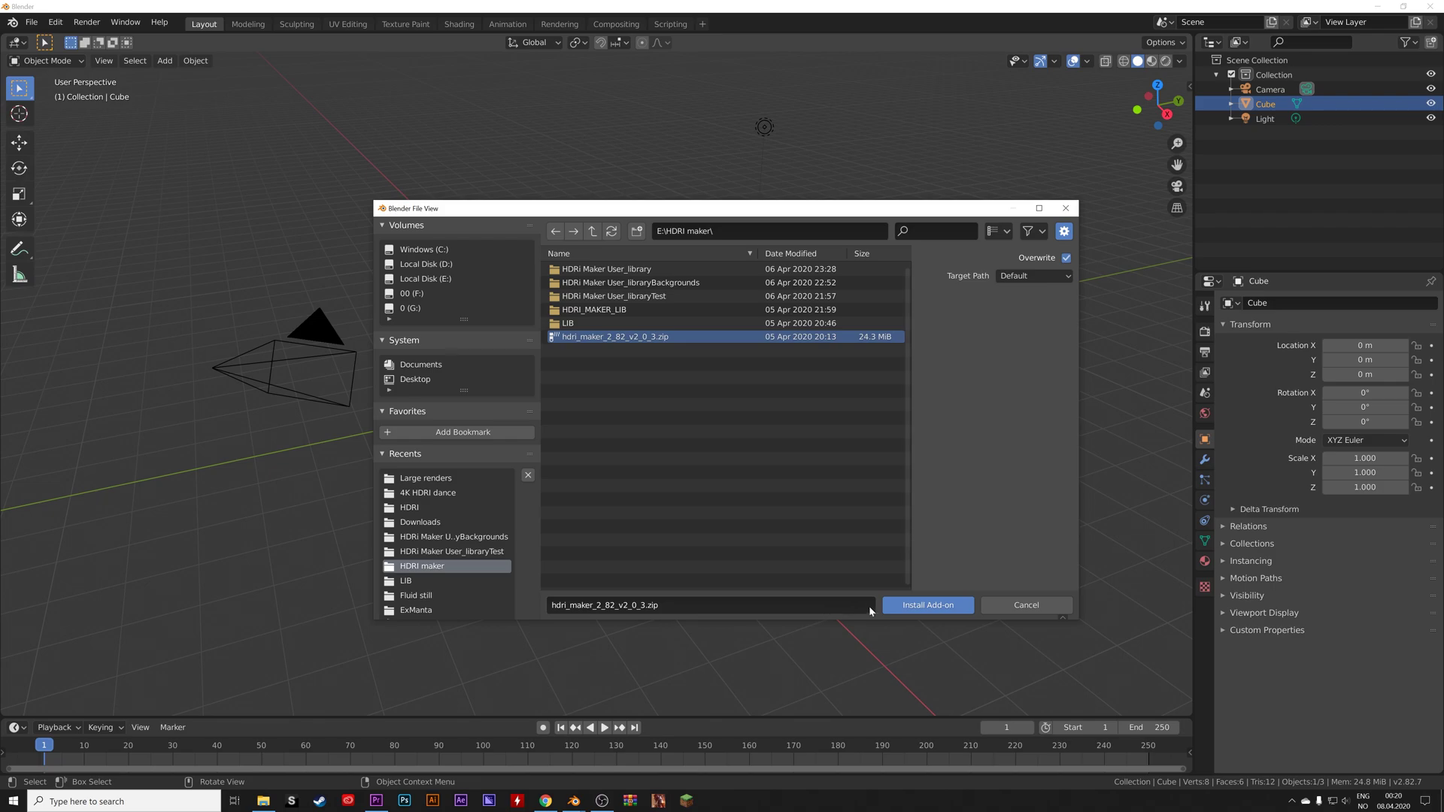
left_click(913, 605)
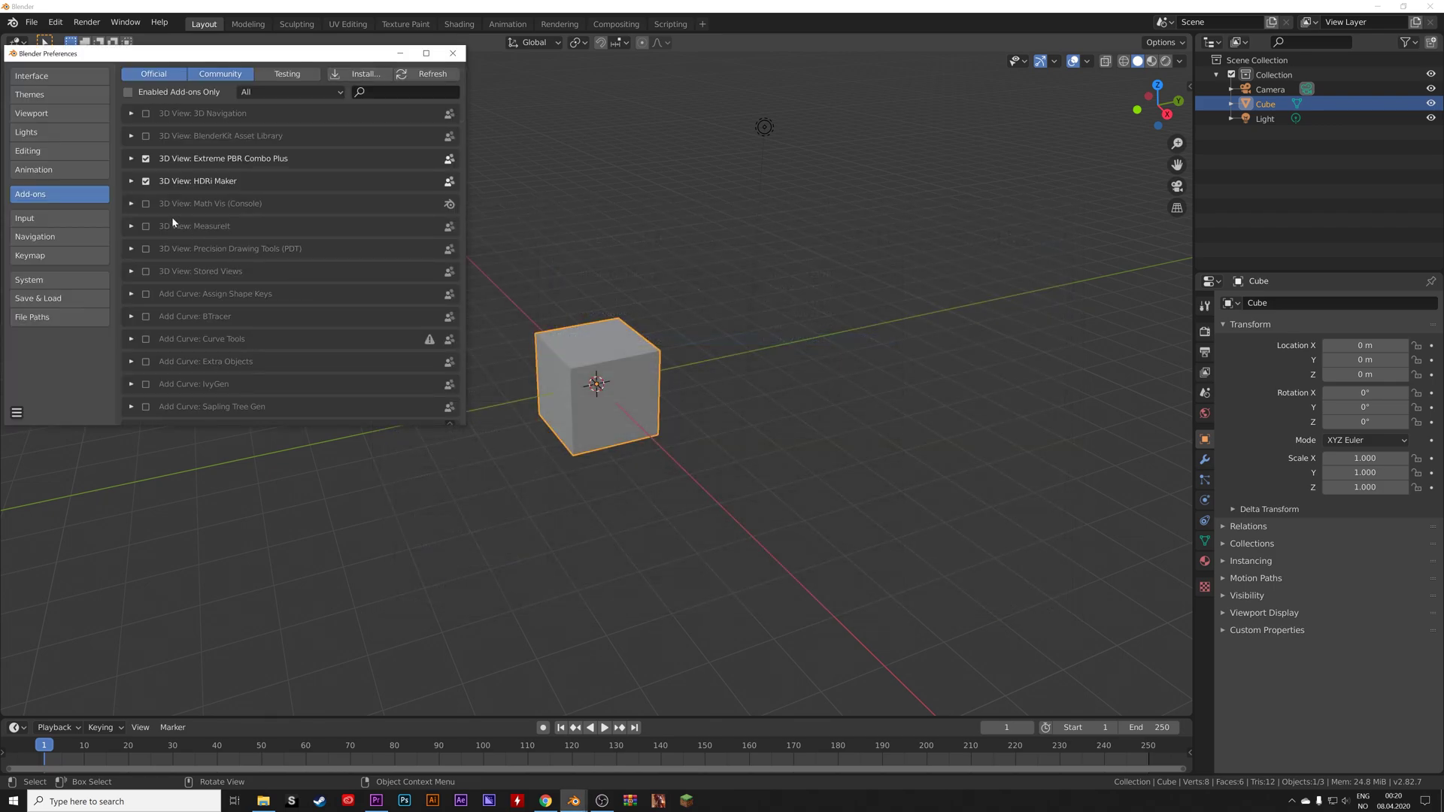
Expand the HDRi Maker preferences to the first installation steps and look into the zip libraries folder E:\HDRI maker\LIB\.
left_click(132, 181)
scroll(205, 242, "down", 8)
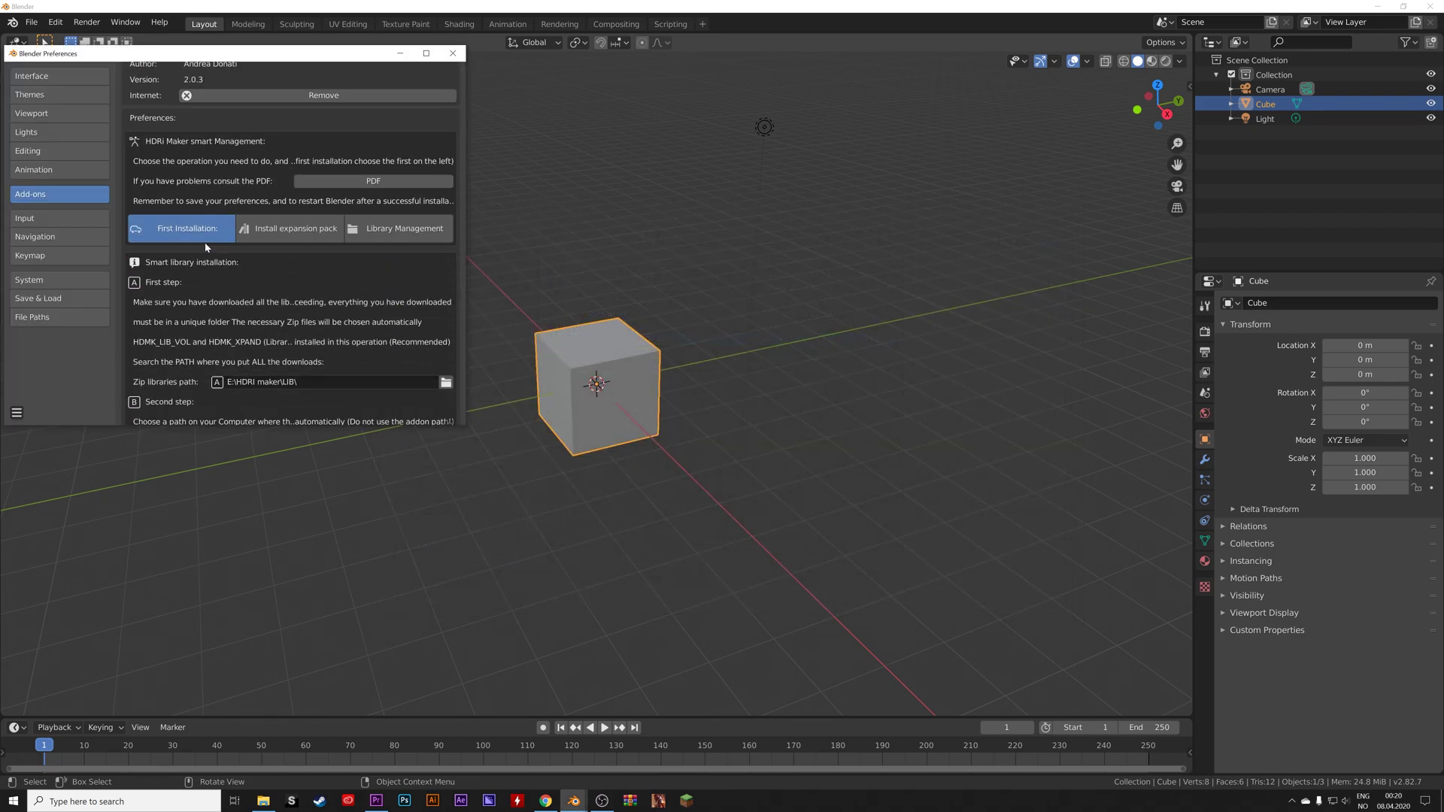
scroll(205, 246, "down", 3)
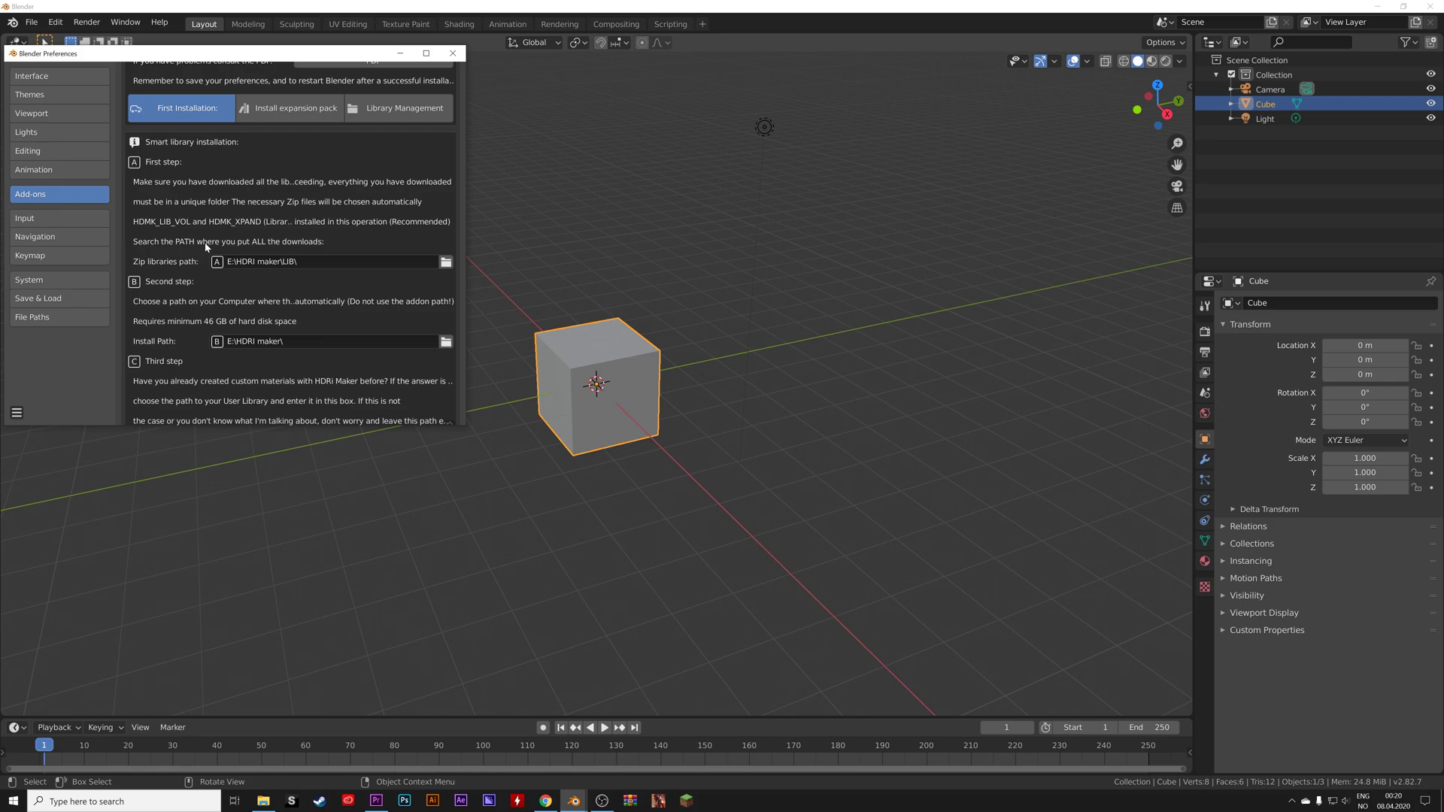
left_click(445, 262)
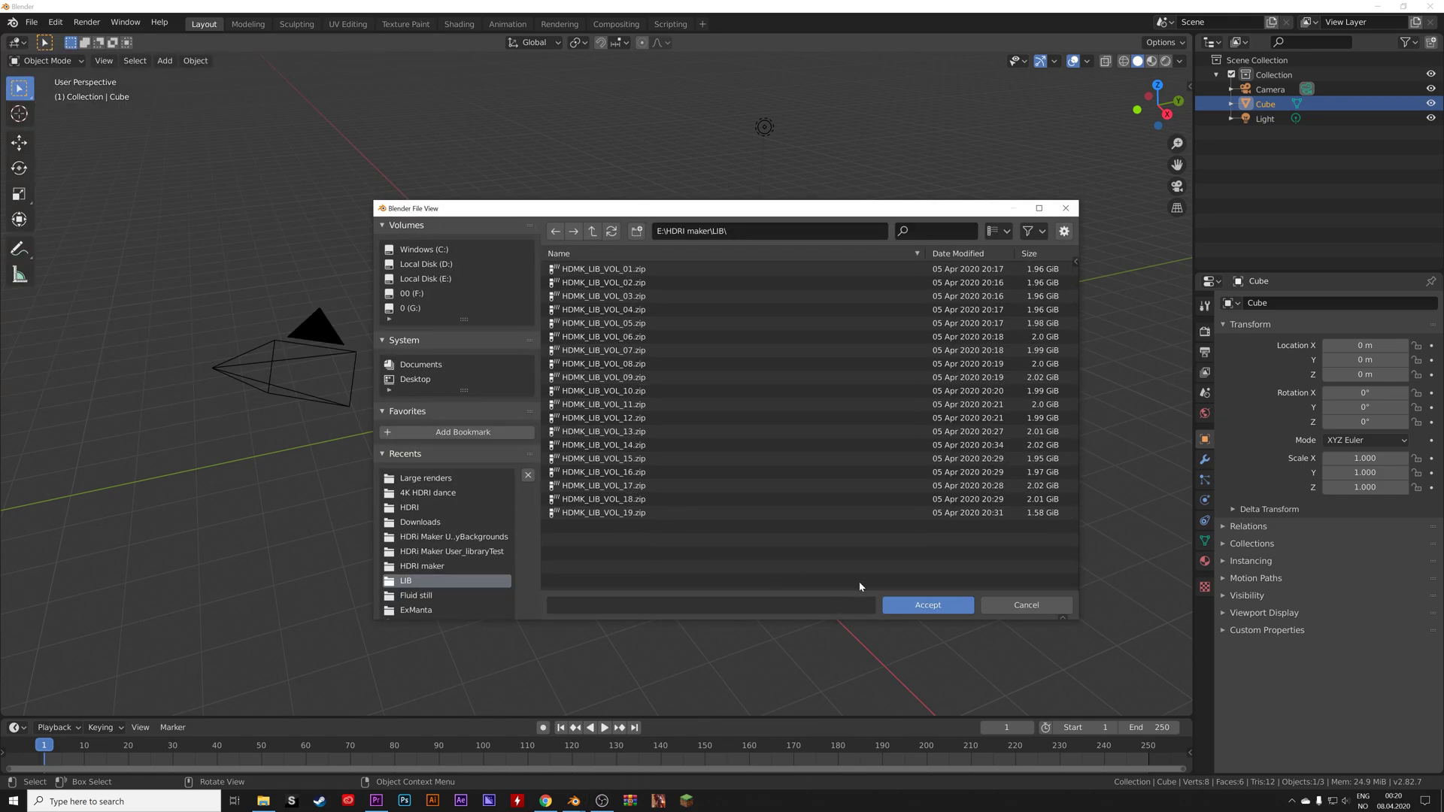
left_click(1026, 606)
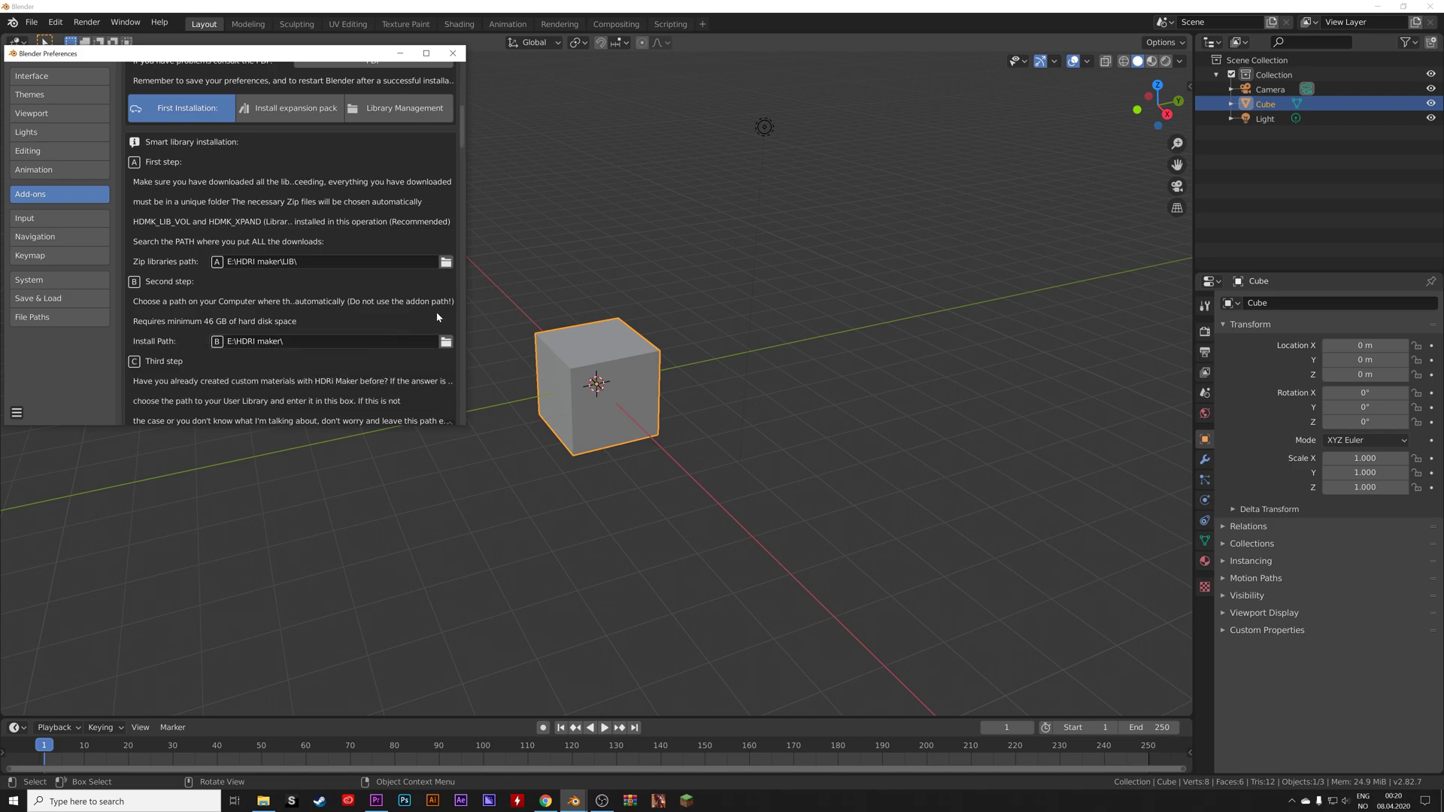
Widen the preferences window, review the remaining library installation steps and close the preferences.
left_click_drag(465, 290, 583, 310)
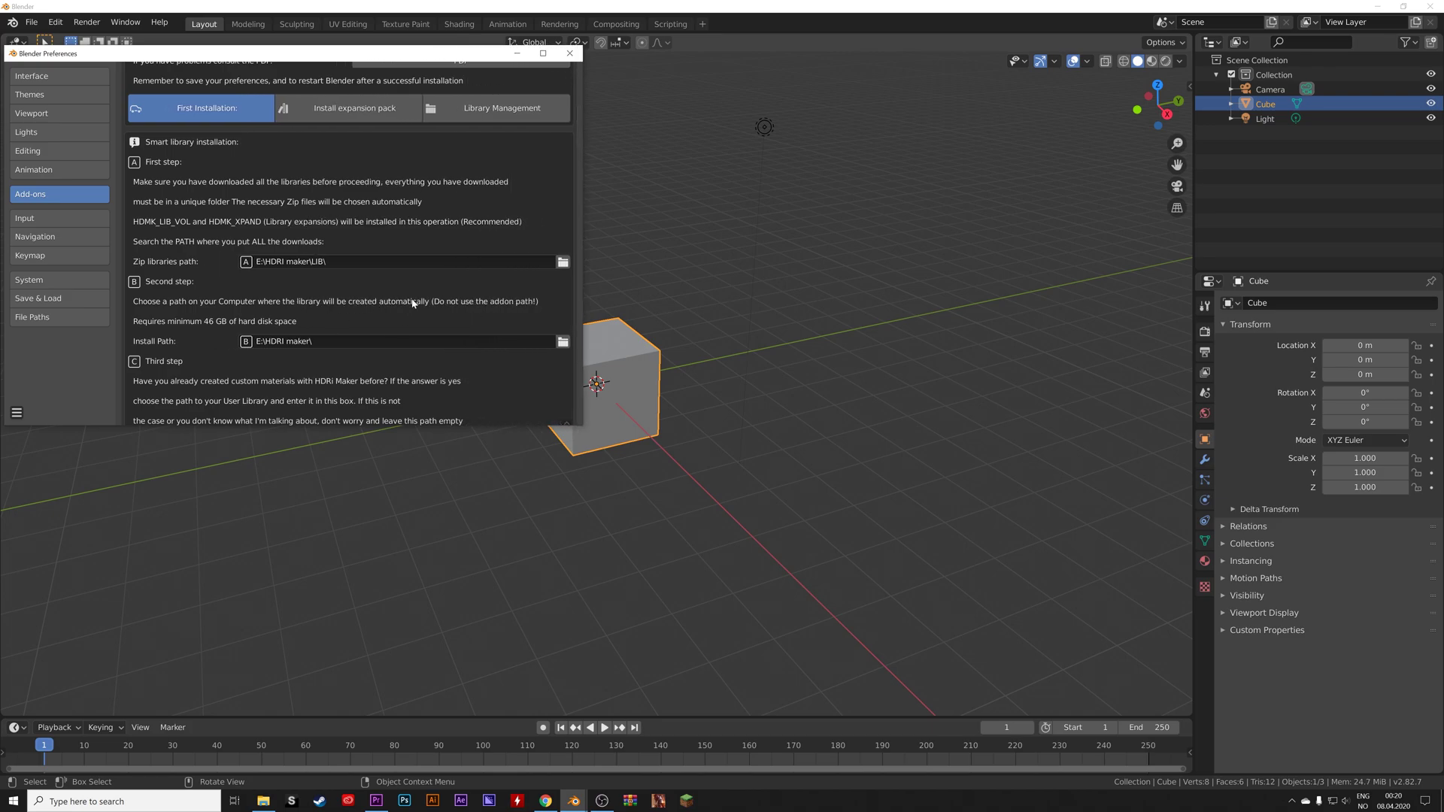
scroll(233, 336, "down", 5)
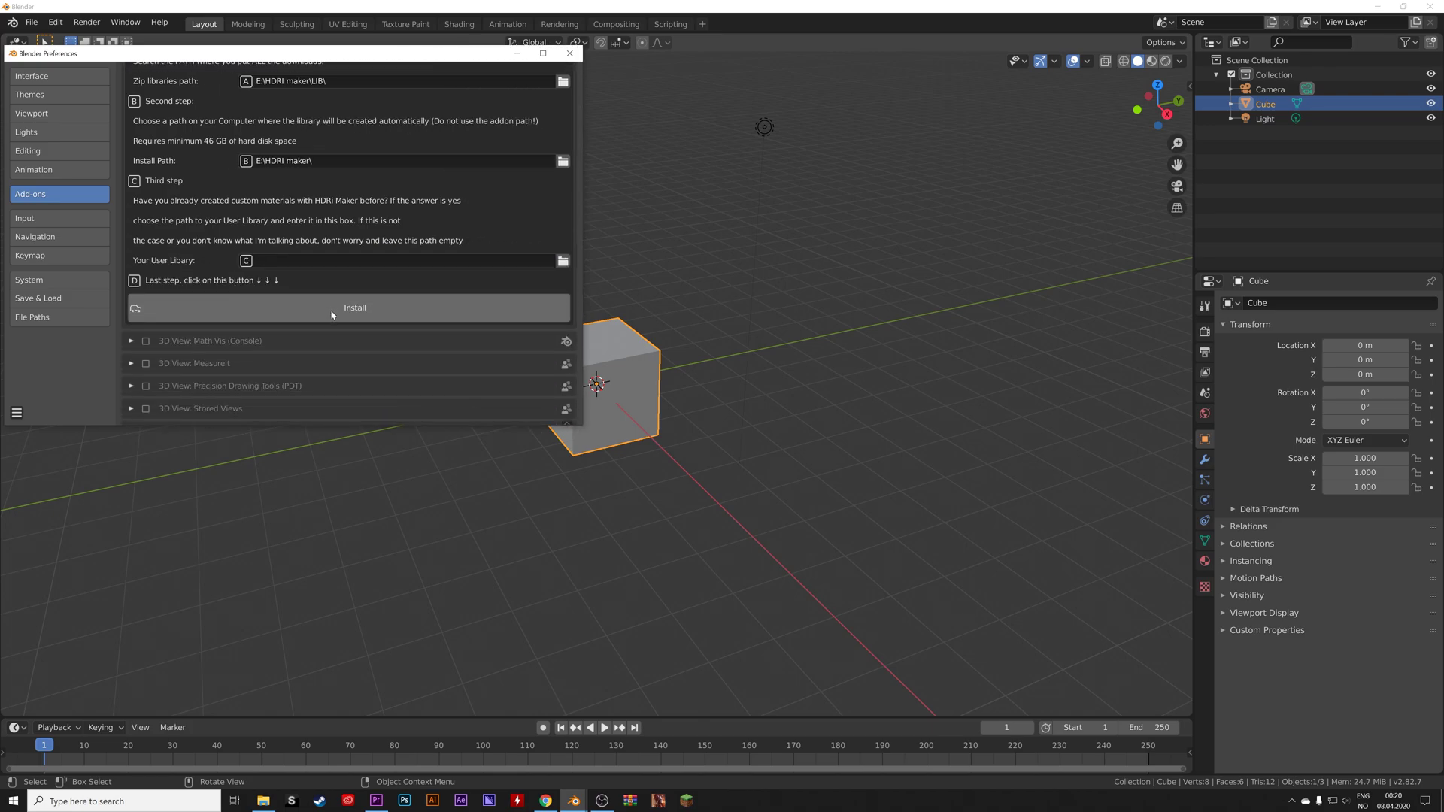
left_click(568, 54)
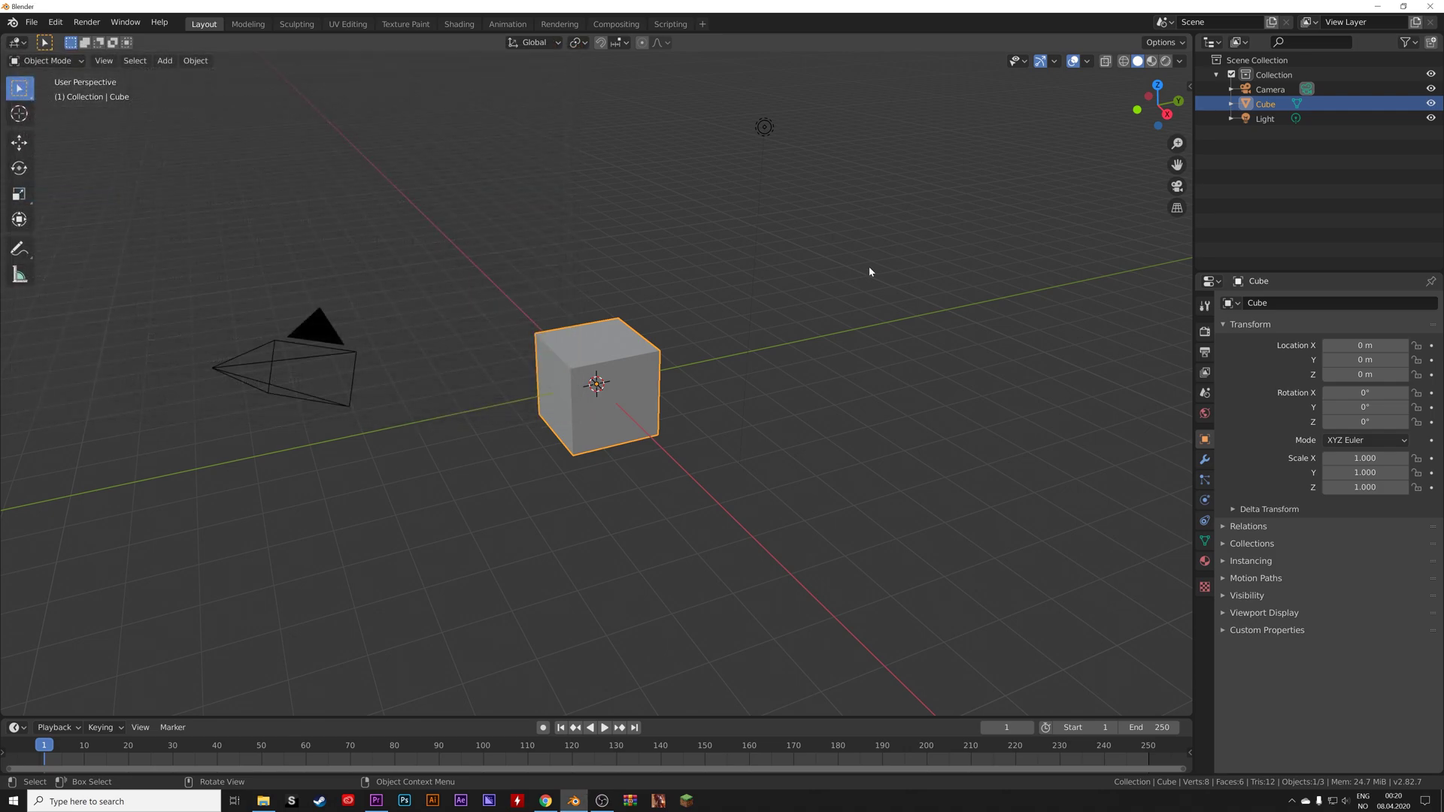
Bring up the HDRi Maker 2.0 controls beside the viewport to check the add-on, and hide them again.
key("n")
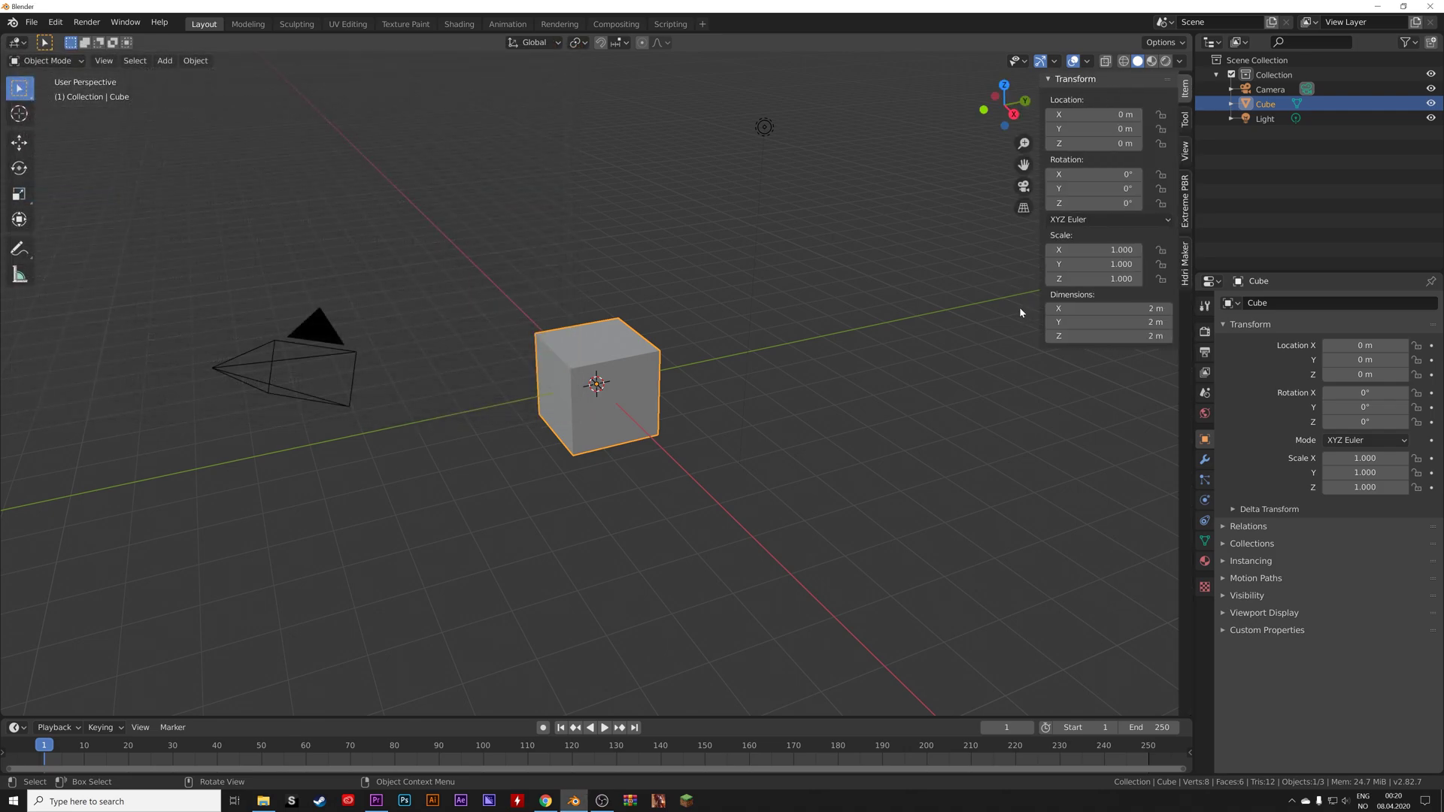
left_click(1183, 260)
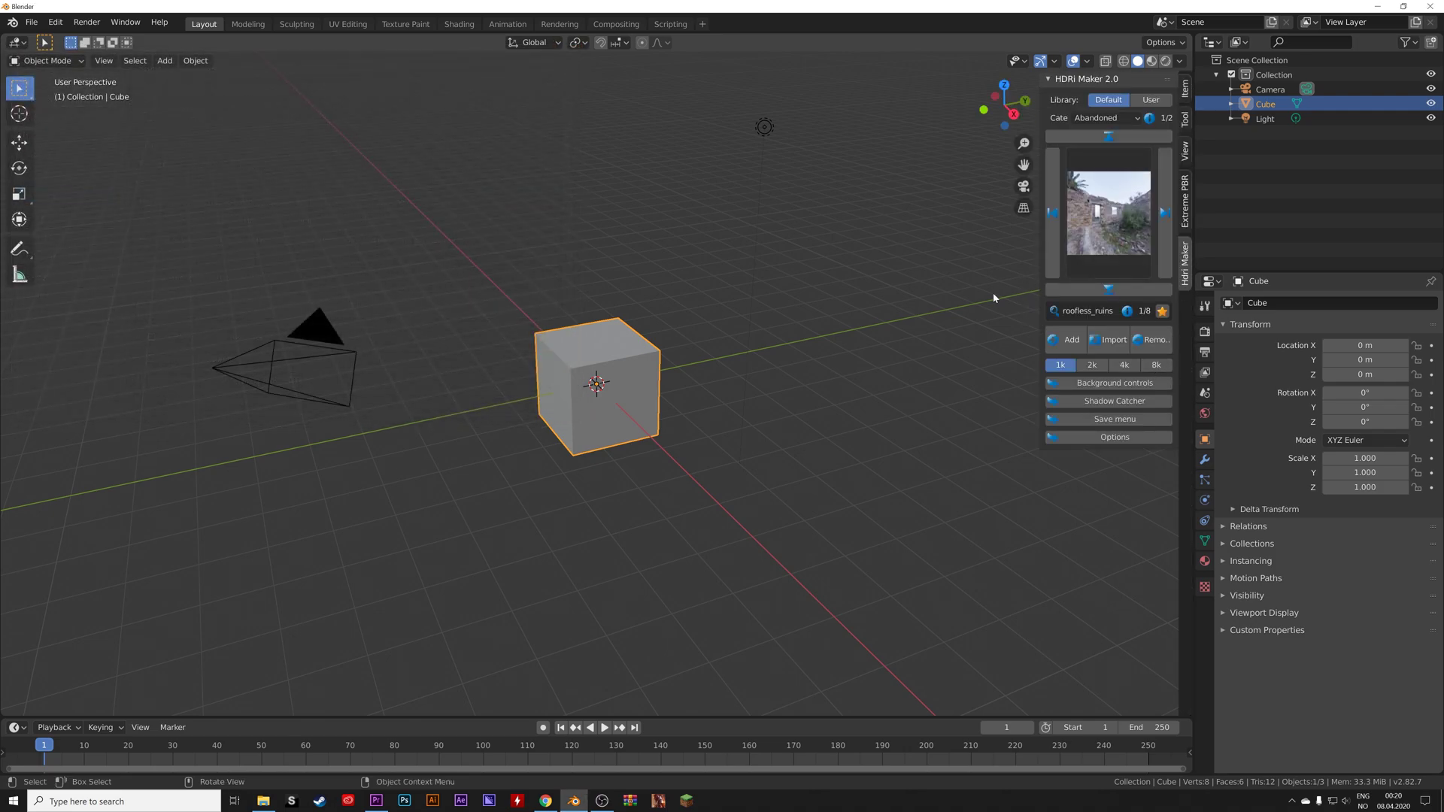
key("n")
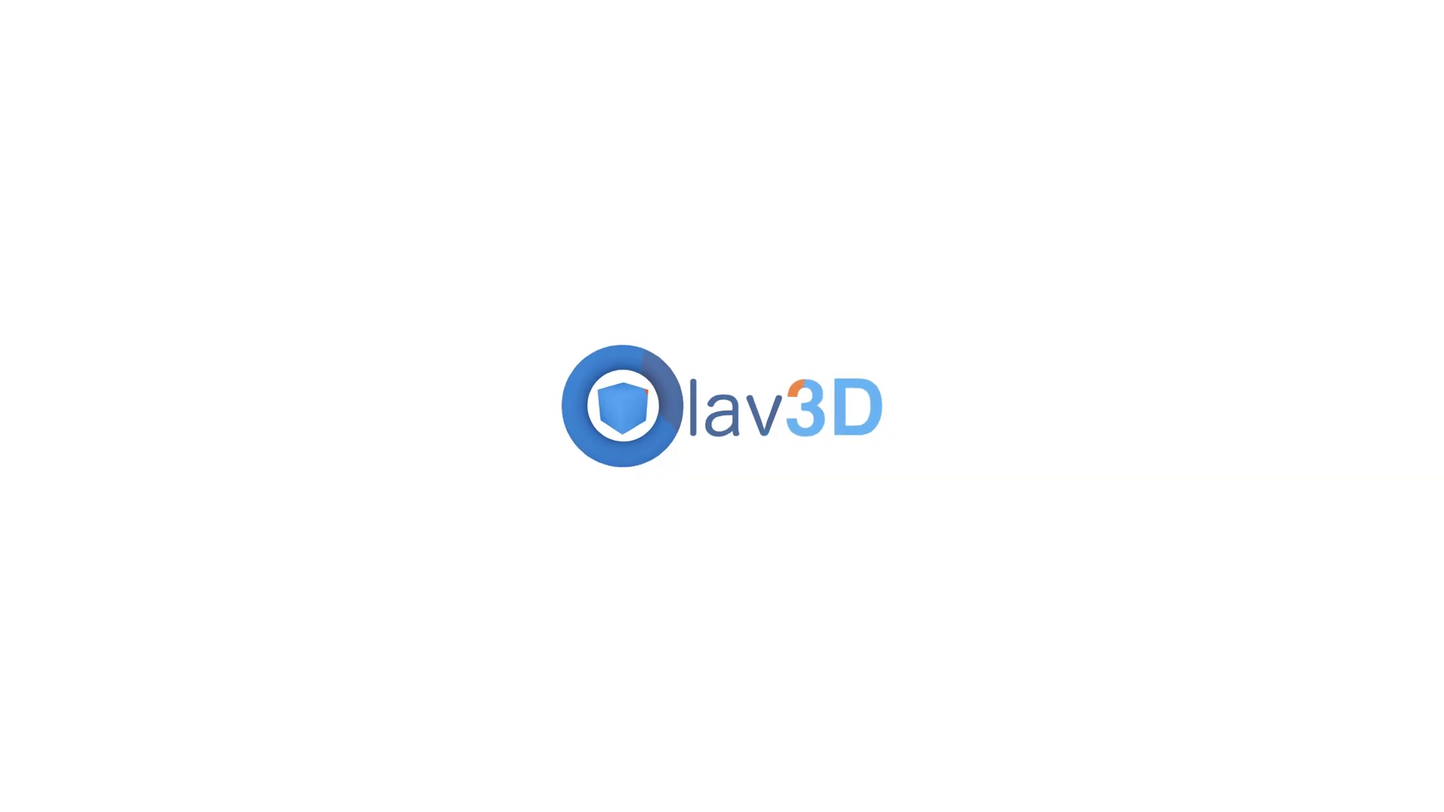